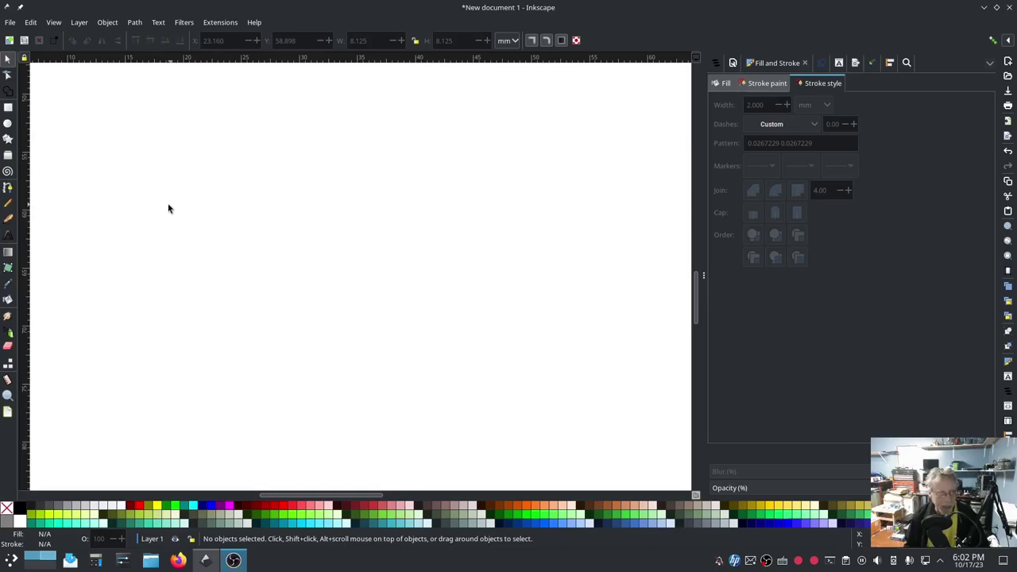
Draw a five-pointed star about 22 by 21 mm at 48% opacity and position it at about X 18.3, Y 53.4 mm
{"action": "left_click", "coordinate": [7, 139]}
{"action": "mouse_move", "coordinate": [248, 211]}
{"action": "left_mouse_down"}
{"action": "mouse_move", "coordinate": [359, 320]}
{"action": "mouse_move", "coordinate": [334, 326]}
{"action": "left_mouse_up"}
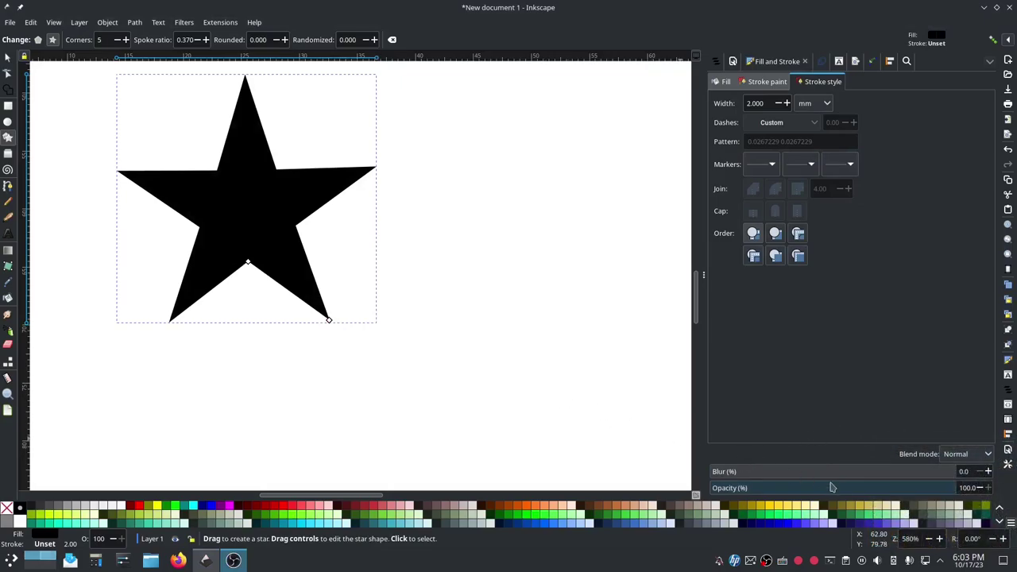
{"action": "mouse_move", "coordinate": [839, 490]}
{"action": "left_mouse_down"}
{"action": "mouse_move", "coordinate": [857, 490]}
{"action": "mouse_move", "coordinate": [831, 489]}
{"action": "left_mouse_up"}
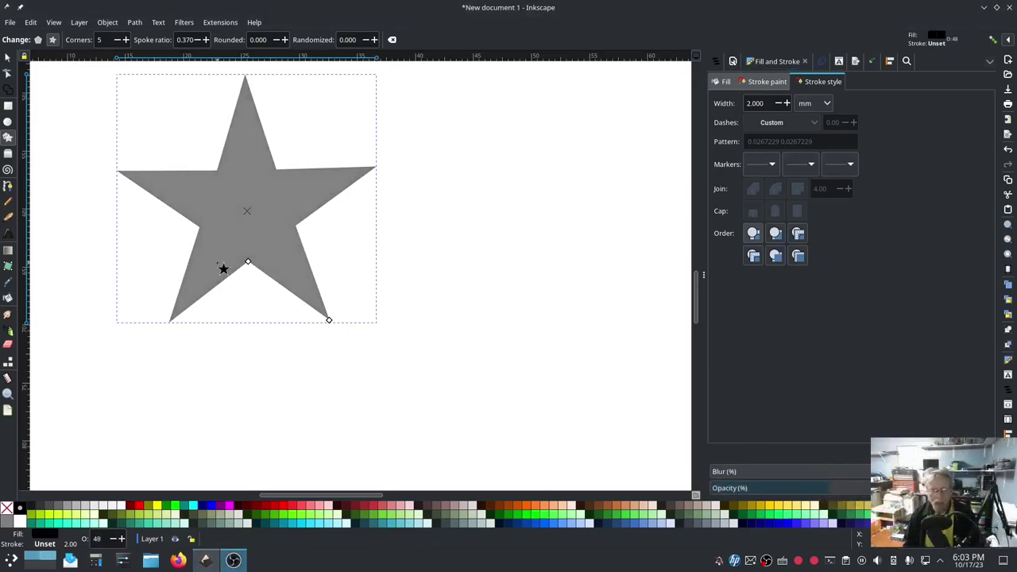
{"action": "left_click", "coordinate": [7, 58]}
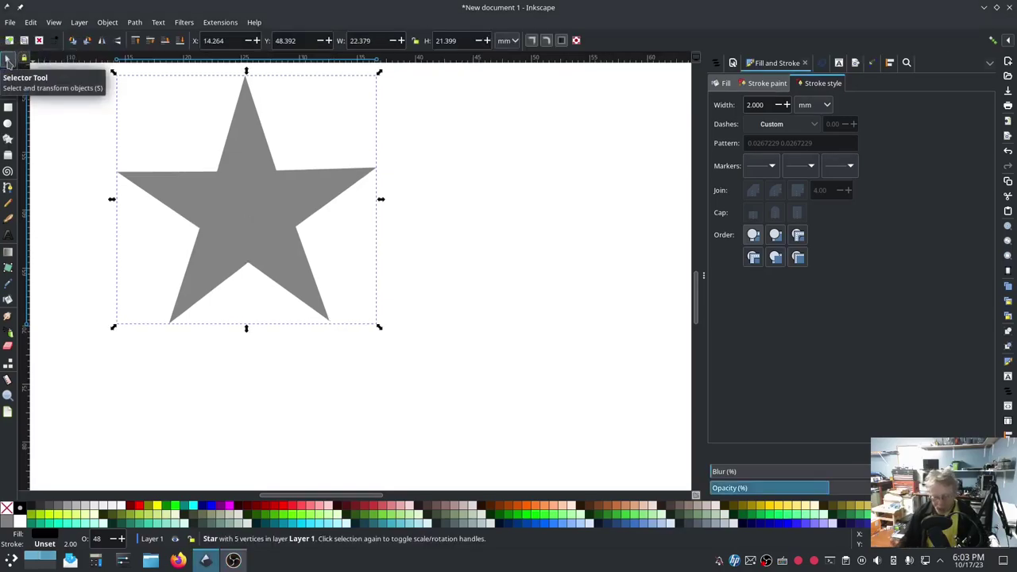
{"action": "left_click_drag", "start_coordinate": [257, 220], "coordinate": [305, 277]}
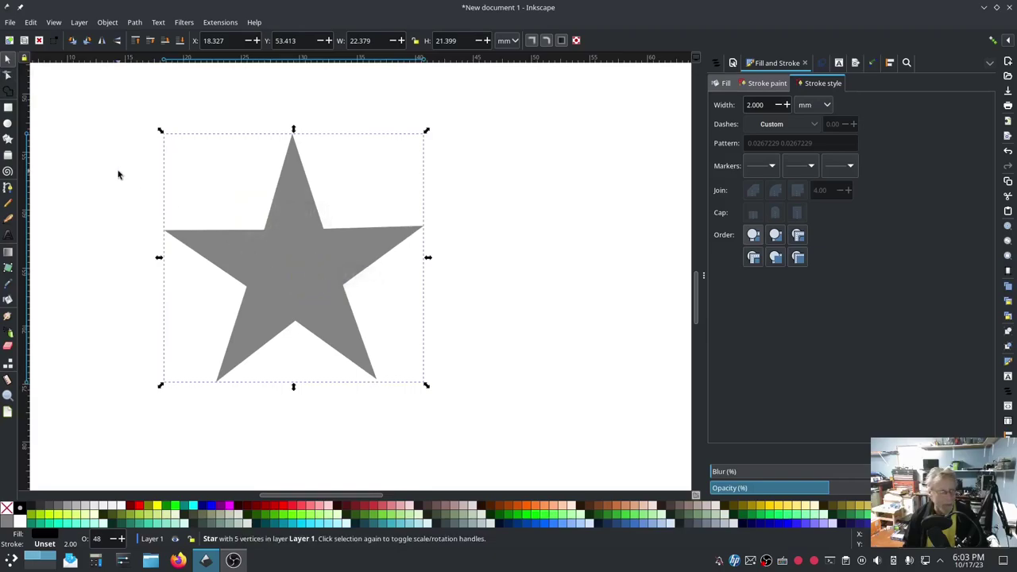
With the Pen tool, draw two separate straight lines along the star's top point, each from an inner corner up to the tip
{"action": "left_click", "coordinate": [9, 188]}
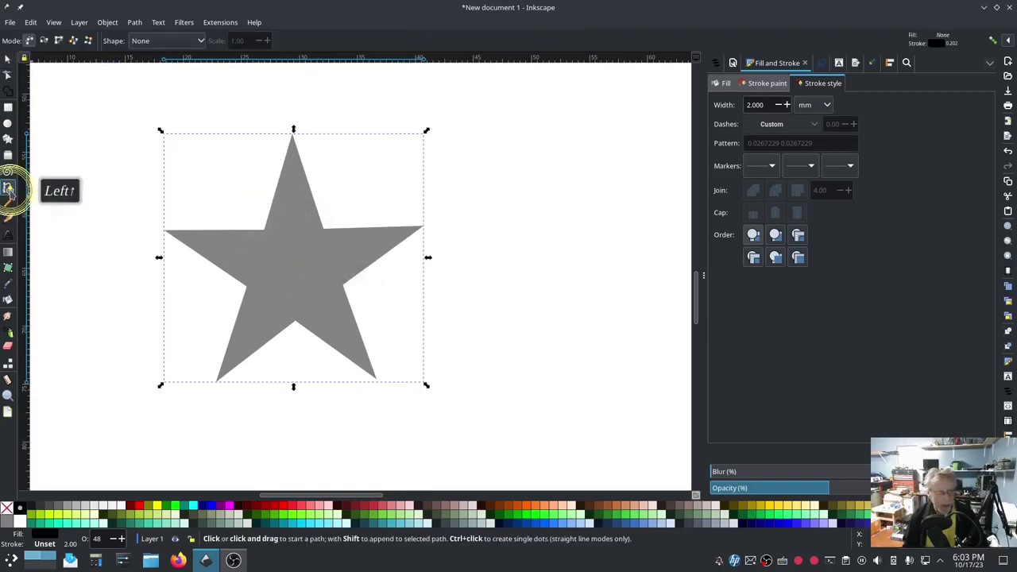
{"action": "left_click", "coordinate": [260, 236]}
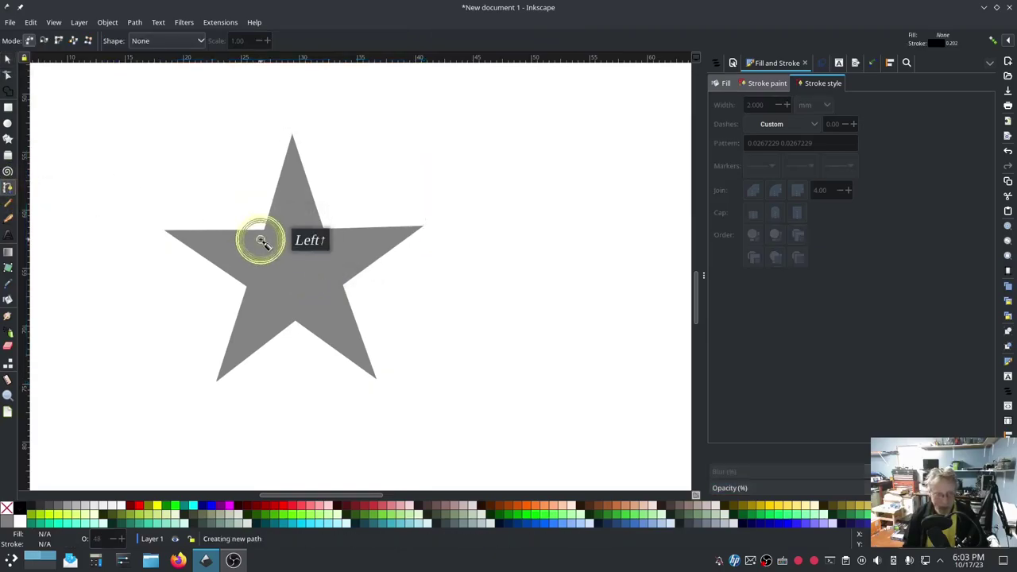
{"action": "left_click", "coordinate": [291, 134]}
{"action": "key", "text": "Return"}
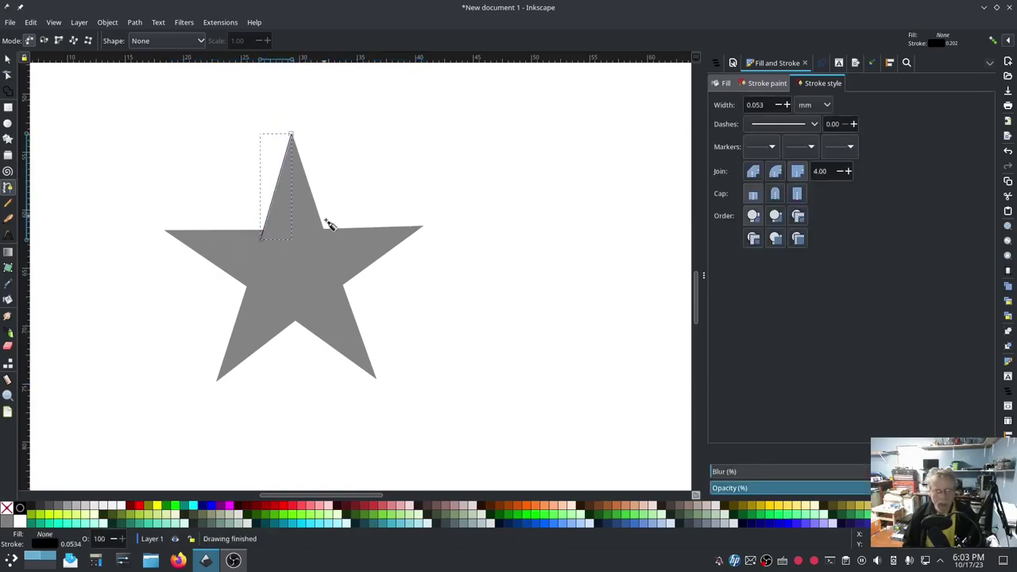
{"action": "left_click", "coordinate": [324, 232]}
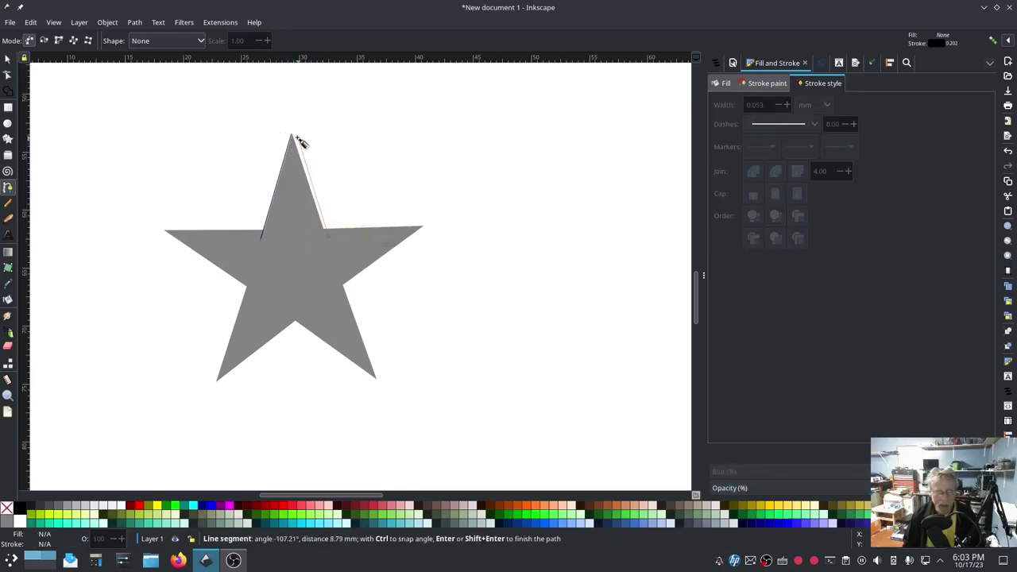
{"action": "left_click", "coordinate": [291, 134]}
{"action": "key", "text": "Return"}
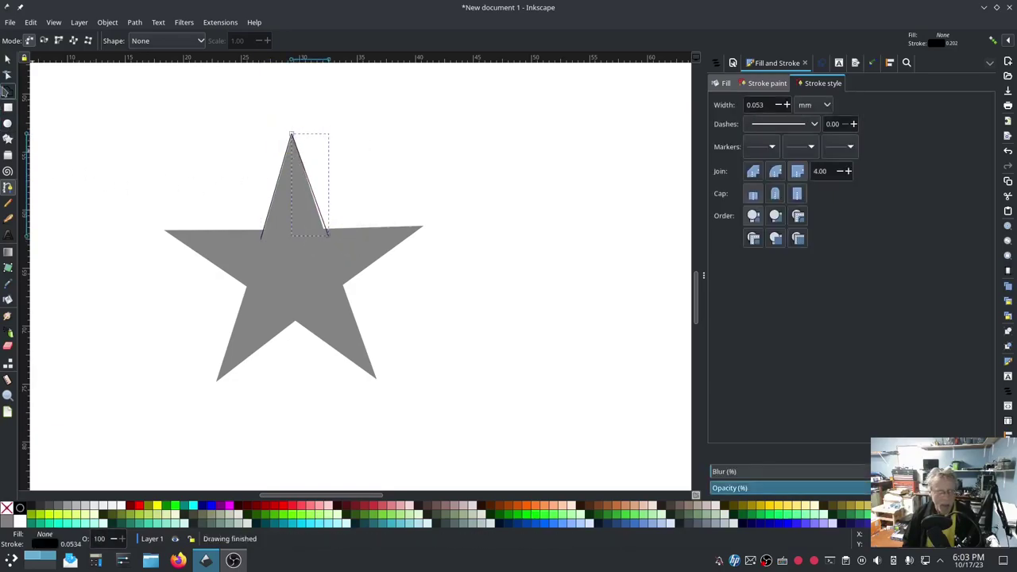
Move the lower end node of the right-hand line to about X 32.5, Y 62.6 mm to follow the star point's edge
{"action": "left_click", "coordinate": [6, 86]}
{"action": "left_click", "coordinate": [7, 75]}
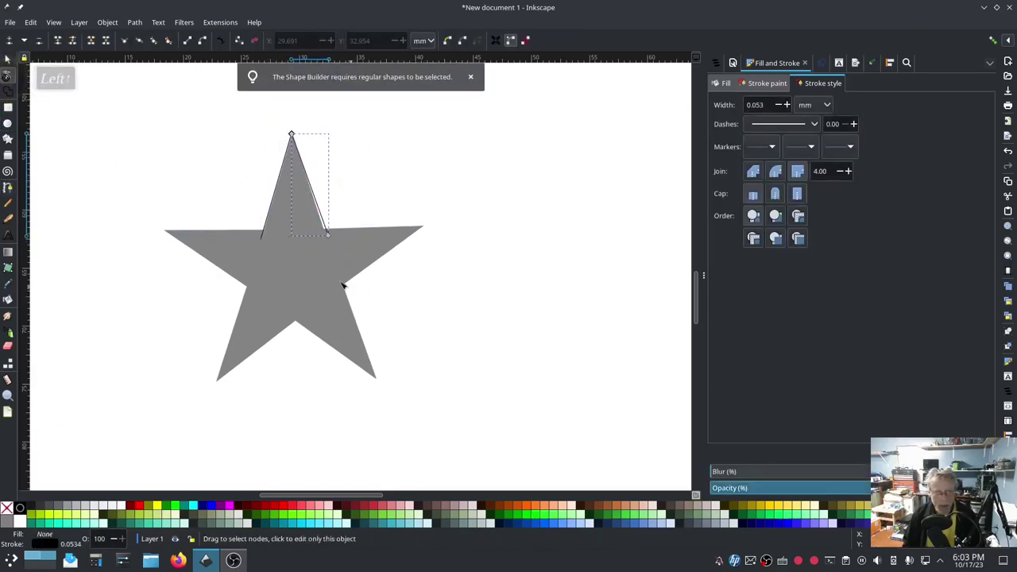
{"action": "left_click", "coordinate": [471, 79]}
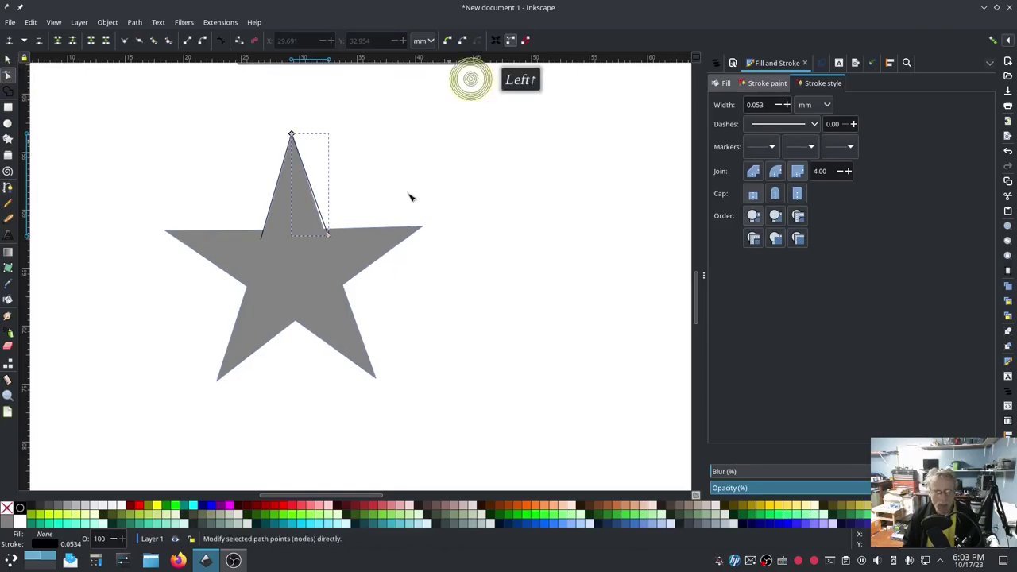
{"action": "left_click_drag", "start_coordinate": [329, 236], "coordinate": [326, 237]}
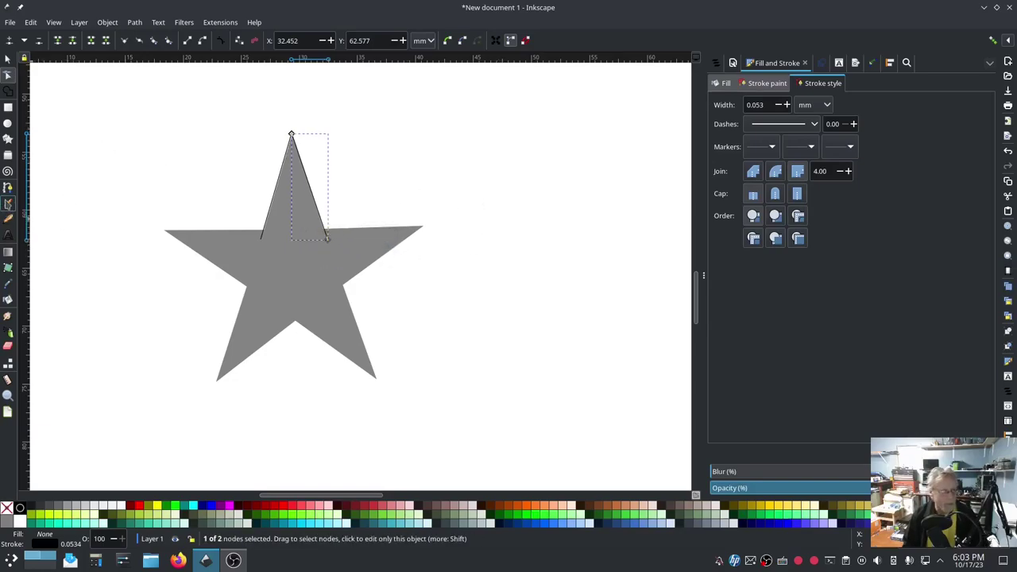
With the Pencil tool, draw three horizontal straight rungs across the star's top point, each crossing both side lines
{"action": "left_click", "coordinate": [8, 203]}
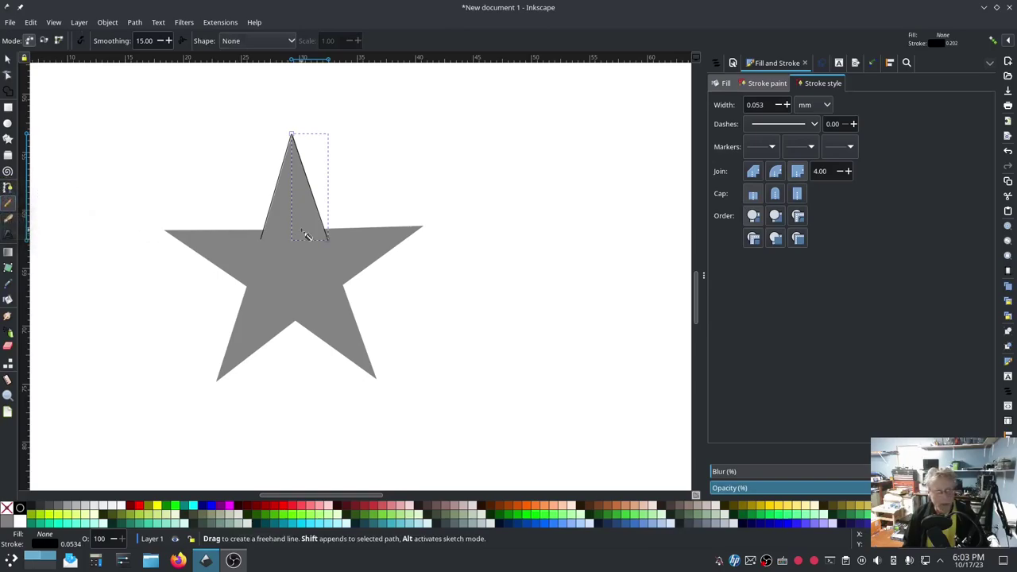
{"action": "left_click", "coordinate": [272, 149]}
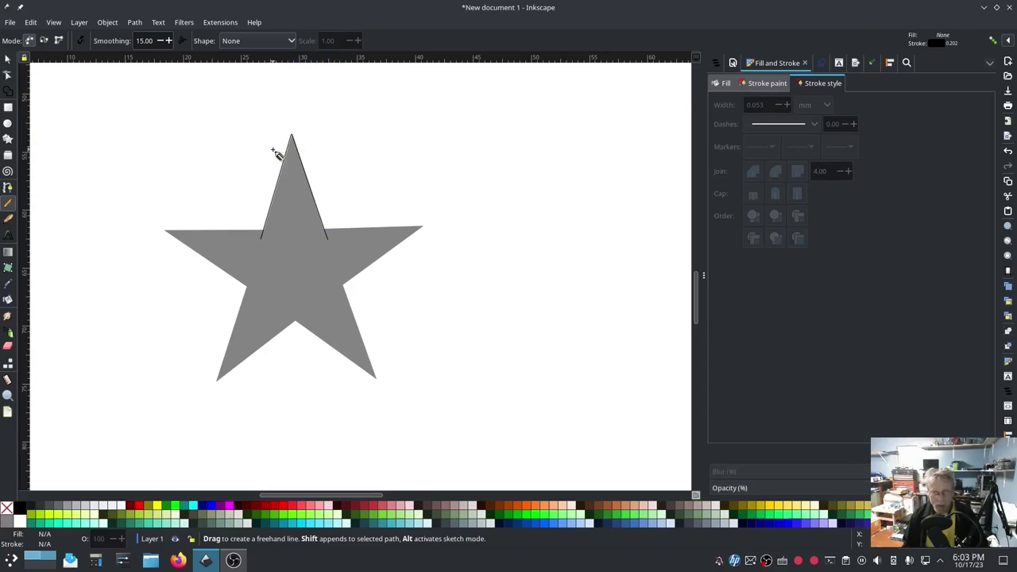
{"action": "left_click", "coordinate": [308, 149]}
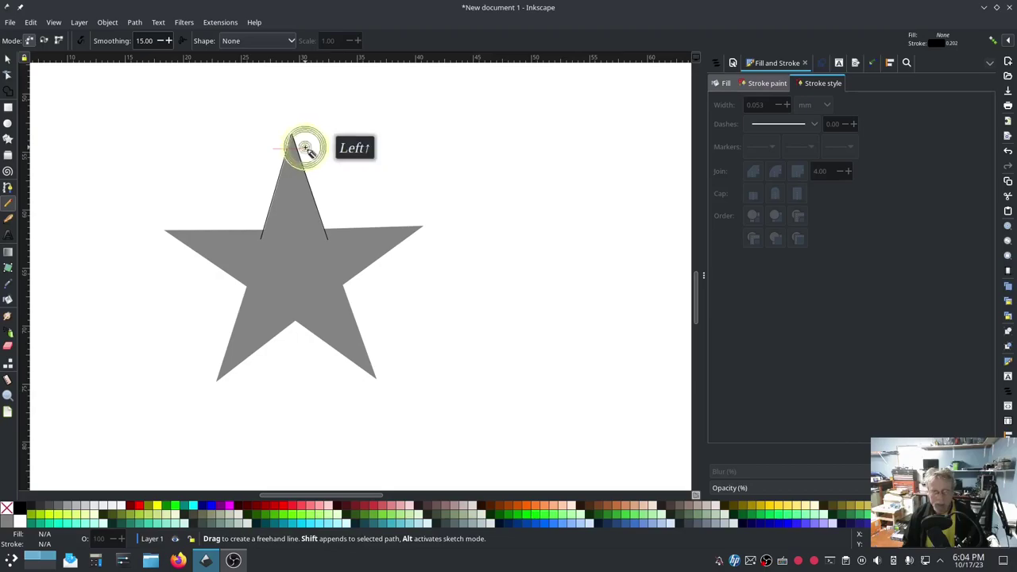
{"action": "left_click", "coordinate": [273, 184]}
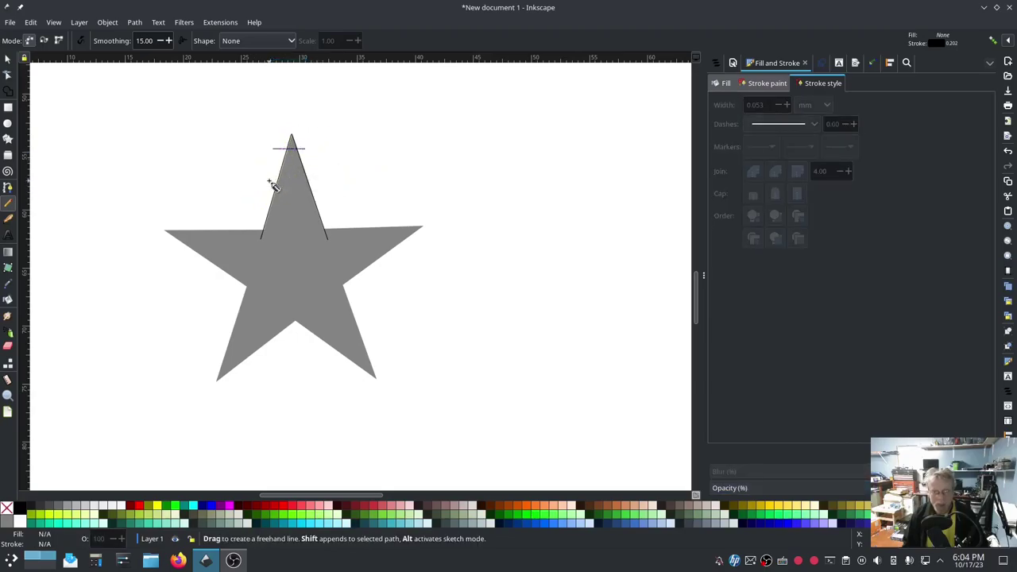
{"action": "left_click", "coordinate": [313, 181]}
{"action": "left_click", "coordinate": [262, 213]}
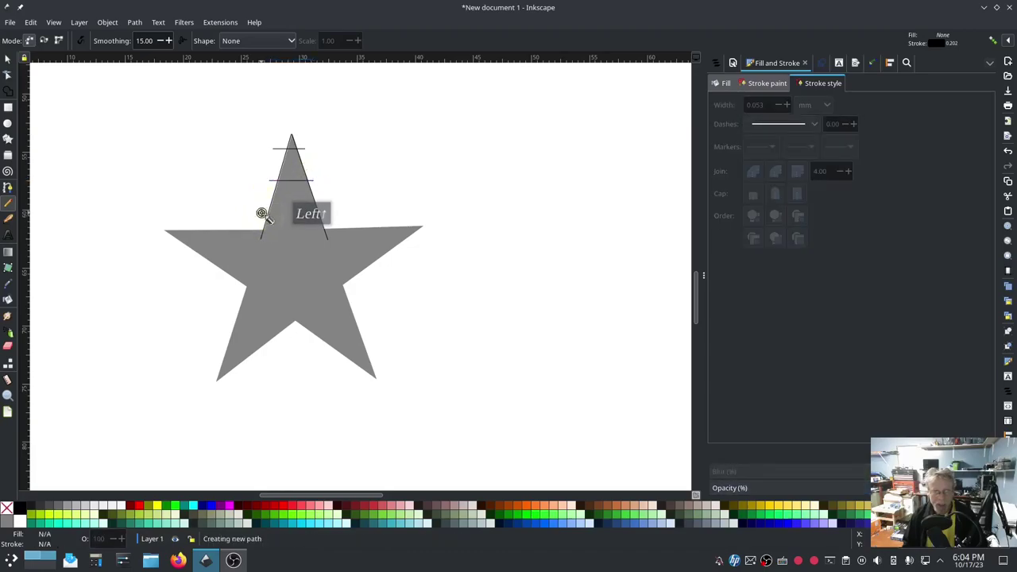
{"action": "left_click", "coordinate": [327, 213]}
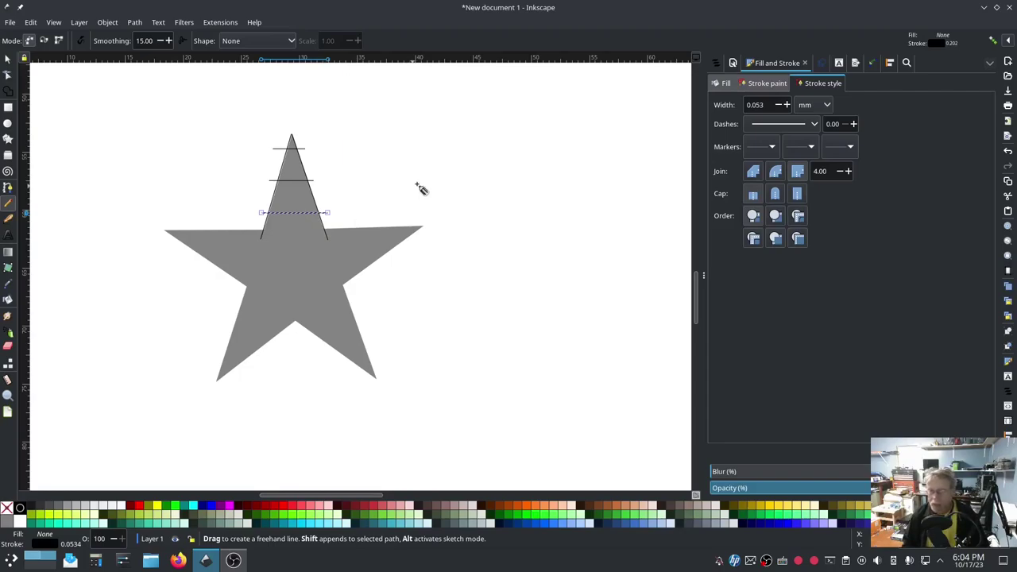
Select the two side lines and three rungs, path19 to path23, and combine them into a single path
{"action": "left_click", "coordinate": [718, 64]}
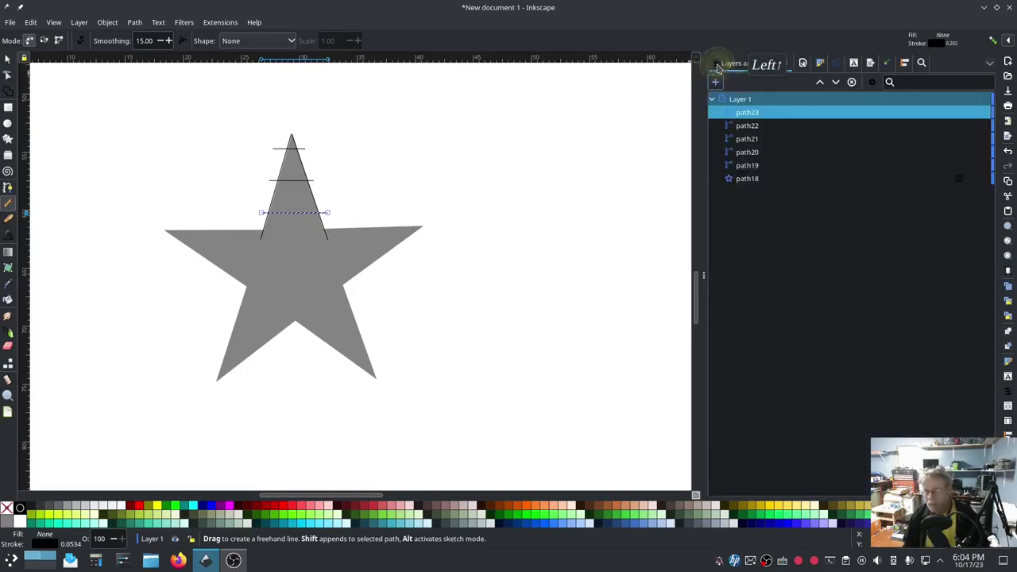
{"action": "left_click", "coordinate": [762, 166]}
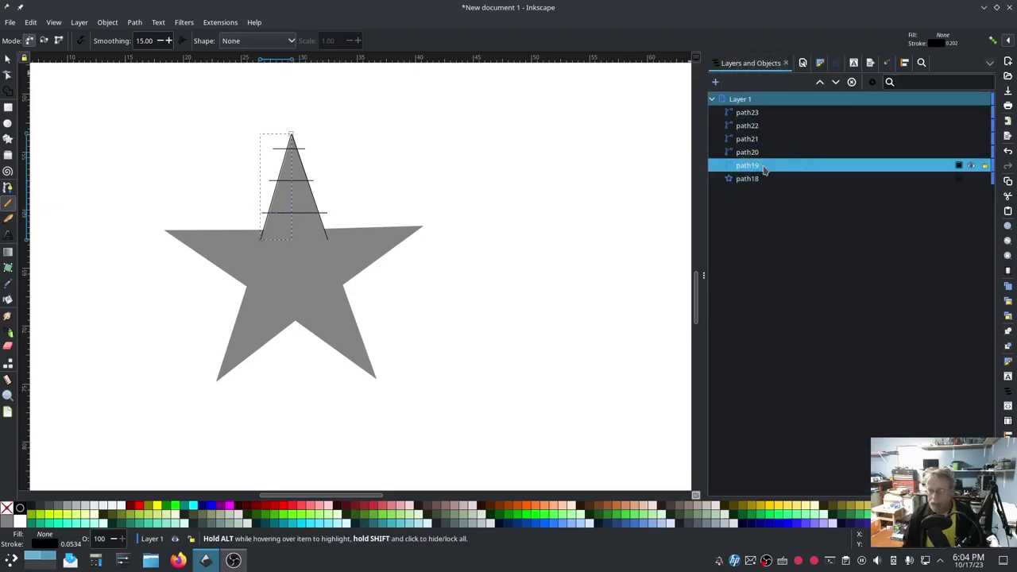
{"action": "left_click", "coordinate": [759, 114], "text": "shift"}
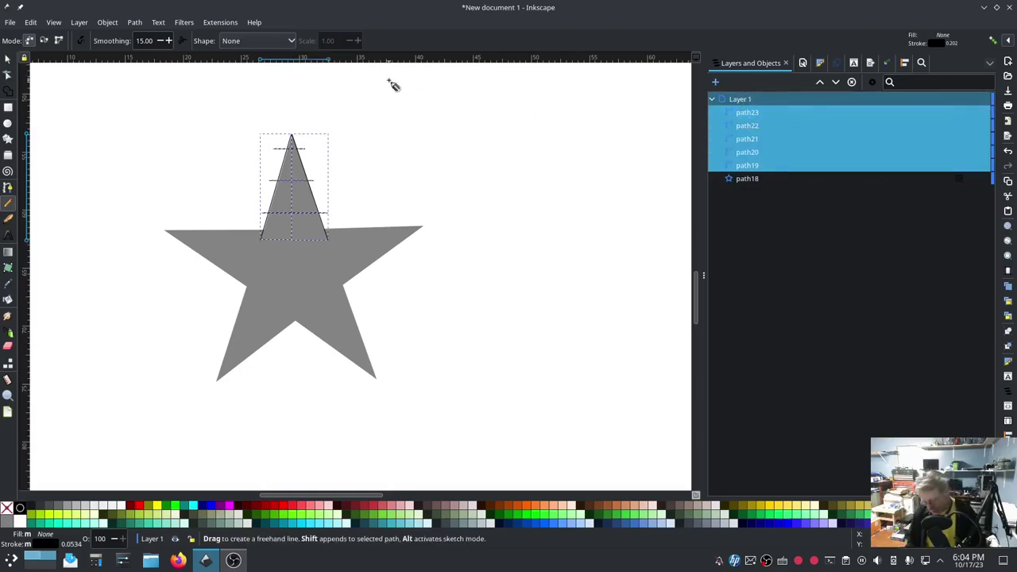
{"action": "key", "text": "ctrl+k"}
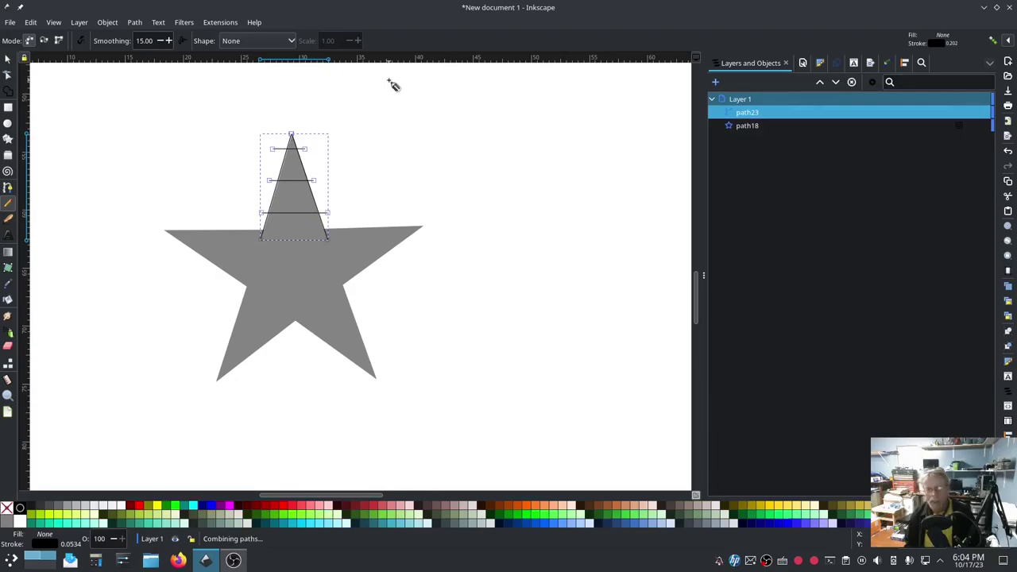
{"action": "left_click", "coordinate": [136, 23]}
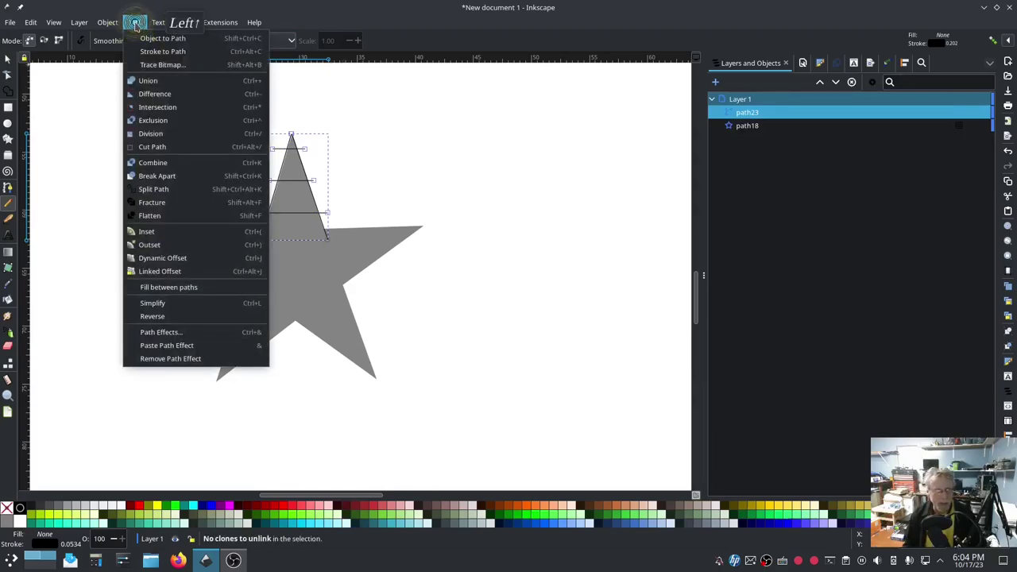
{"action": "left_click", "coordinate": [449, 115]}
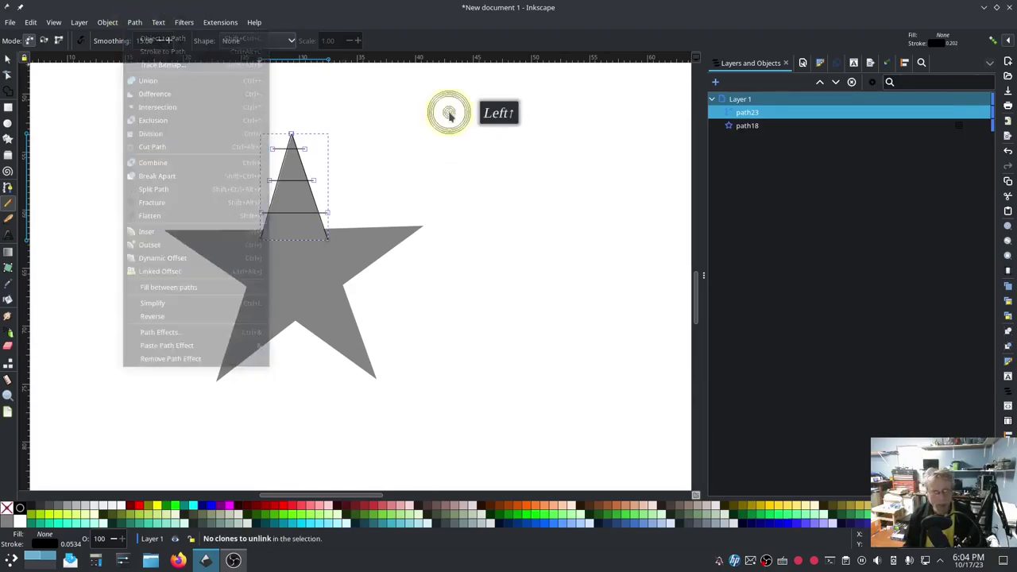
Open the Ink/Stitch embroidery parameters for the combined path and enable Custom satin column
{"action": "left_click", "coordinate": [215, 23]}
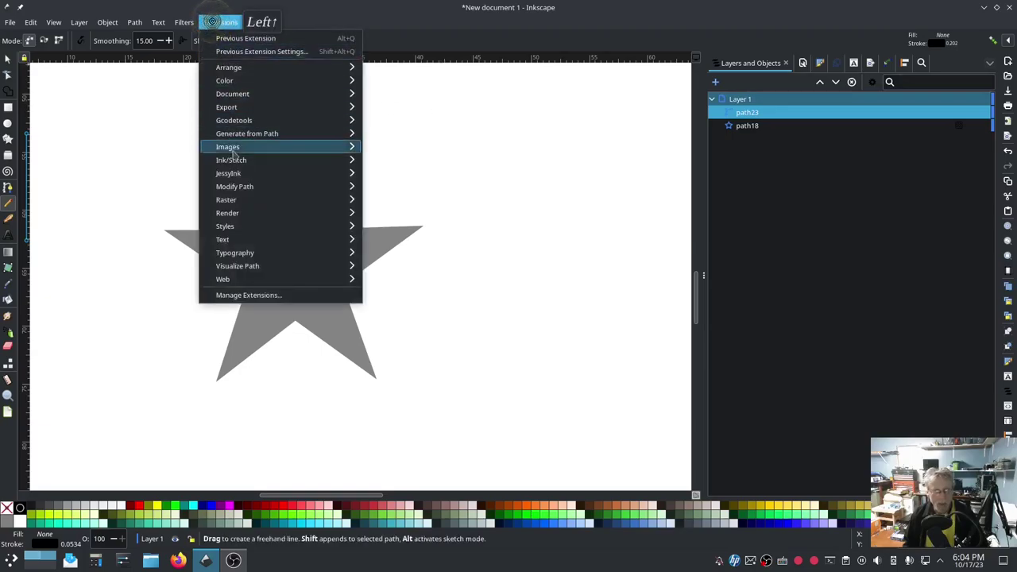
{"action": "mouse_move", "coordinate": [238, 160]}
{"action": "left_click", "coordinate": [409, 251]}
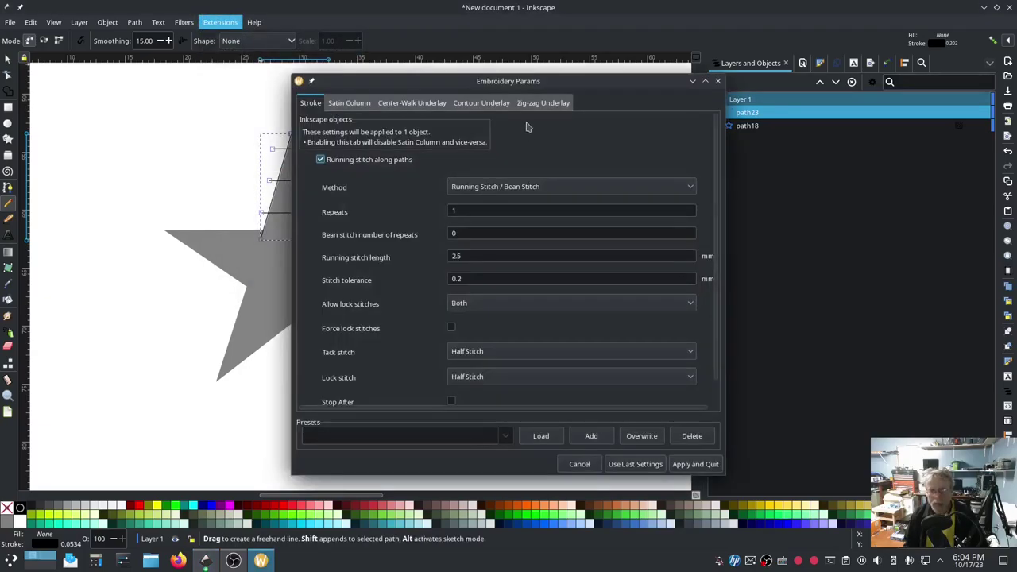
{"action": "left_click_drag", "start_coordinate": [515, 84], "coordinate": [277, 67]}
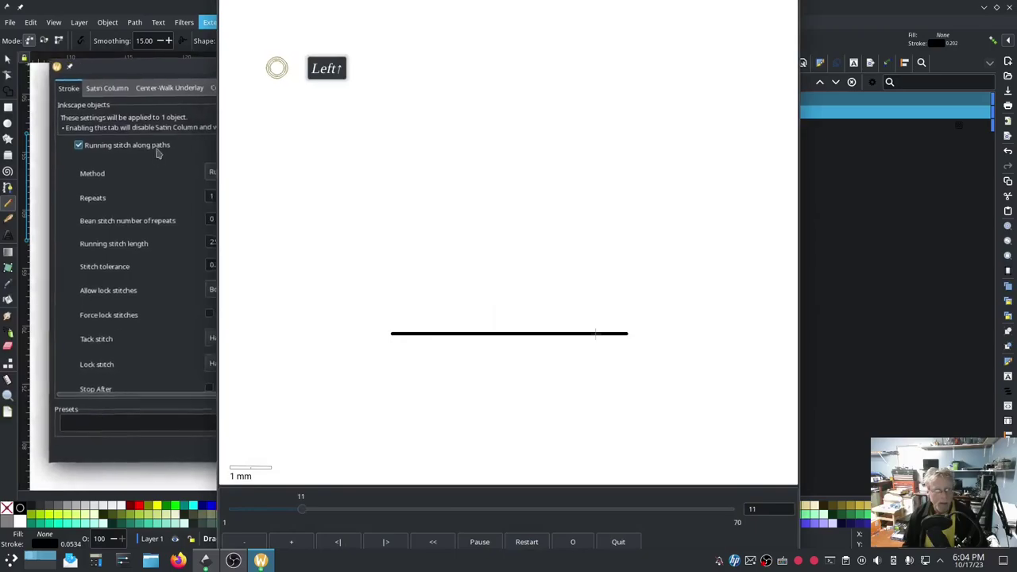
{"action": "left_click", "coordinate": [151, 177]}
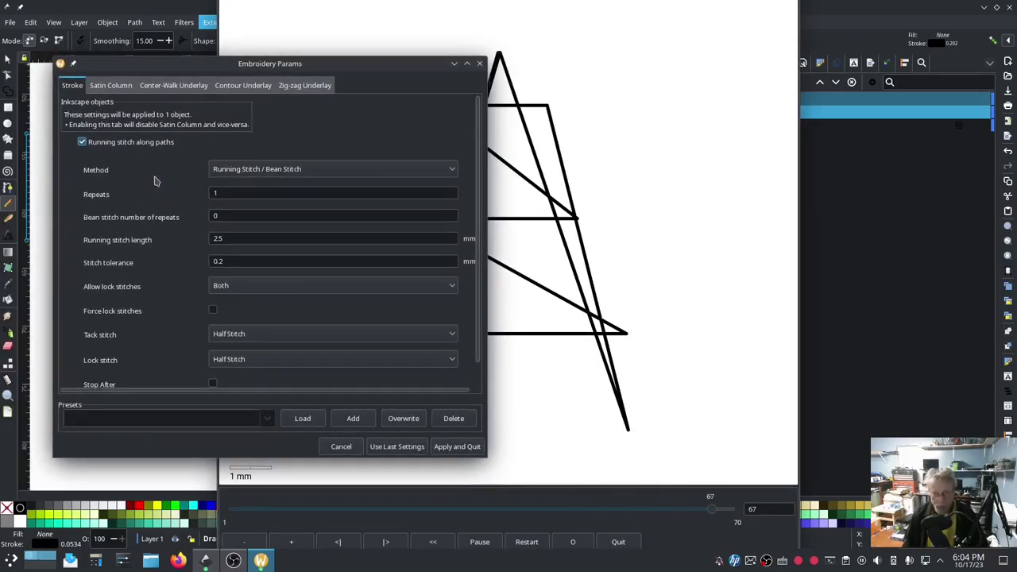
{"action": "left_click", "coordinate": [111, 85]}
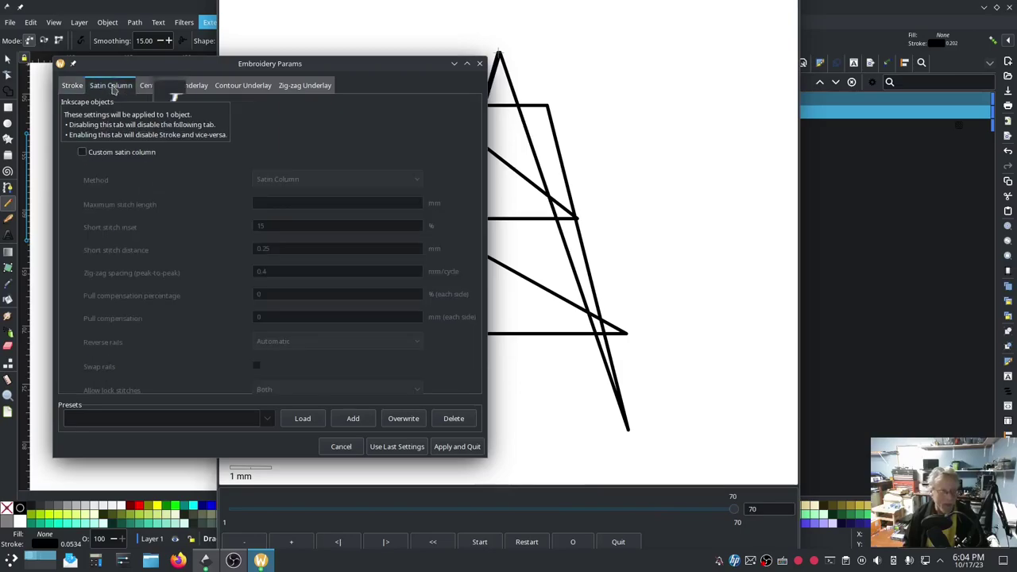
{"action": "left_click", "coordinate": [82, 152]}
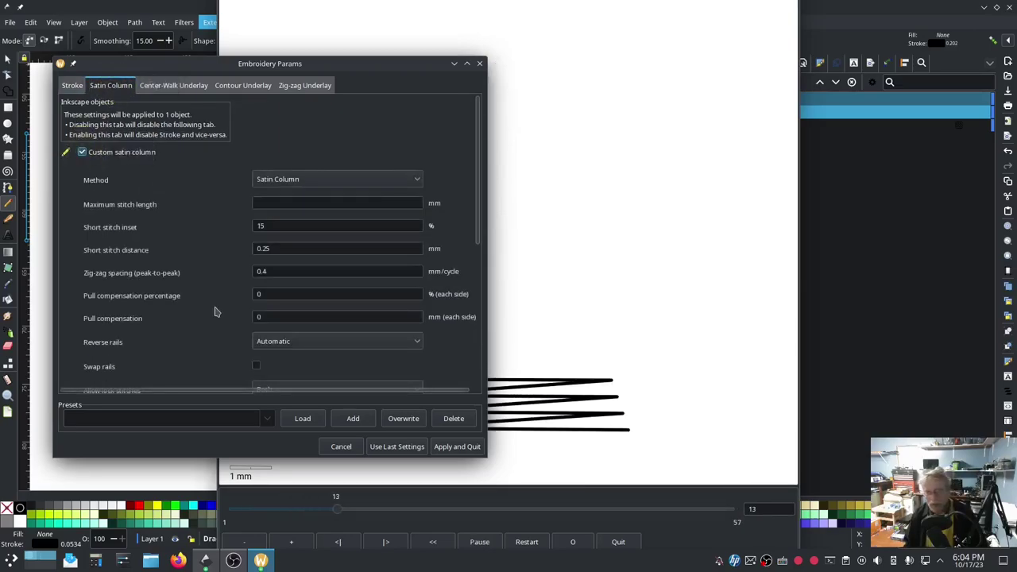
Set the satin column's Reverse rails option to Reverse both rails and apply the embroidery parameters
{"action": "left_click_drag", "start_coordinate": [290, 65], "coordinate": [240, 63]}
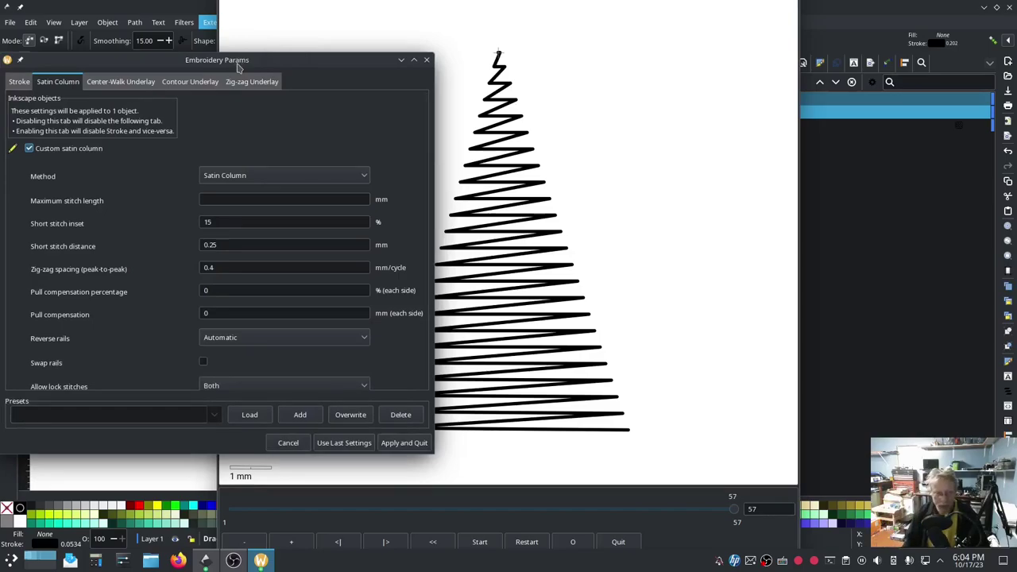
{"action": "left_click", "coordinate": [56, 342]}
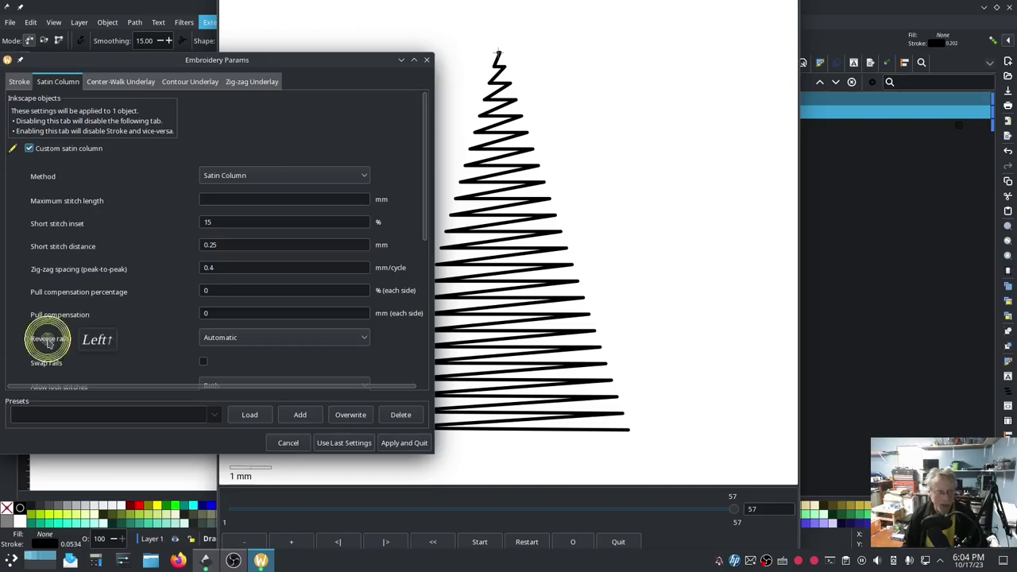
{"action": "left_click", "coordinate": [356, 342]}
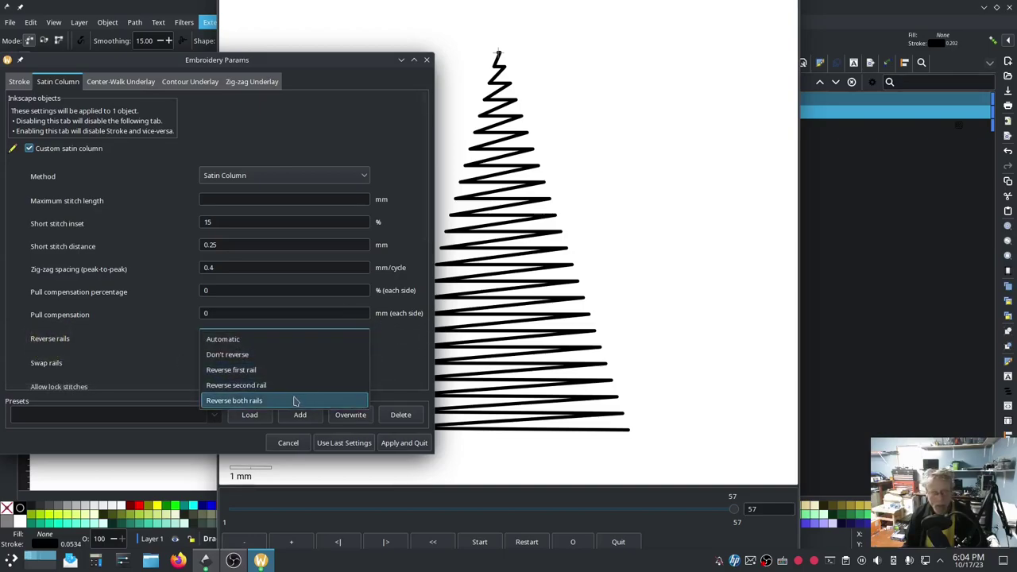
{"action": "left_click", "coordinate": [294, 401]}
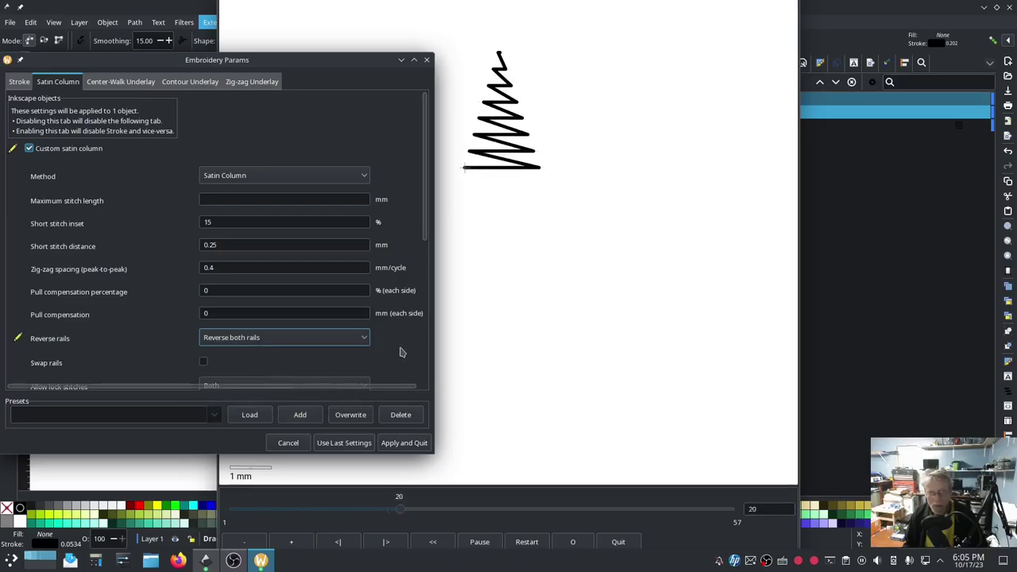
{"action": "left_click", "coordinate": [406, 443]}
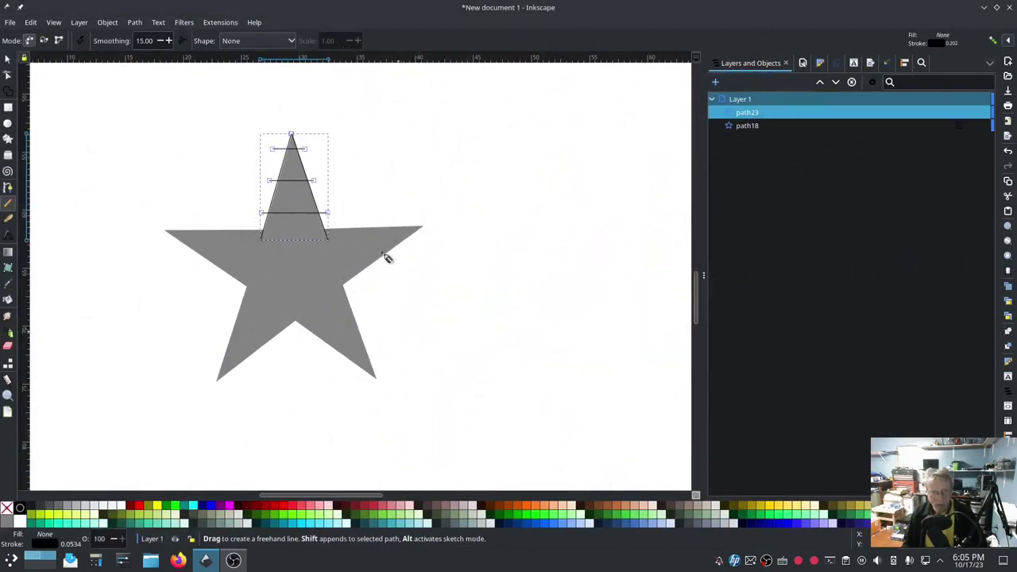
Set Allow lock stitches to Before in the Ink/Stitch parameters of the top point's satin column and apply them
{"action": "left_click", "coordinate": [216, 22]}
{"action": "mouse_move", "coordinate": [239, 161]}
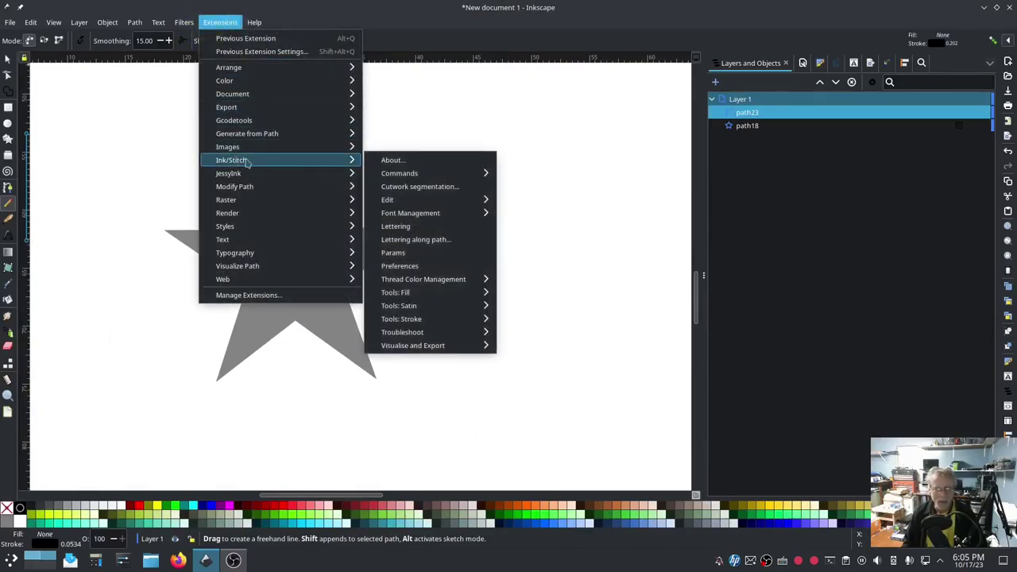
{"action": "left_click", "coordinate": [387, 251]}
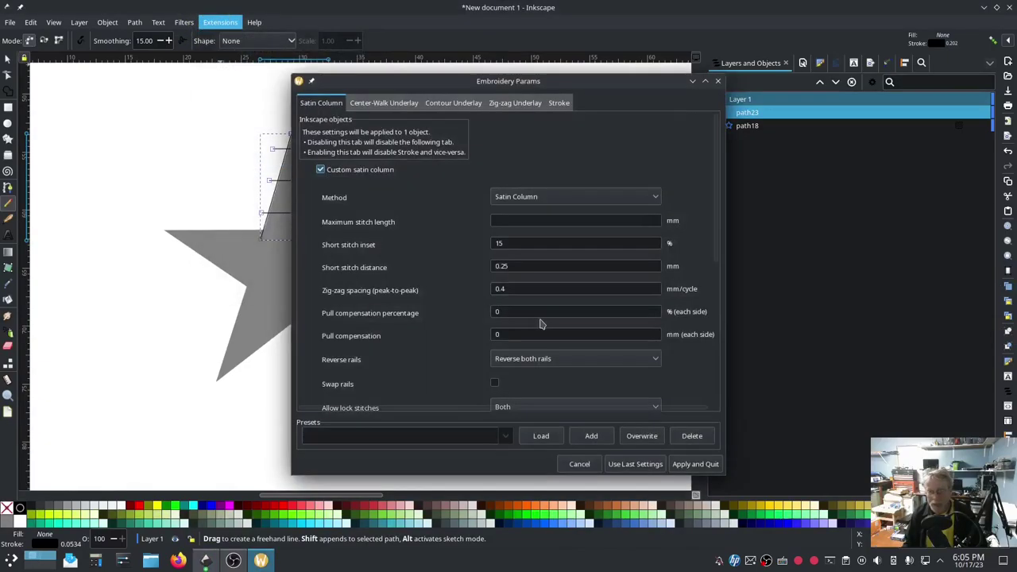
{"action": "left_click_drag", "start_coordinate": [425, 76], "coordinate": [391, 95]}
{"action": "left_click", "coordinate": [619, 542]}
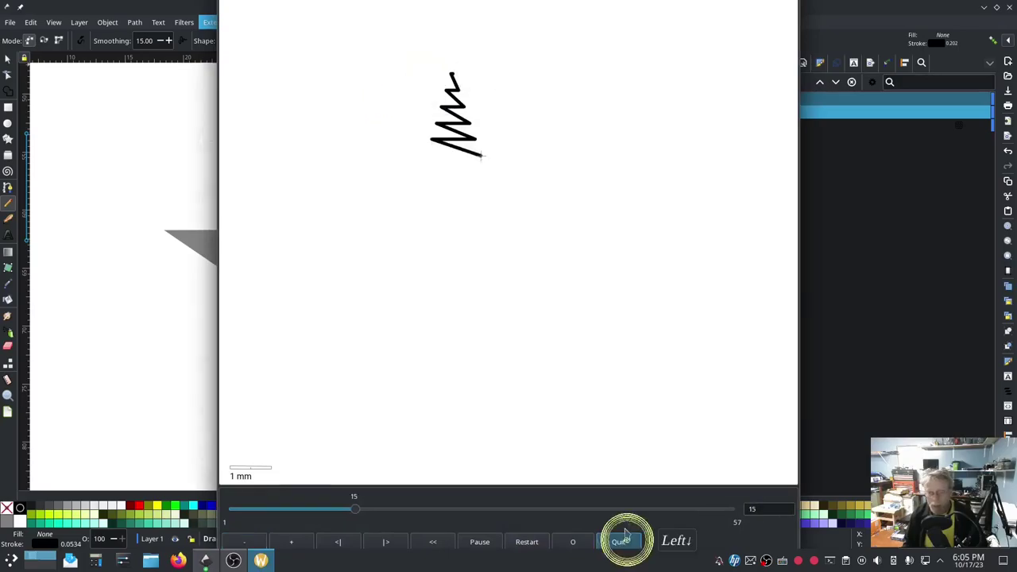
{"action": "left_click_drag", "start_coordinate": [469, 85], "coordinate": [260, 75]}
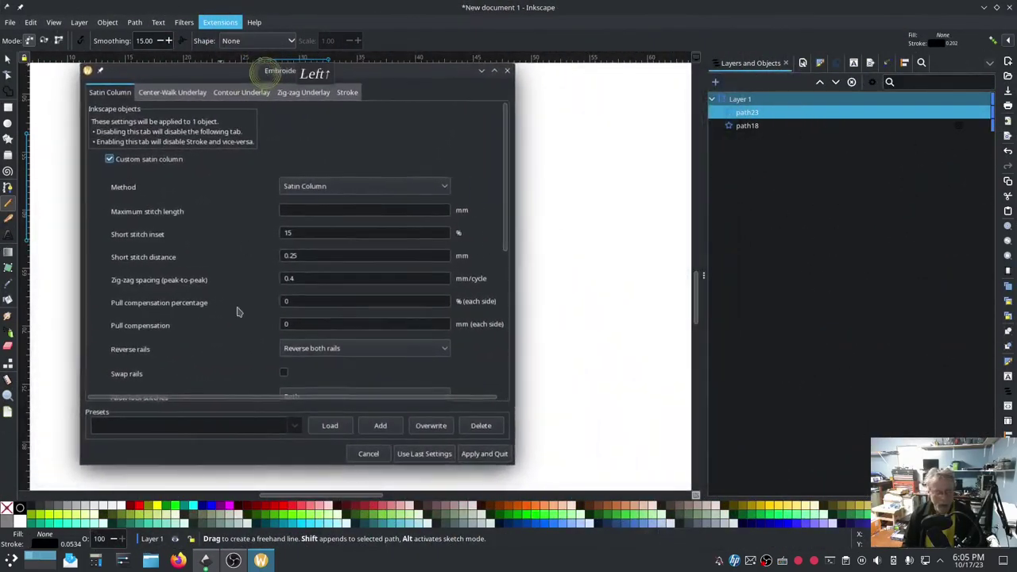
{"action": "scroll", "coordinate": [215, 357], "scroll_direction": "down", "scroll_amount": 3}
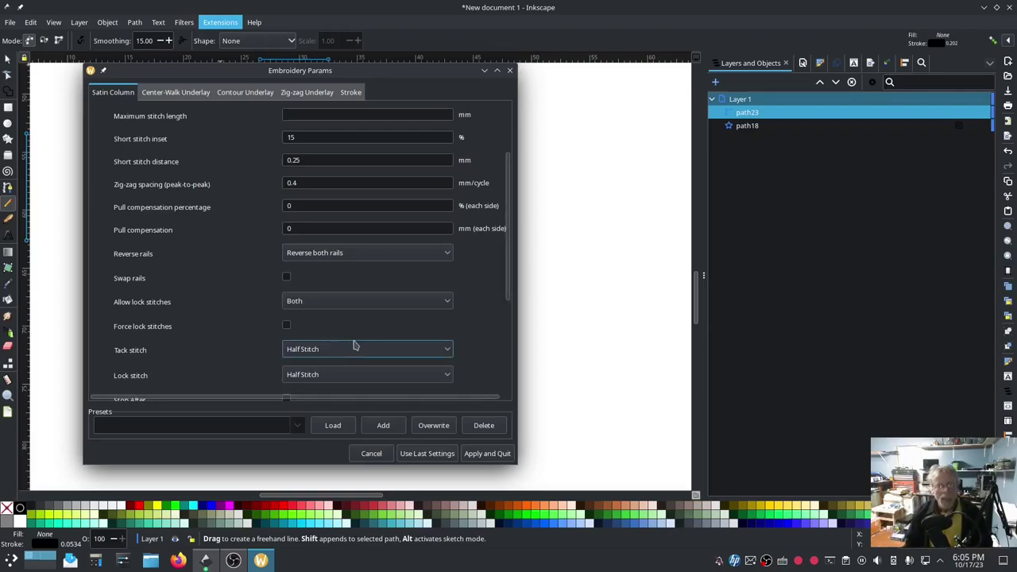
{"action": "left_click", "coordinate": [336, 299]}
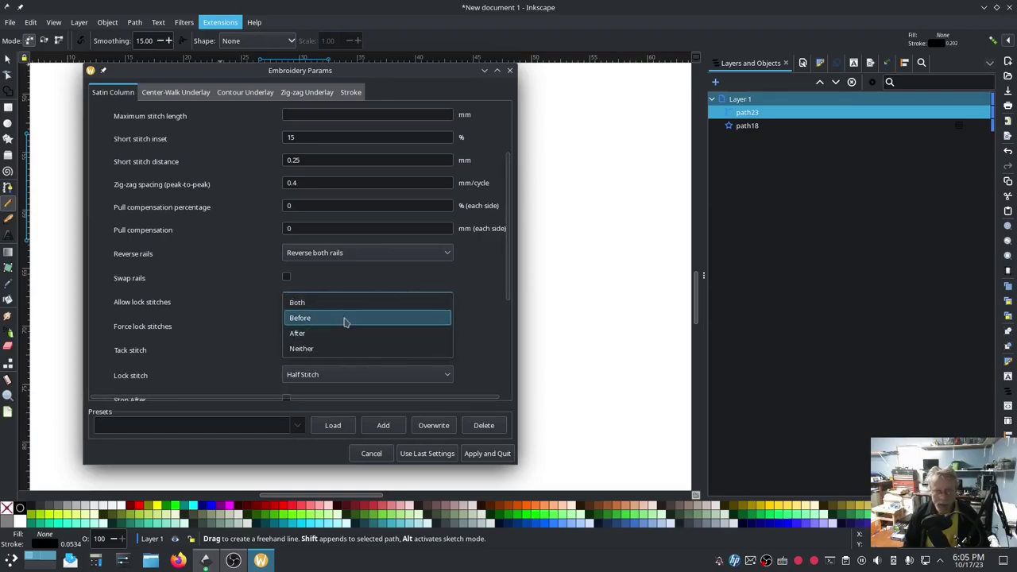
{"action": "left_click", "coordinate": [344, 318]}
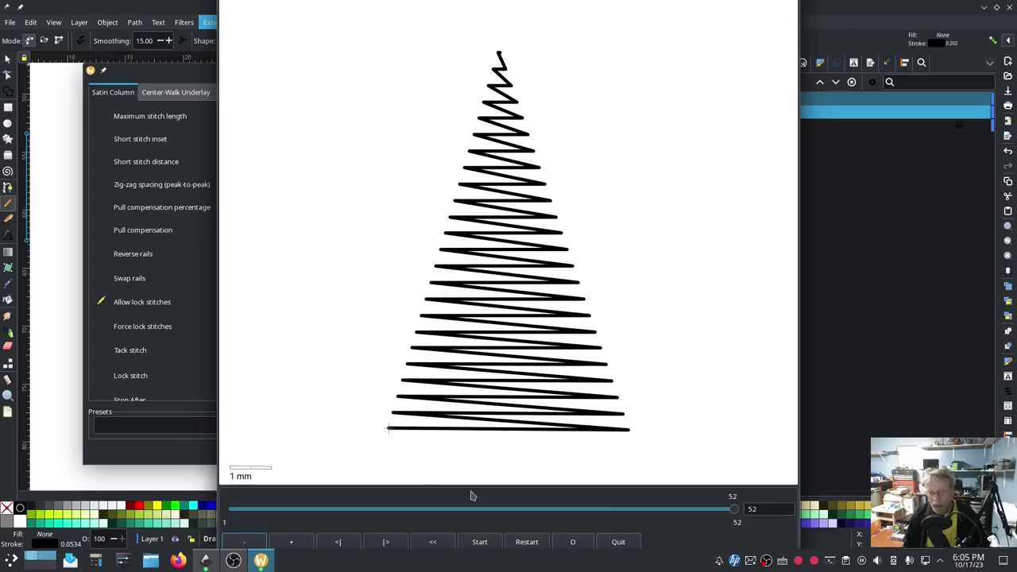
{"action": "left_click", "coordinate": [620, 541]}
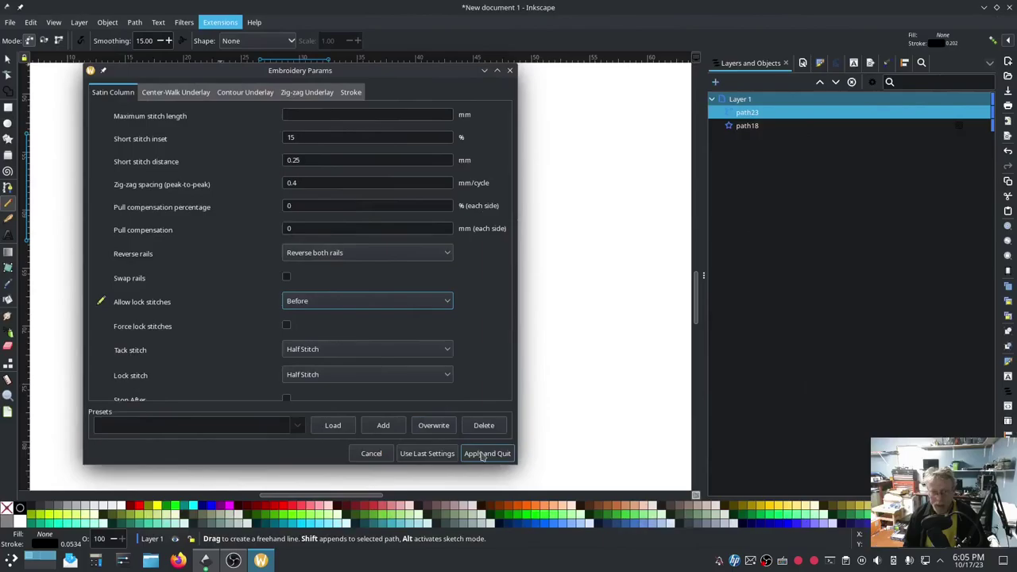
{"action": "left_click", "coordinate": [482, 455]}
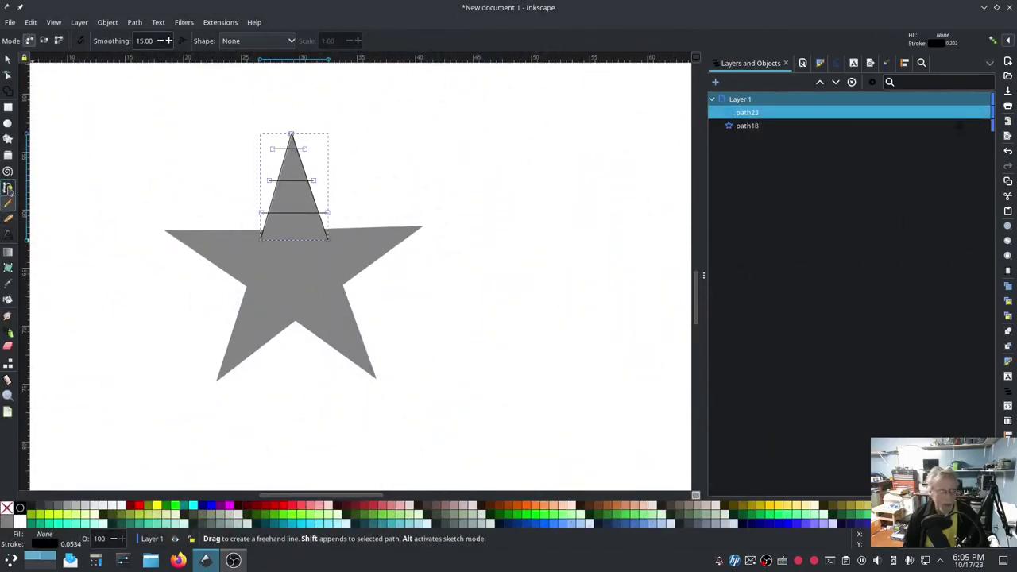
Draw a straight Pen line from the left base of the top satin column to near the tip of the star's lower-right point
{"action": "left_click", "coordinate": [8, 188]}
{"action": "left_click", "coordinate": [265, 243]}
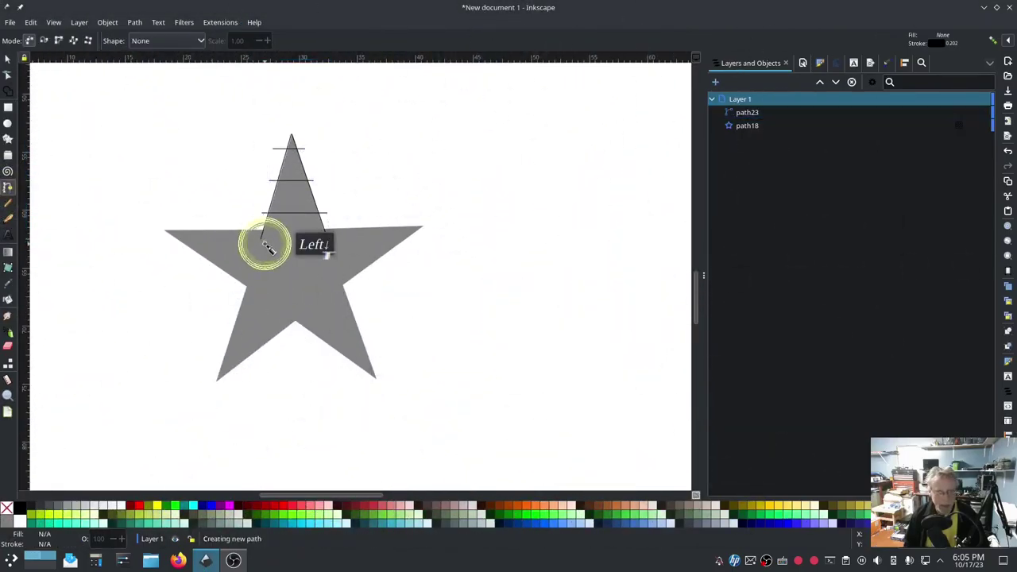
{"action": "left_click", "coordinate": [368, 368]}
{"action": "key", "text": "Return"}
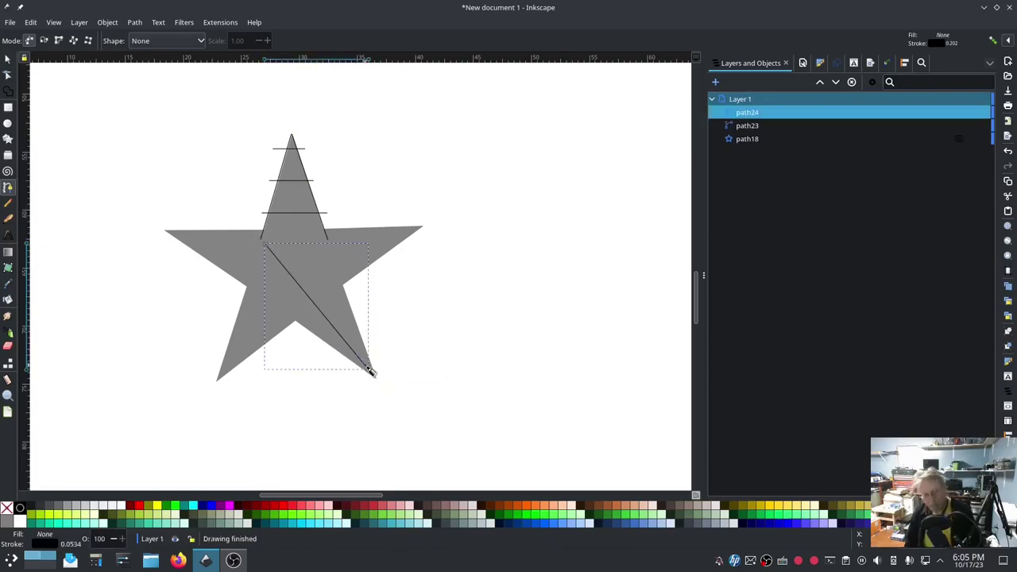
Give the diagonal connecting line a dotted stroke with dash pattern 1 3
{"action": "left_click", "coordinate": [821, 64]}
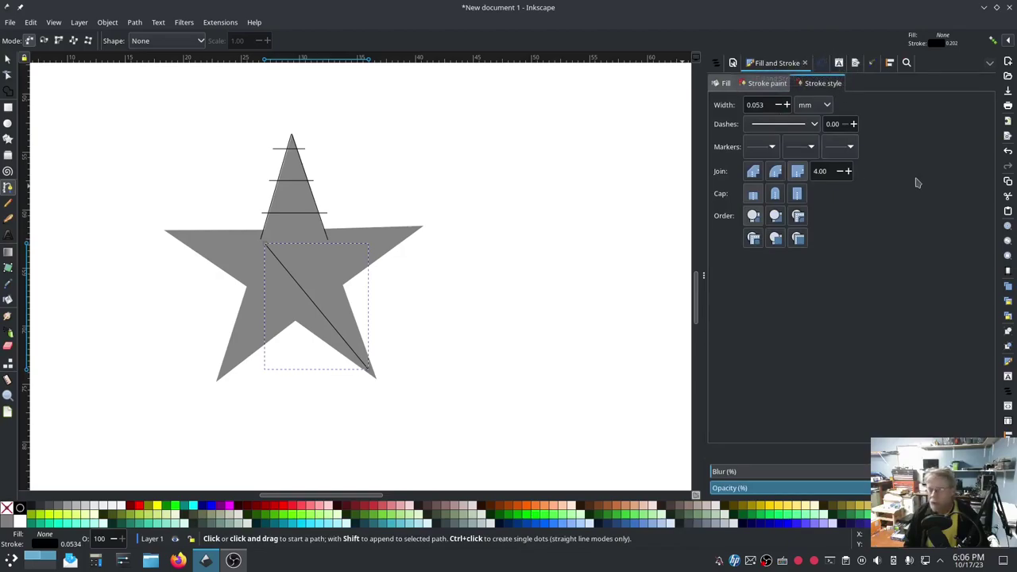
{"action": "left_click", "coordinate": [813, 125]}
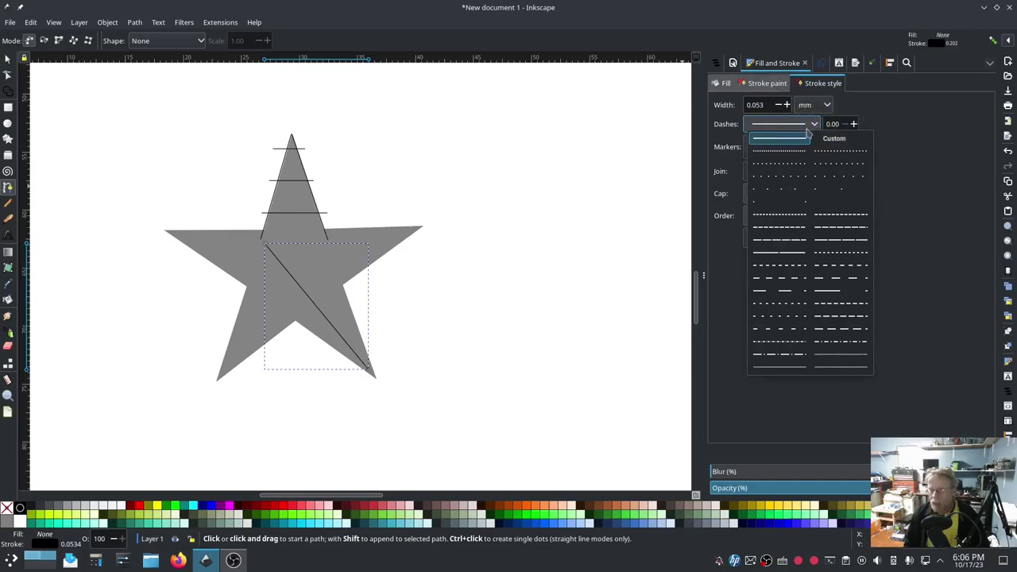
{"action": "left_click", "coordinate": [789, 167]}
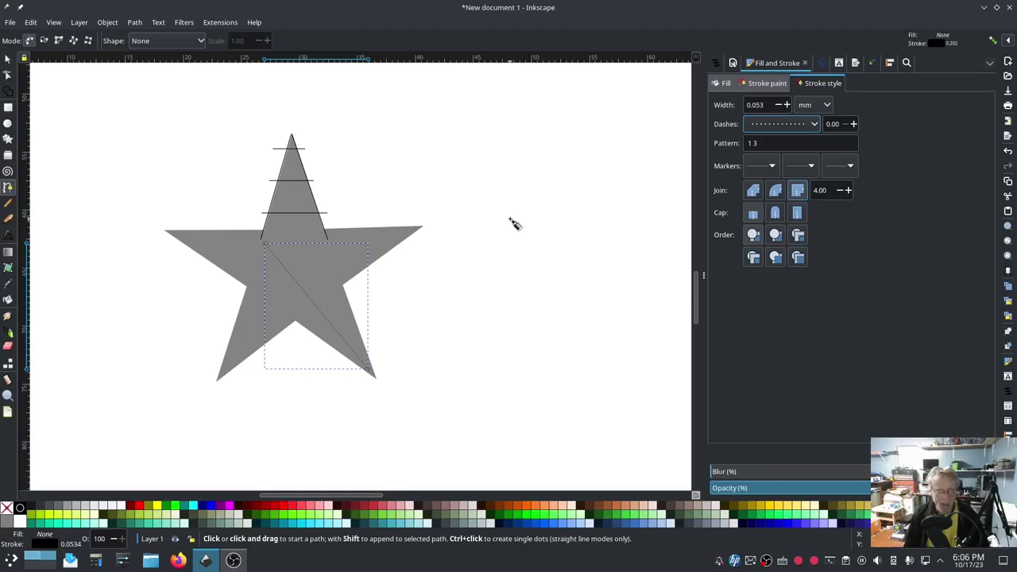
Set Allow lock stitches to Neither in the connecting line's Ink/Stitch parameters, keep the Running Stitch / Bean Stitch method, and apply
{"action": "left_click", "coordinate": [222, 23]}
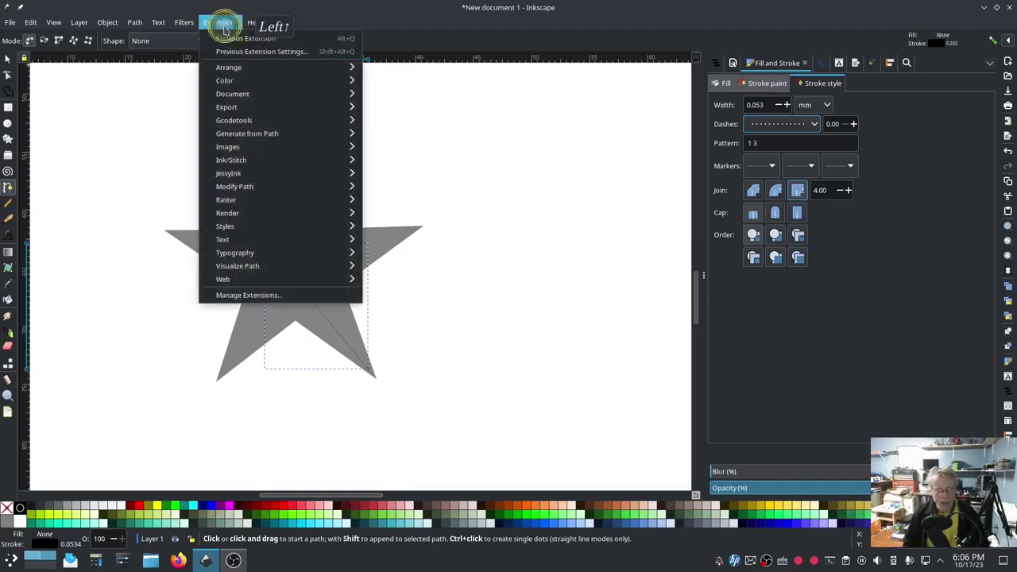
{"action": "mouse_move", "coordinate": [318, 160]}
{"action": "left_click", "coordinate": [411, 251]}
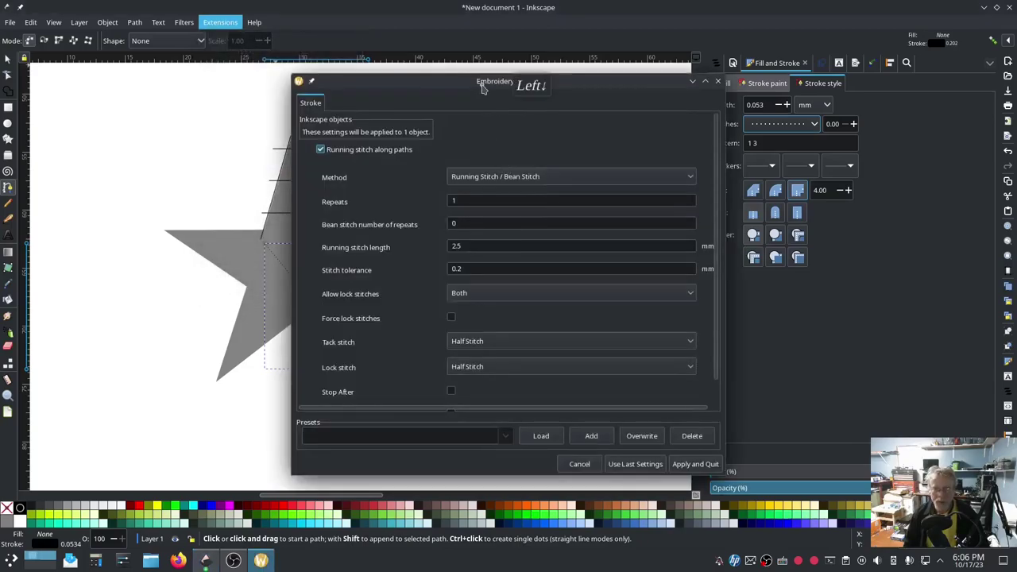
{"action": "left_click_drag", "start_coordinate": [482, 88], "coordinate": [267, 51]}
{"action": "left_click", "coordinate": [170, 273]}
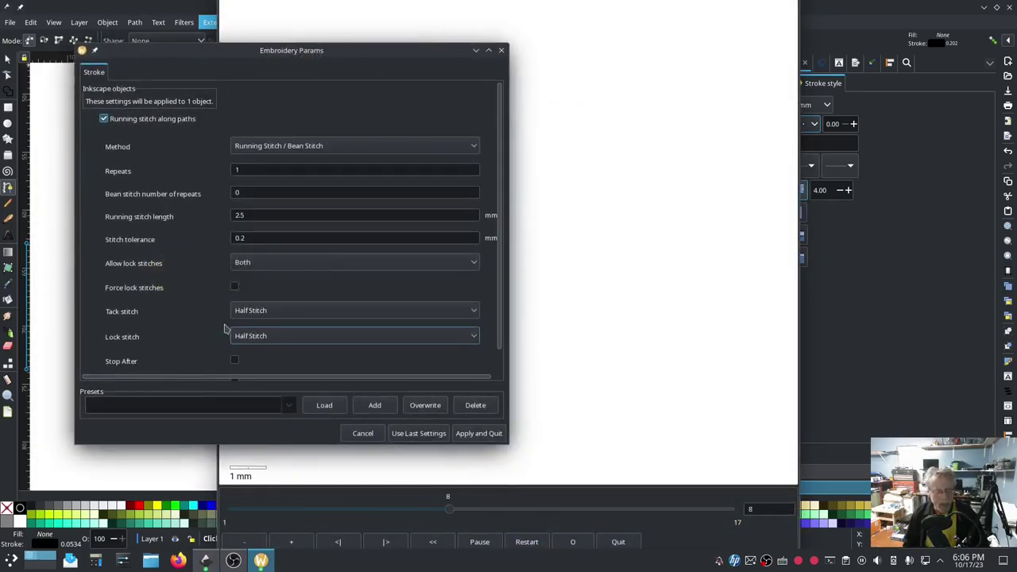
{"action": "left_click", "coordinate": [298, 263]}
{"action": "left_click", "coordinate": [300, 309]}
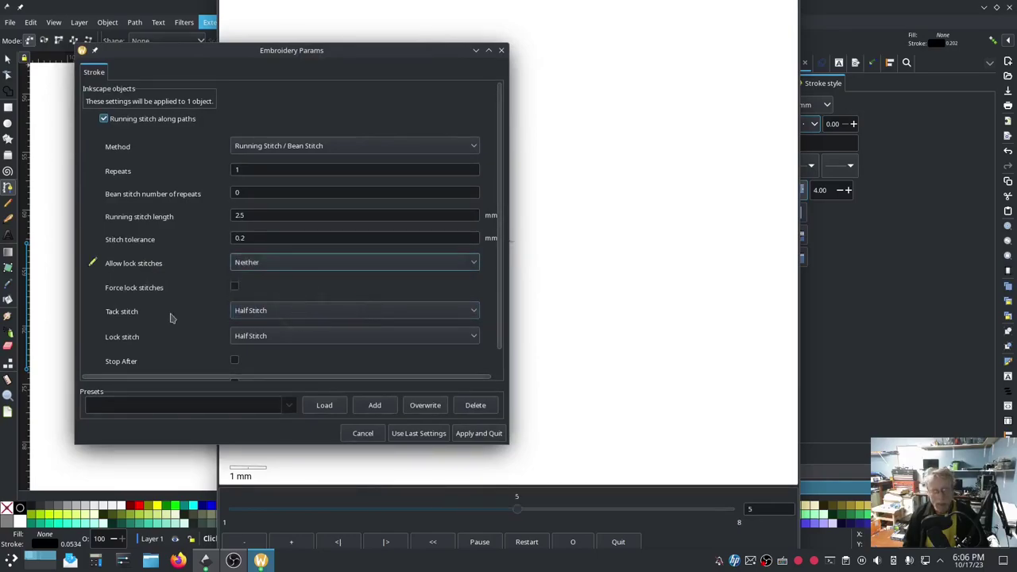
{"action": "left_click", "coordinate": [380, 151]}
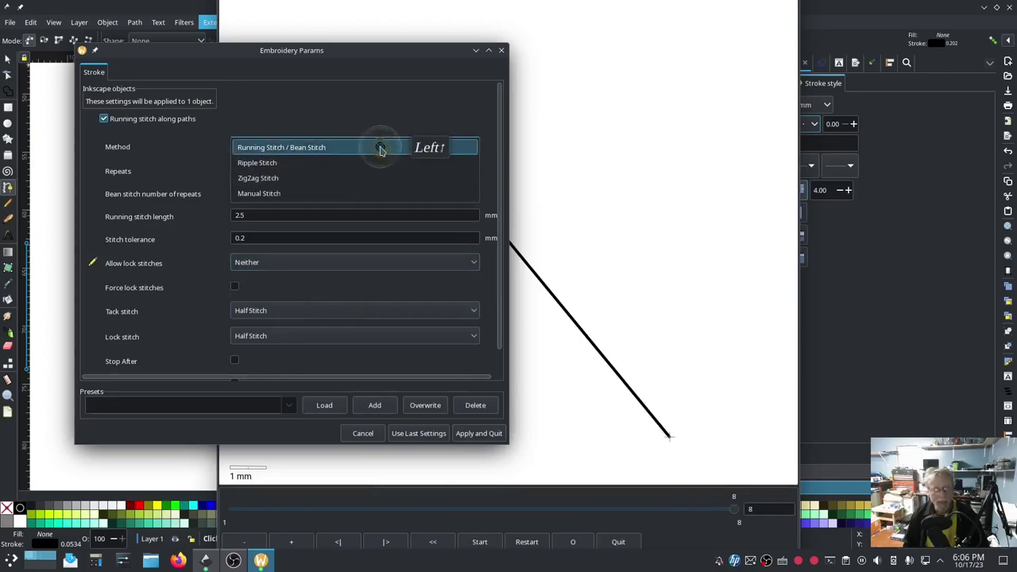
{"action": "left_click", "coordinate": [464, 439]}
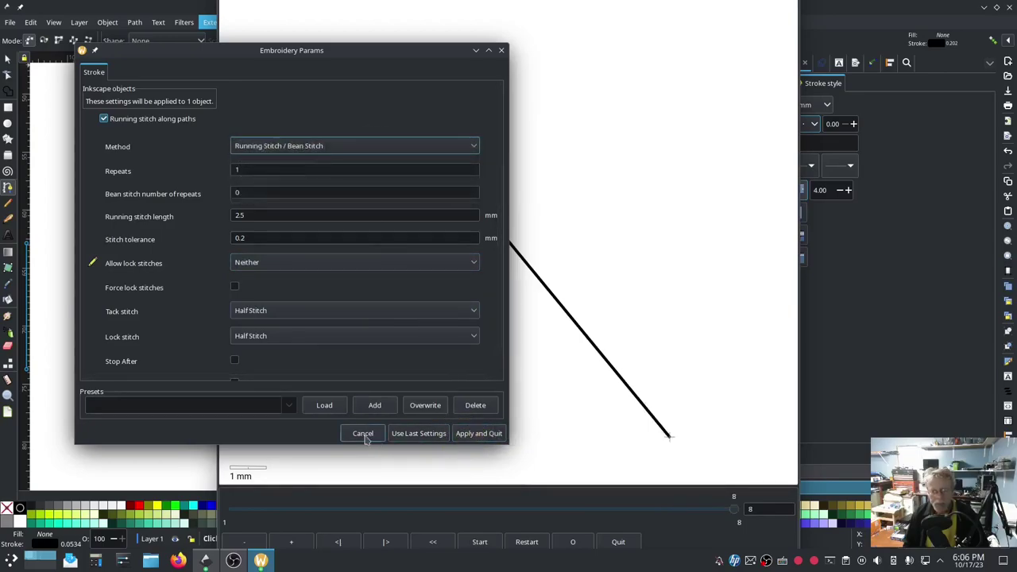
{"action": "left_click", "coordinate": [478, 434]}
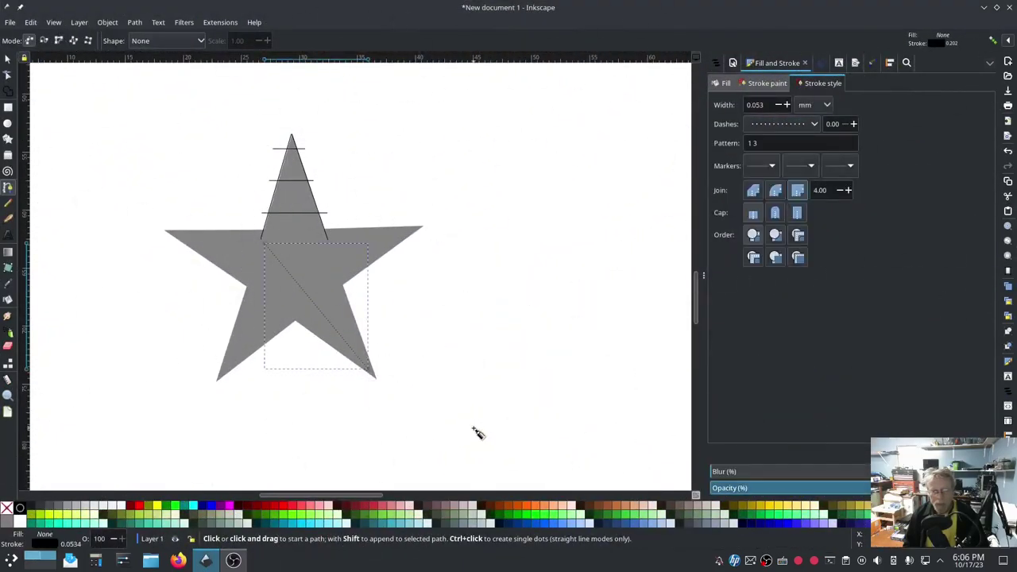
Duplicate the top point's satin column and move and rotate the copy to fit the star's lower-right point
{"action": "left_click", "coordinate": [7, 60]}
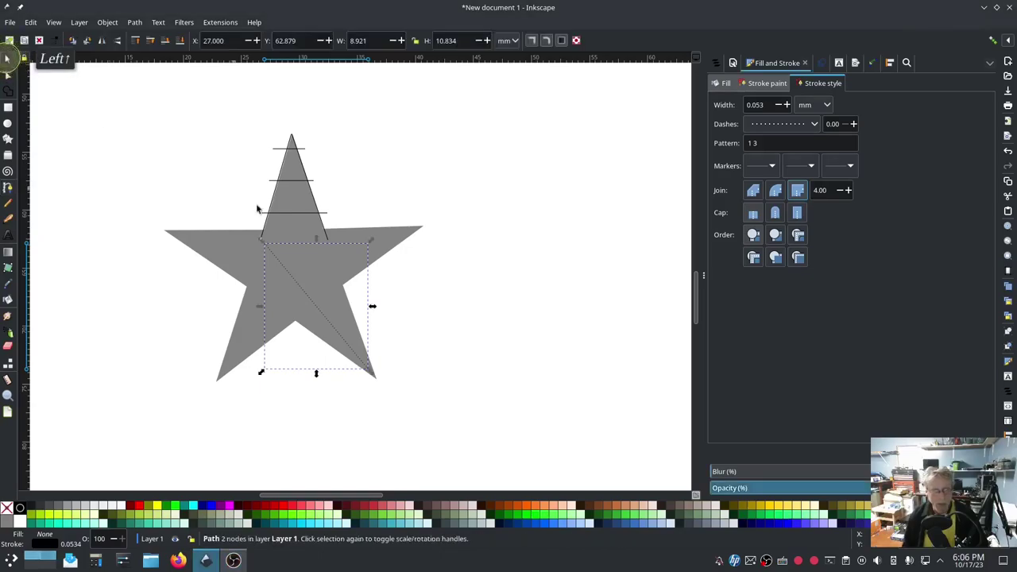
{"action": "left_click", "coordinate": [319, 216]}
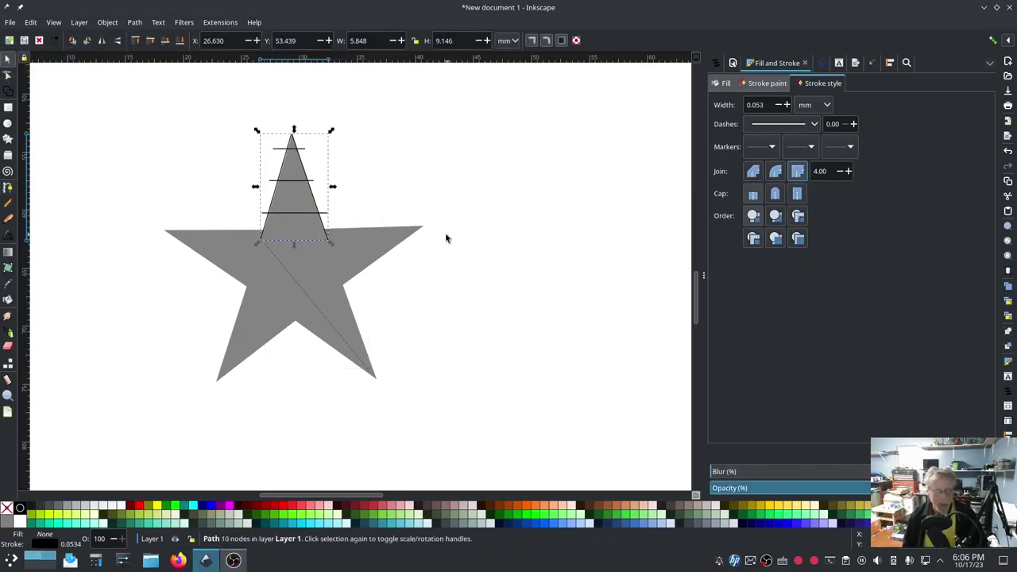
{"action": "left_click_drag", "start_coordinate": [322, 216], "coordinate": [356, 351]}
{"action": "left_click", "coordinate": [302, 350]}
{"action": "left_click_drag", "start_coordinate": [370, 384], "coordinate": [342, 311]}
{"action": "left_click", "coordinate": [300, 318]}
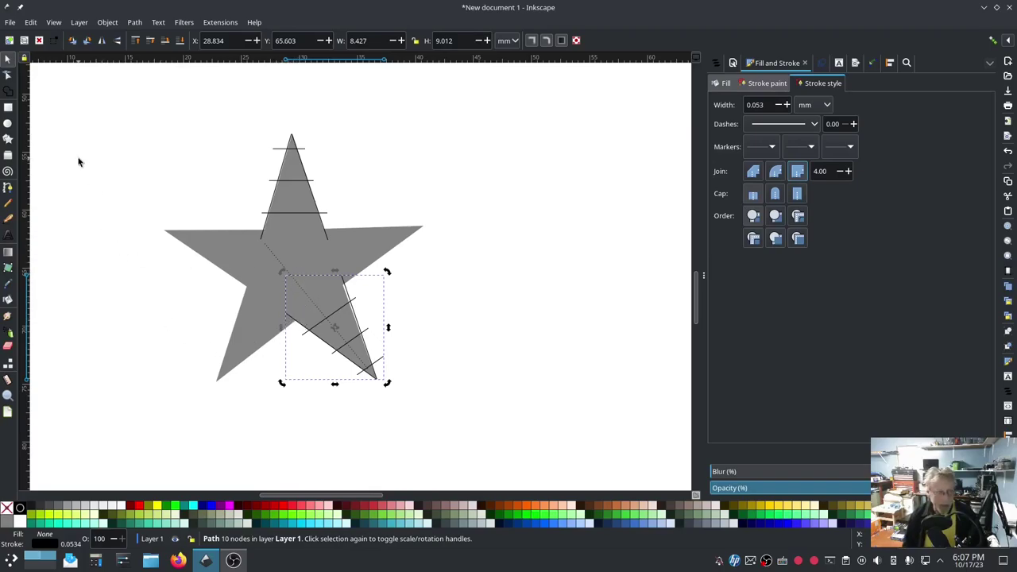
Add a node on the copied column's lower-left rail near the star's inner corner, and align the right rail's upper end node with the star's edge
{"action": "left_click", "coordinate": [8, 188]}
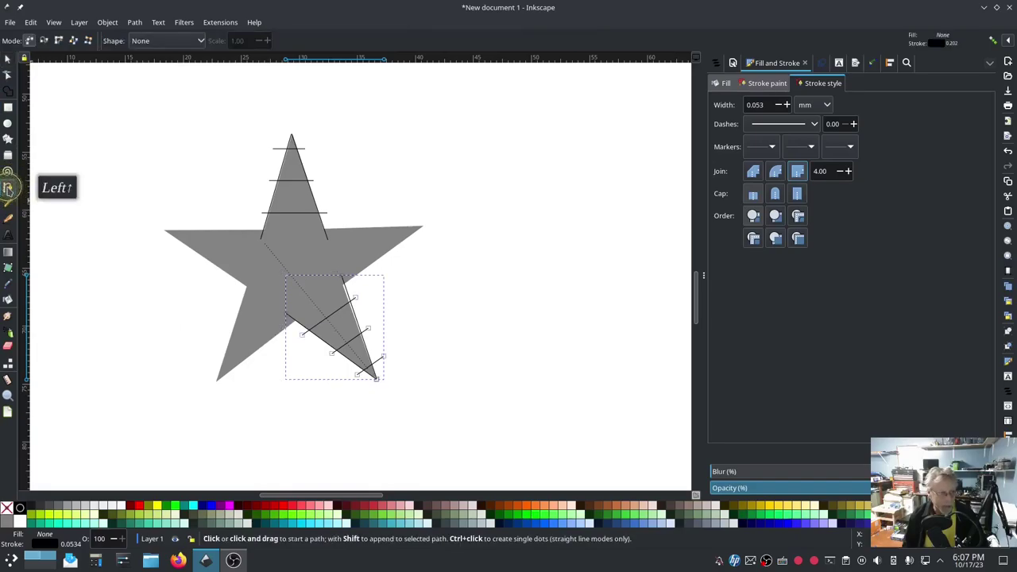
{"action": "left_click", "coordinate": [8, 74]}
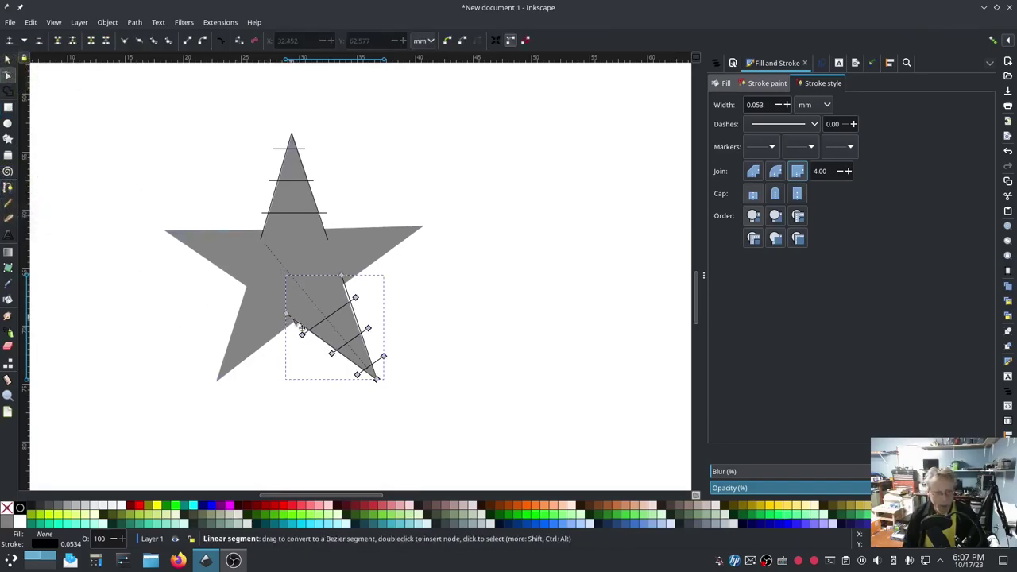
{"action": "scroll", "coordinate": [302, 331], "scroll_direction": "up", "scroll_amount": 3, "text": "ctrl"}
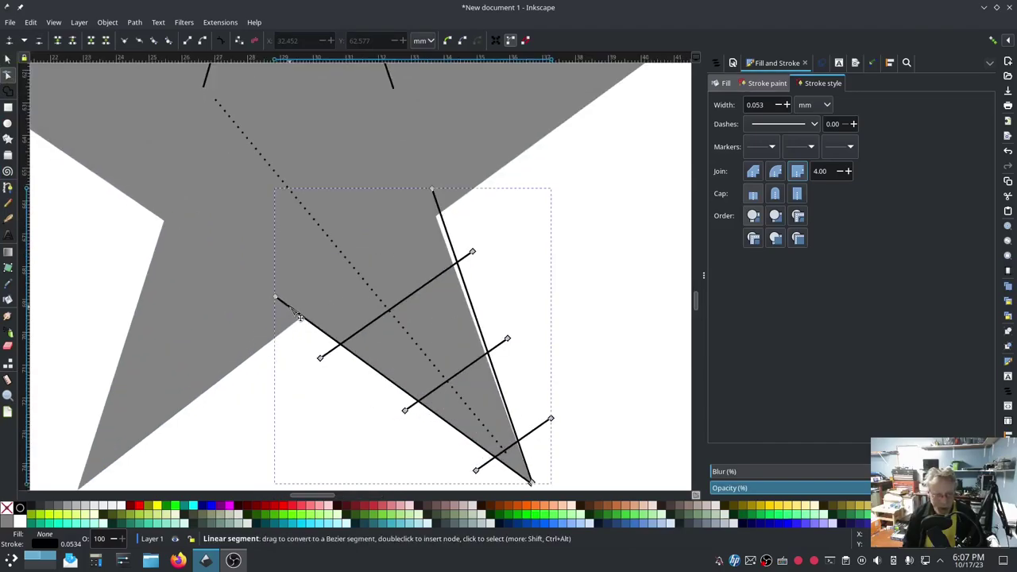
{"action": "double_click", "coordinate": [289, 304]}
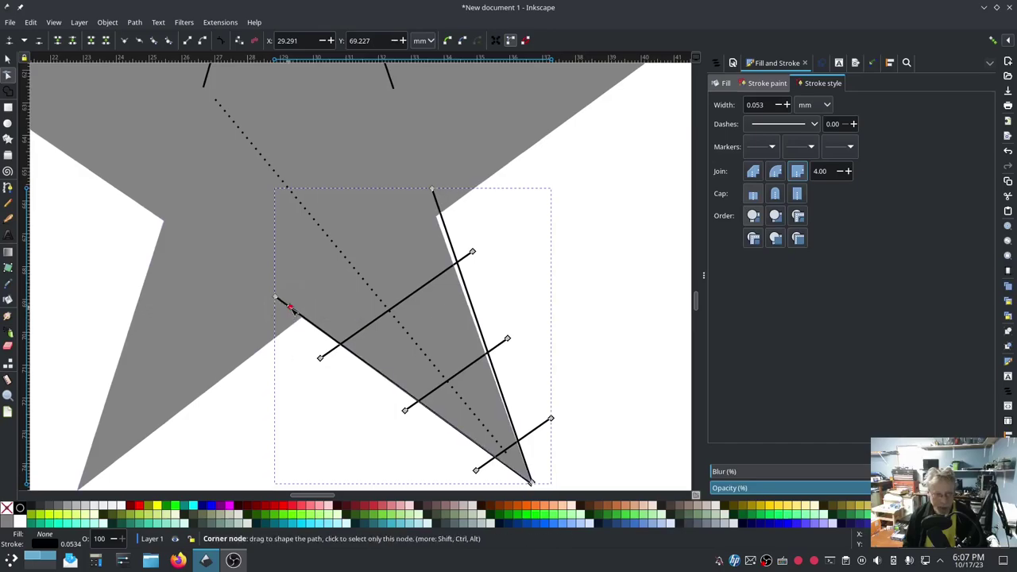
{"action": "left_click_drag", "start_coordinate": [292, 308], "coordinate": [299, 315]}
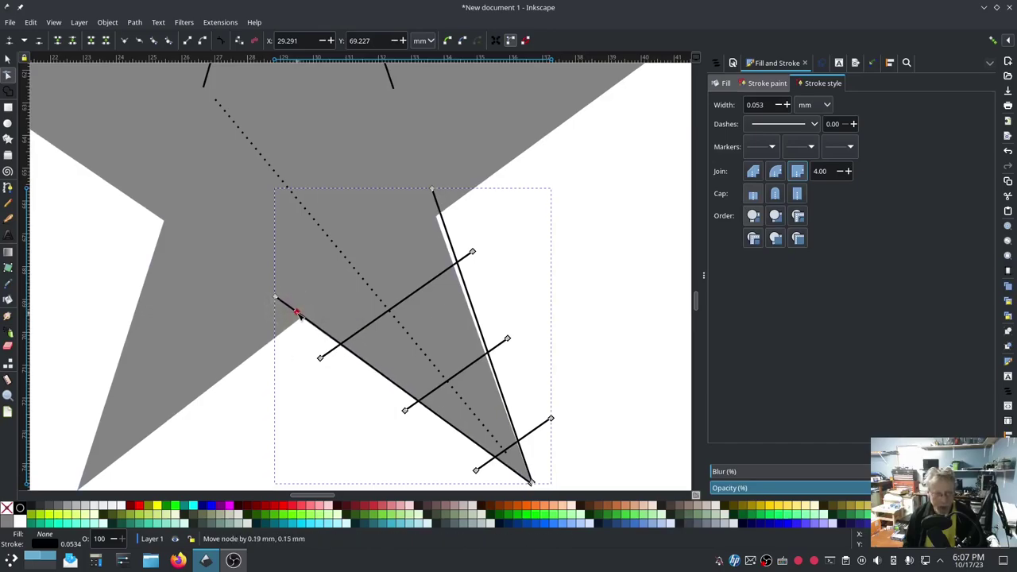
{"action": "left_click", "coordinate": [292, 309]}
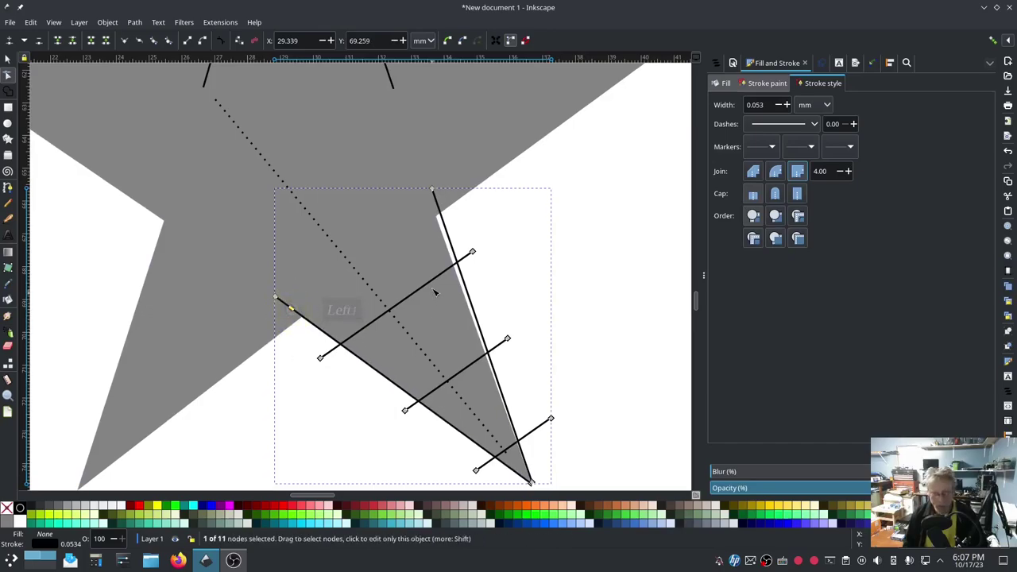
{"action": "left_click", "coordinate": [431, 190]}
{"action": "left_click_drag", "start_coordinate": [434, 192], "coordinate": [431, 193]}
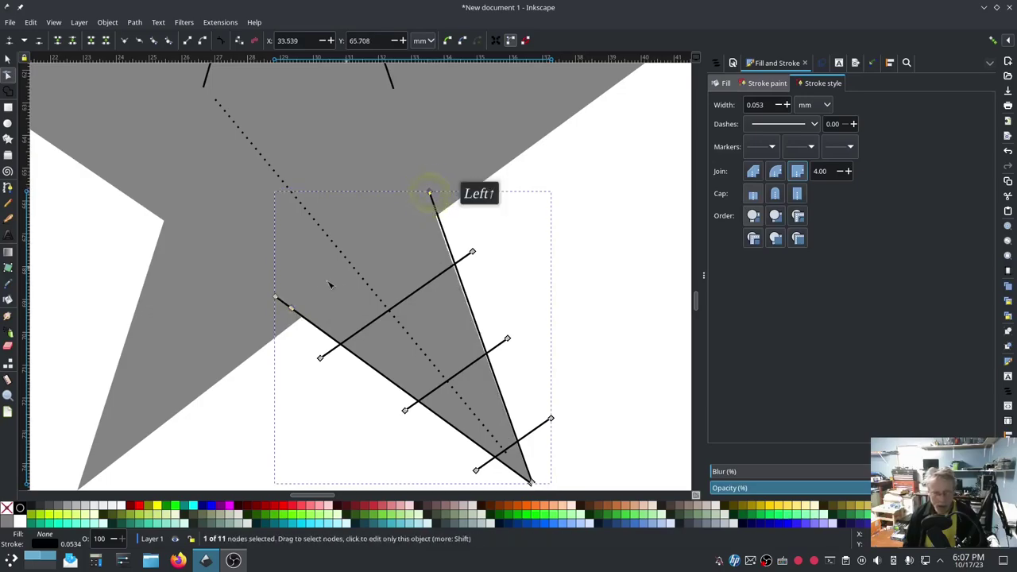
Move the lower-left rail's end node up into the star's body and shift the left ends of the two upper rungs outward across that rail
{"action": "left_click", "coordinate": [277, 299]}
{"action": "left_click_drag", "start_coordinate": [278, 301], "coordinate": [283, 209]}
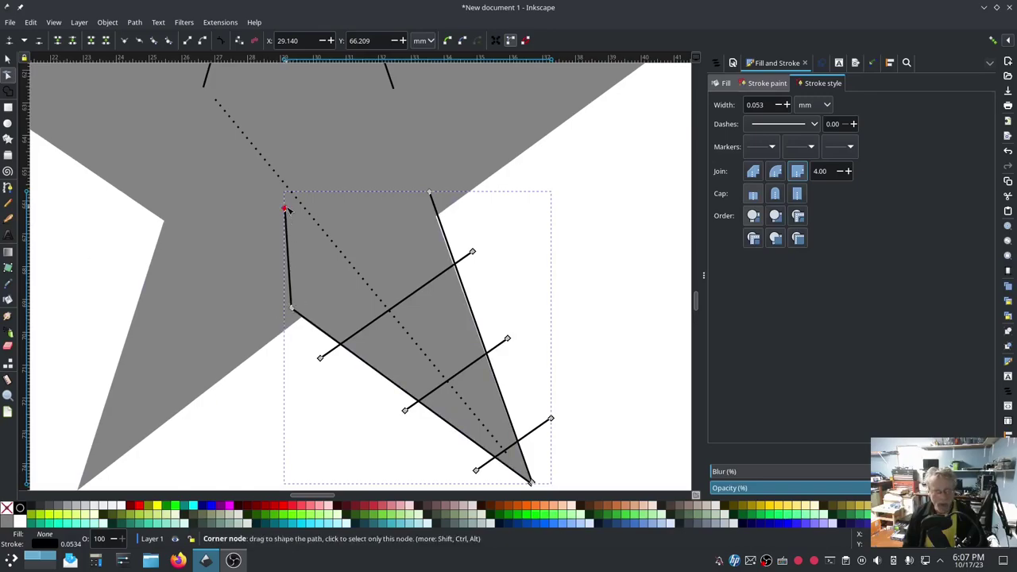
{"action": "left_click_drag", "start_coordinate": [320, 359], "coordinate": [274, 299]}
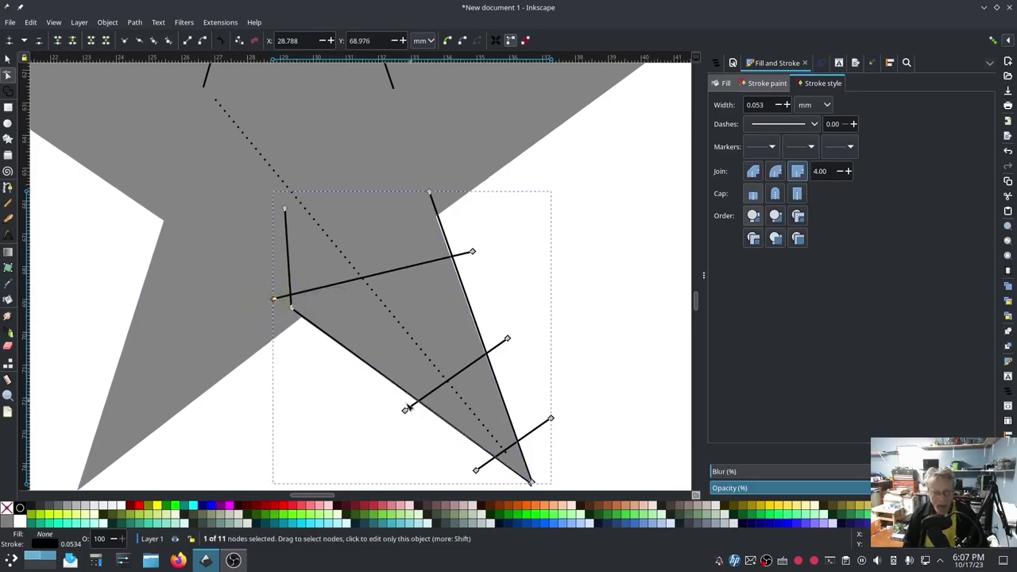
{"action": "left_click_drag", "start_coordinate": [405, 410], "coordinate": [367, 400]}
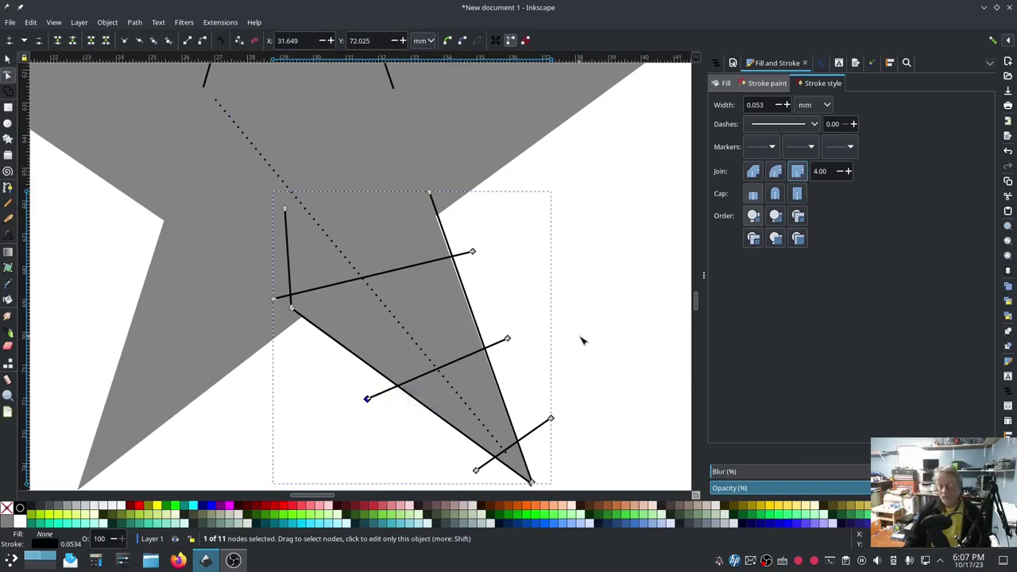
Set Allow lock stitches to Neither in the Ink/Stitch parameters of the lower-right point's satin column
{"action": "left_click", "coordinate": [220, 22]}
{"action": "mouse_move", "coordinate": [286, 160]}
{"action": "left_click", "coordinate": [421, 252]}
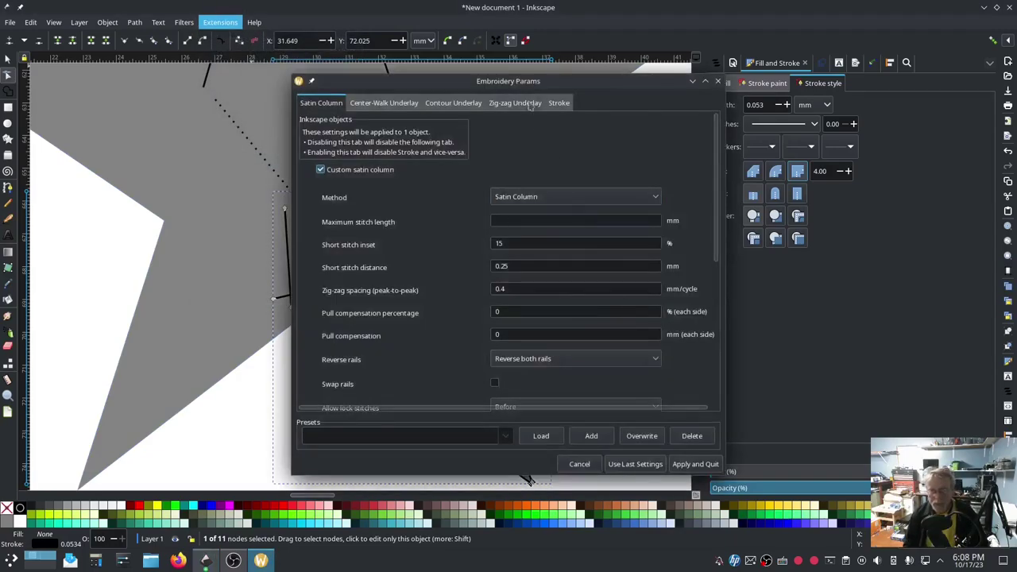
{"action": "left_click_drag", "start_coordinate": [525, 83], "coordinate": [314, 76]}
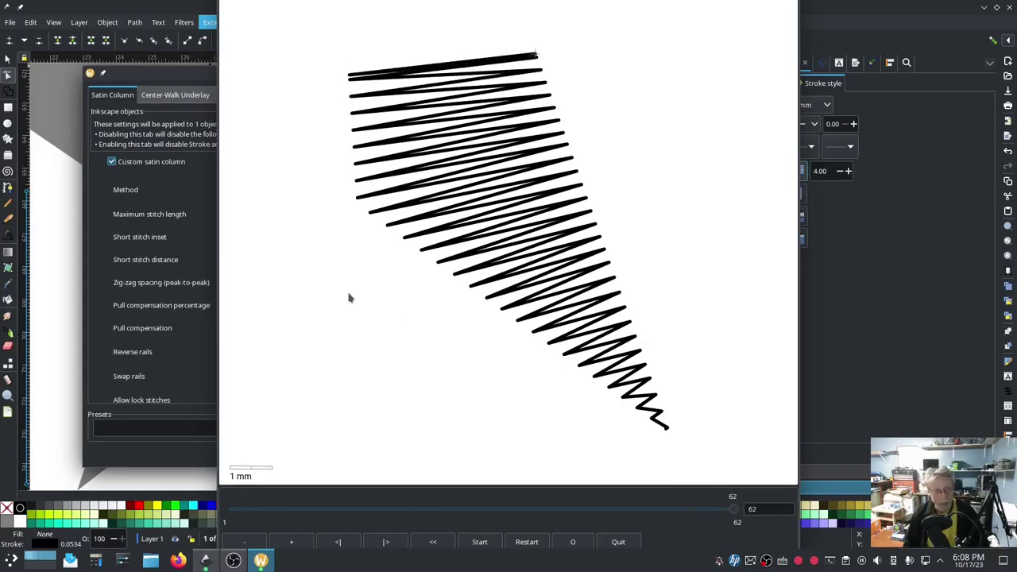
{"action": "left_click", "coordinate": [185, 232]}
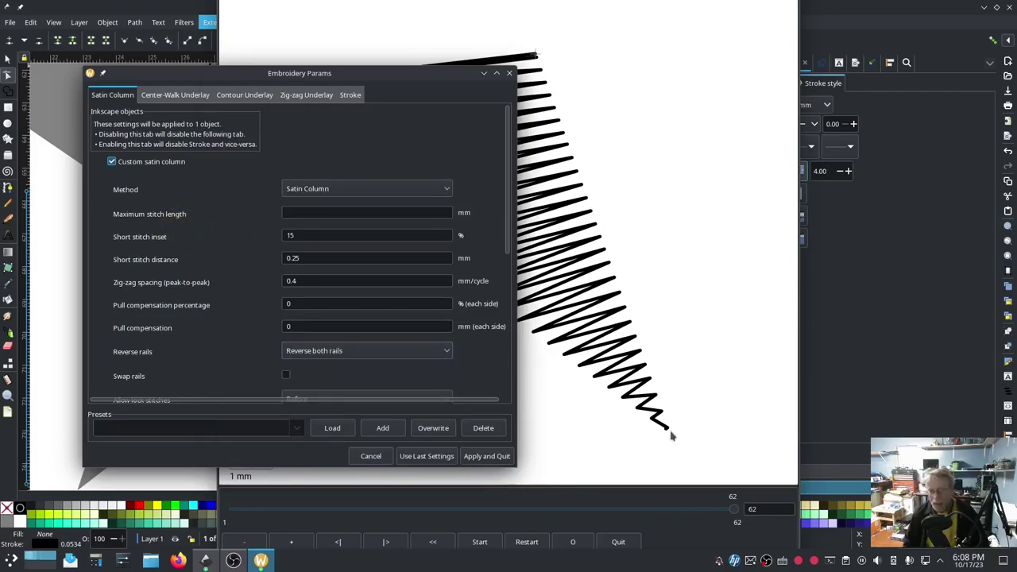
{"action": "scroll", "coordinate": [235, 347], "scroll_direction": "down", "scroll_amount": 2}
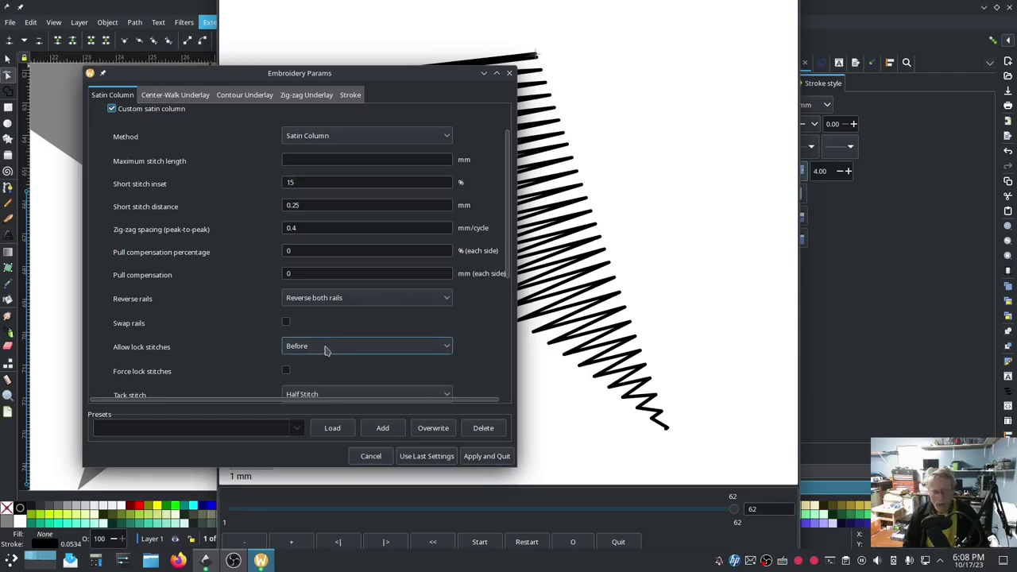
{"action": "left_click", "coordinate": [422, 347]}
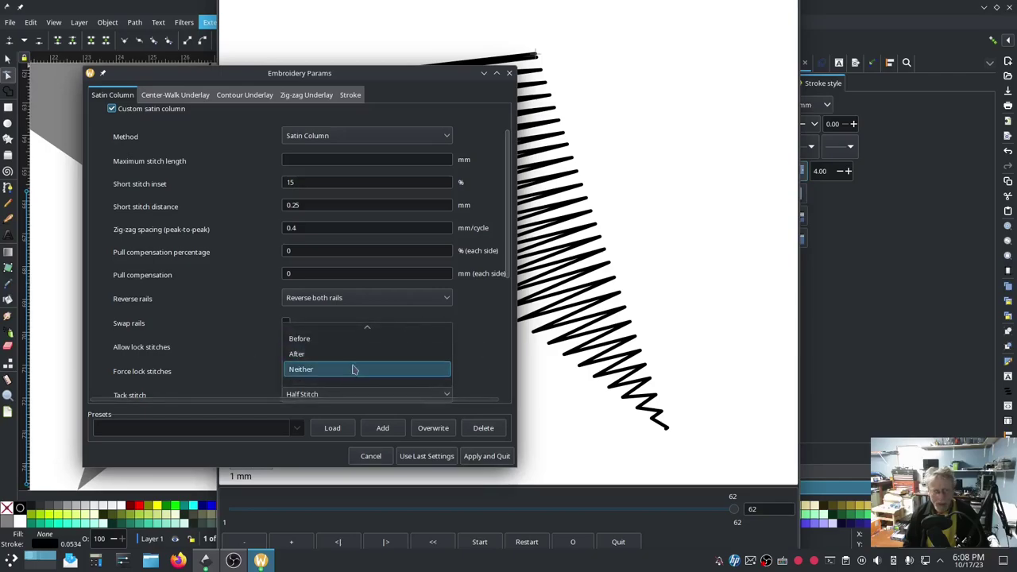
{"action": "left_click", "coordinate": [350, 368]}
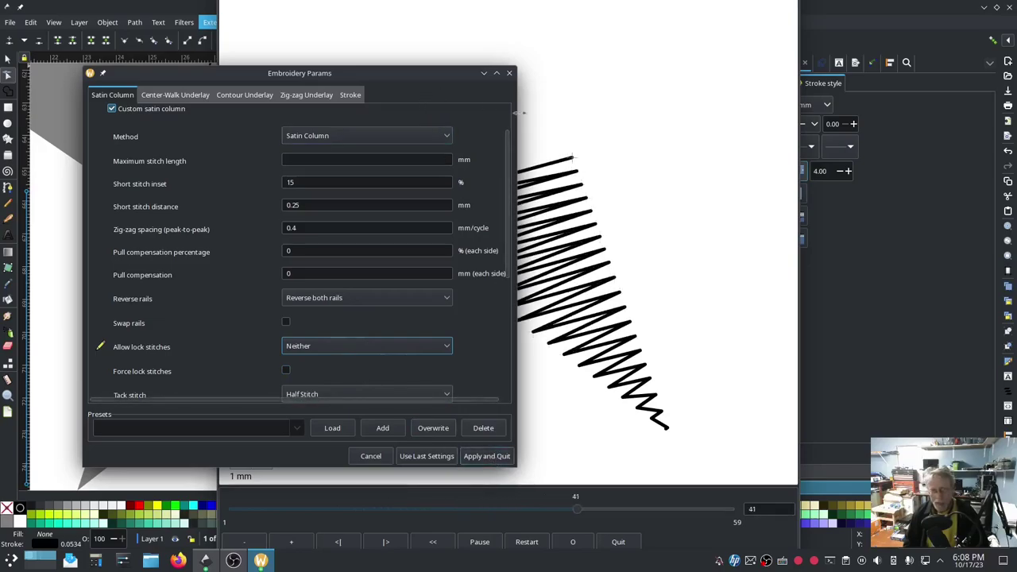
{"action": "left_click", "coordinate": [487, 455]}
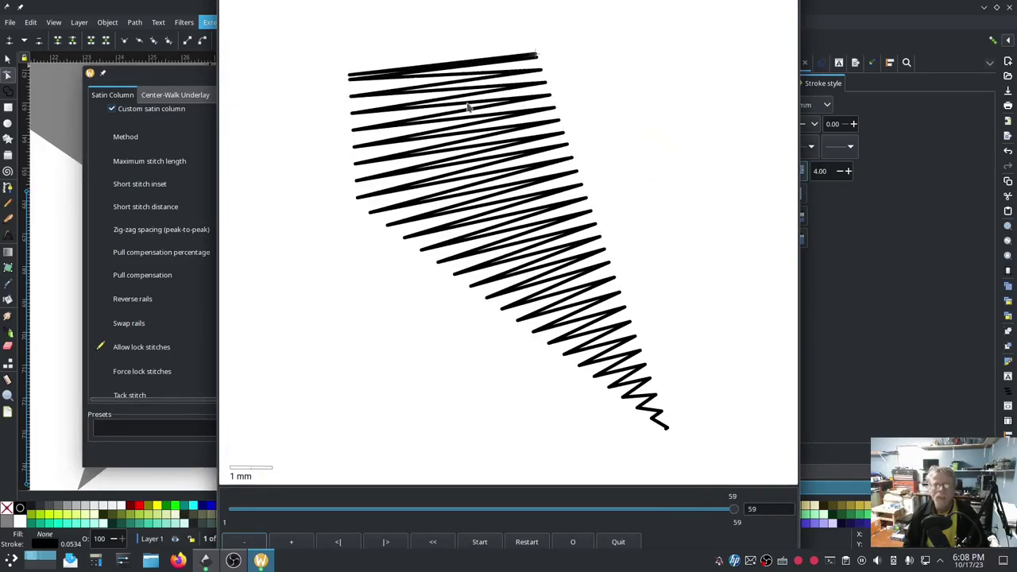
Enable Swap rails for the lower-right satin column and apply its parameters
{"action": "left_click", "coordinate": [197, 169]}
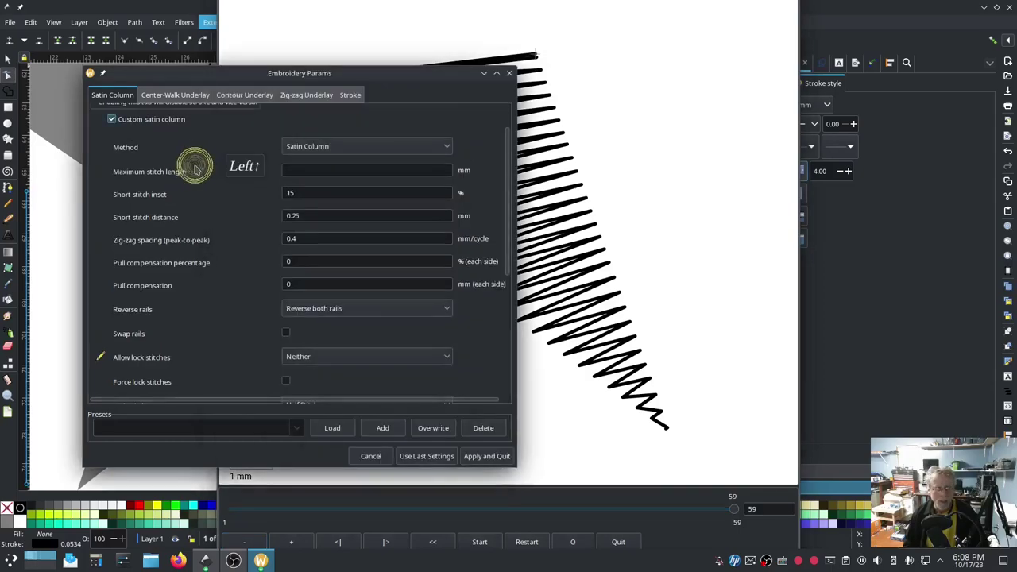
{"action": "scroll", "coordinate": [244, 321], "scroll_direction": "down", "scroll_amount": 2}
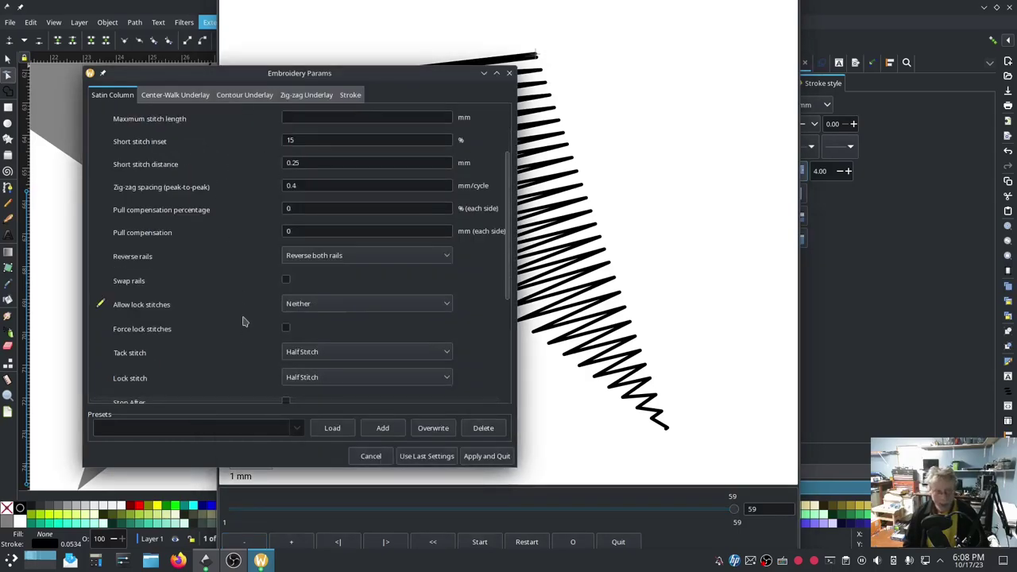
{"action": "left_click", "coordinate": [287, 281]}
{"action": "left_click", "coordinate": [733, 78]}
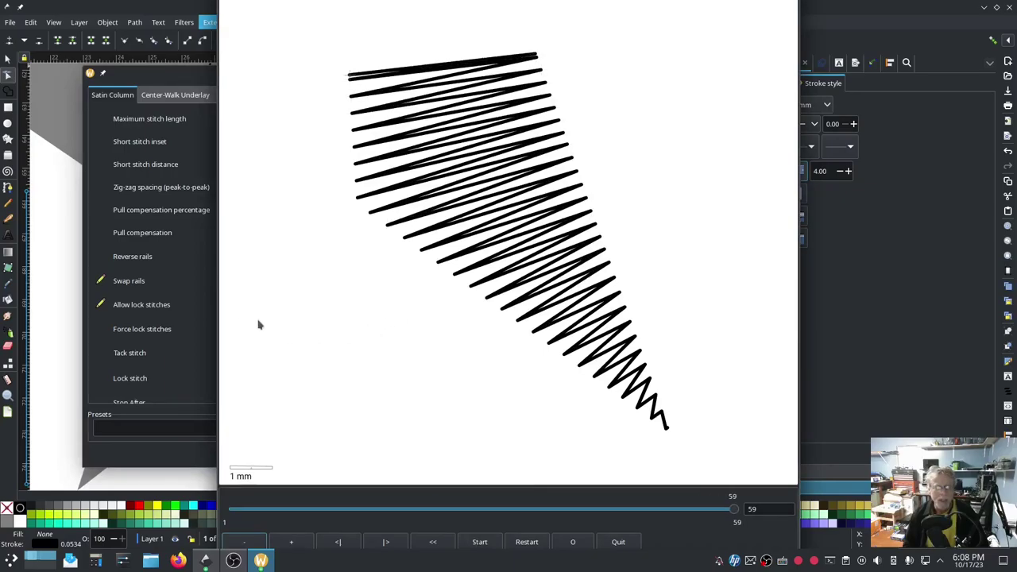
{"action": "left_click", "coordinate": [183, 268]}
{"action": "left_click", "coordinate": [480, 454]}
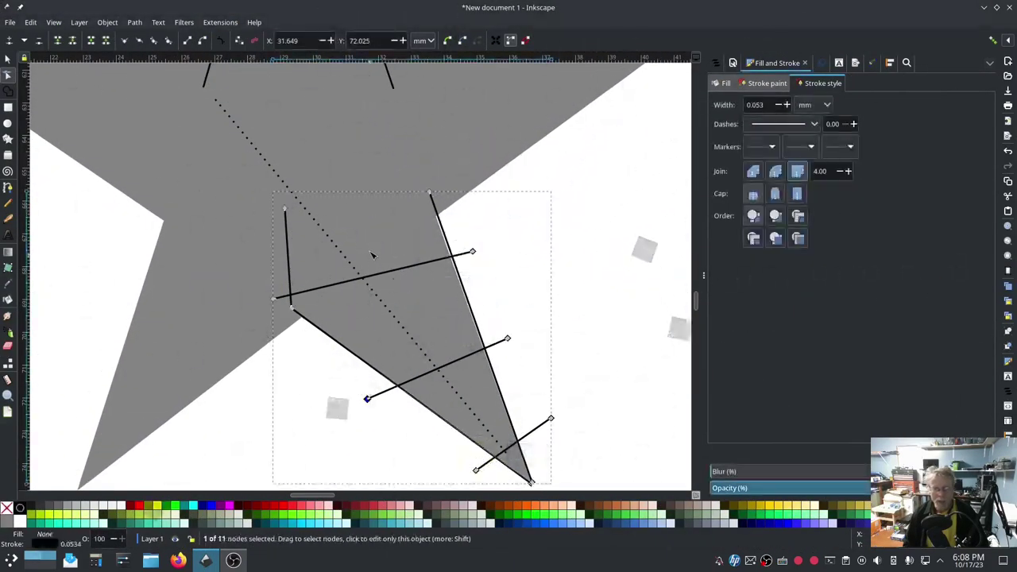
Draw a straight line from the column's inner rail end to the lower-left point's tip, spanning about 6 × 8 mm, with dotted dash pattern 1 3
{"action": "left_click", "coordinate": [7, 188]}
{"action": "left_click", "coordinate": [283, 219]}
{"action": "left_click", "coordinate": [88, 483]}
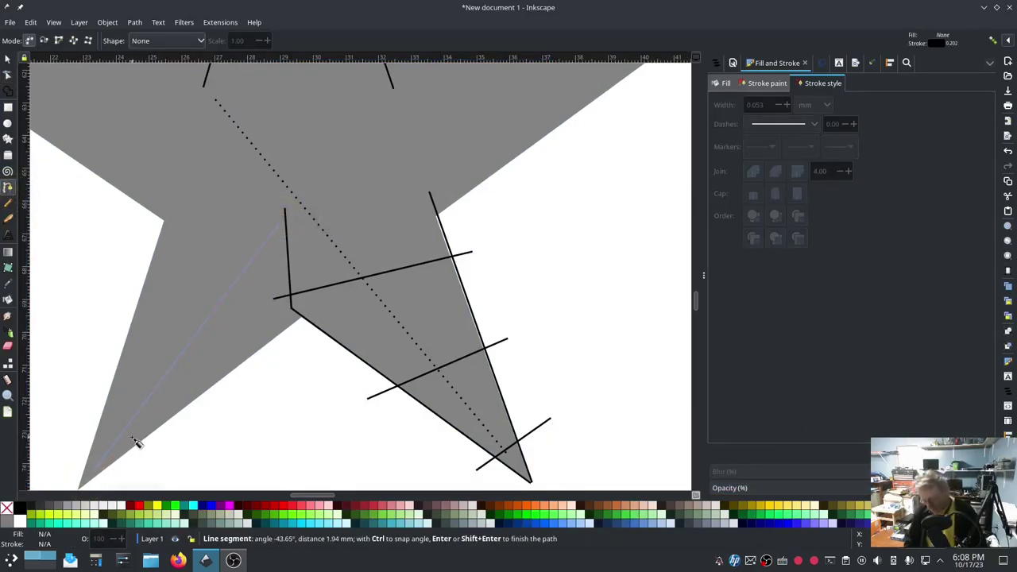
{"action": "key", "text": "Return"}
{"action": "left_click", "coordinate": [780, 124]}
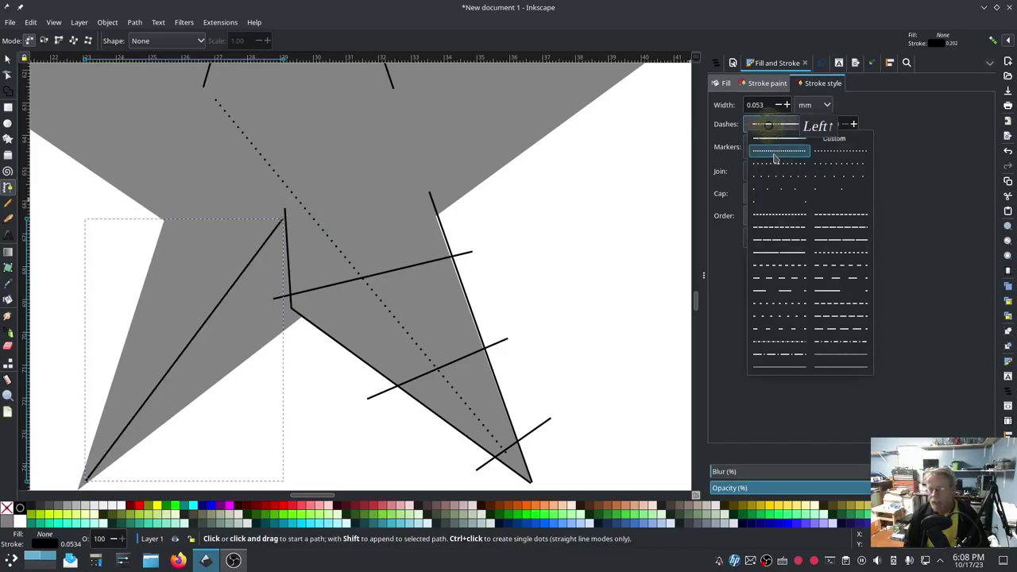
{"action": "left_click", "coordinate": [771, 159]}
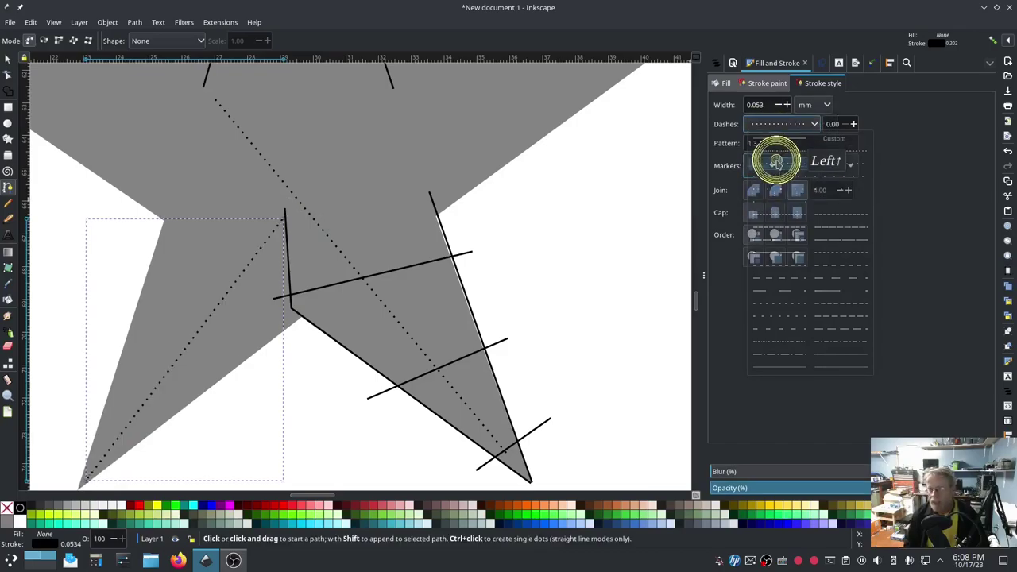
Set Allow lock stitches to Neither in the new dotted line's Ink/Stitch parameters and apply
{"action": "left_click", "coordinate": [219, 22]}
{"action": "mouse_move", "coordinate": [273, 163]}
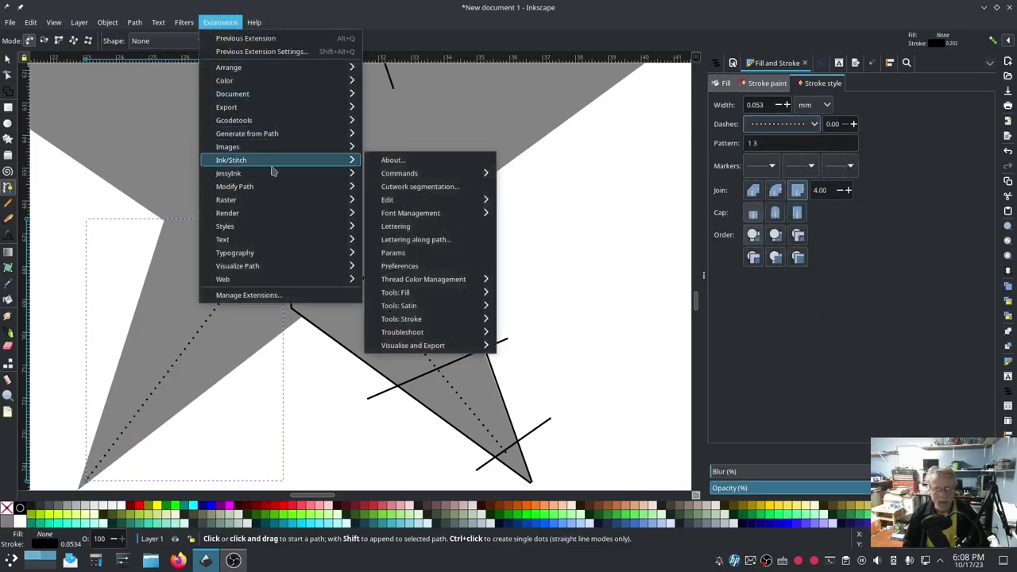
{"action": "left_click", "coordinate": [421, 252]}
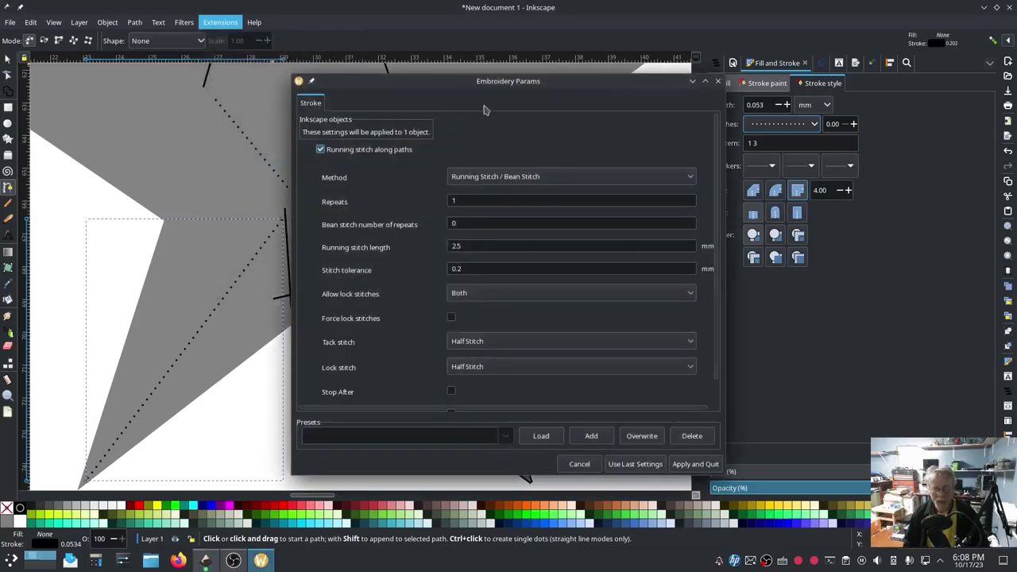
{"action": "left_click_drag", "start_coordinate": [481, 83], "coordinate": [262, 57]}
{"action": "left_click", "coordinate": [170, 284]}
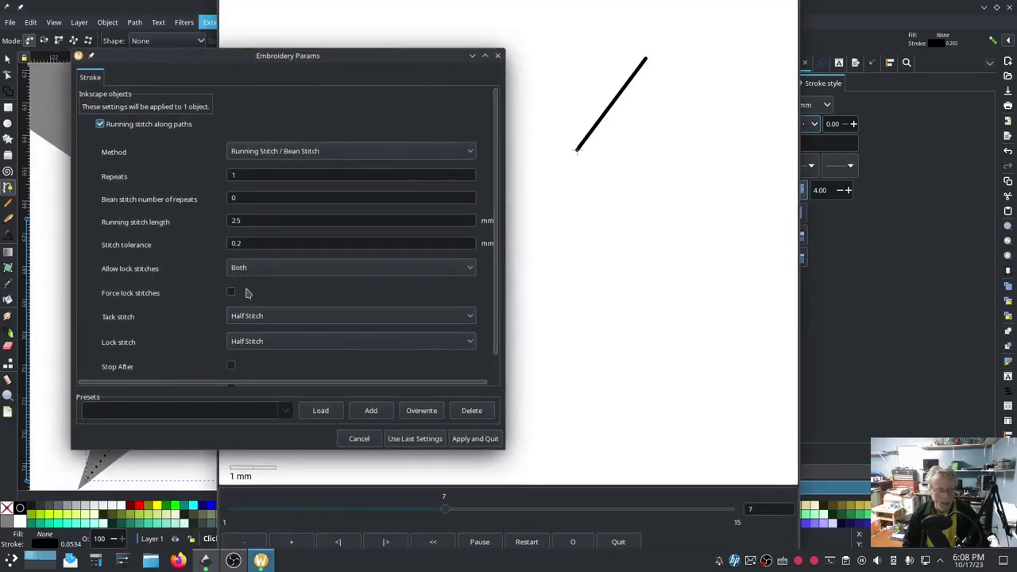
{"action": "left_click", "coordinate": [270, 268]}
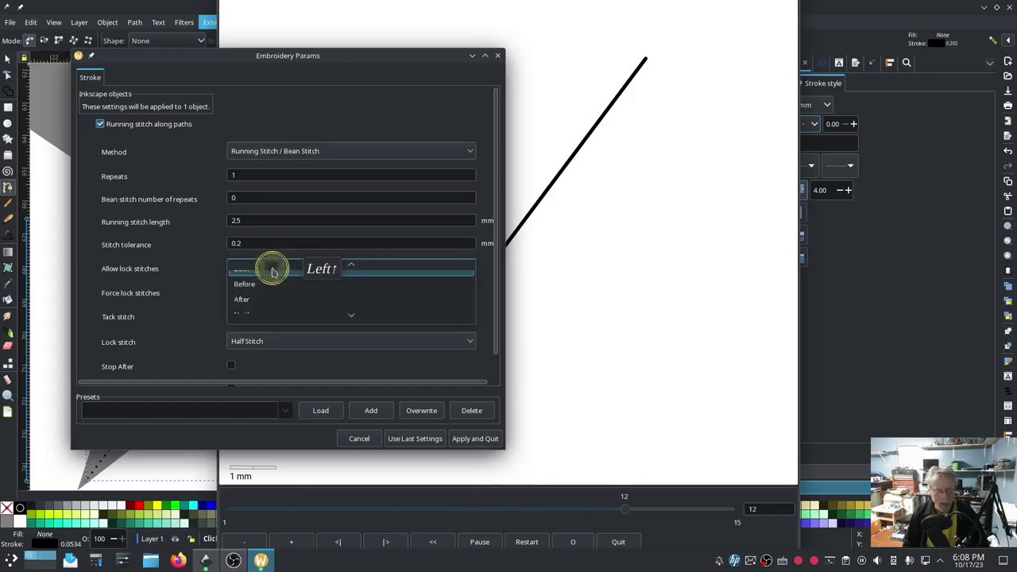
{"action": "left_click", "coordinate": [259, 315]}
{"action": "left_click", "coordinate": [475, 439]}
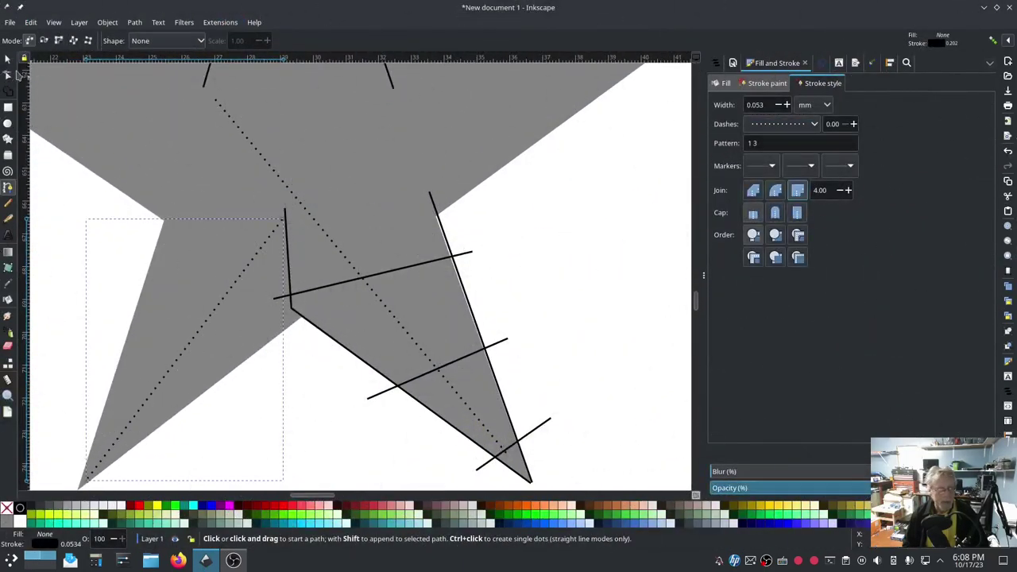
Check the rail and lock-stitch settings in the lower-right satin column's Ink/Stitch parameters, then cancel without changes
{"action": "left_click", "coordinate": [6, 60]}
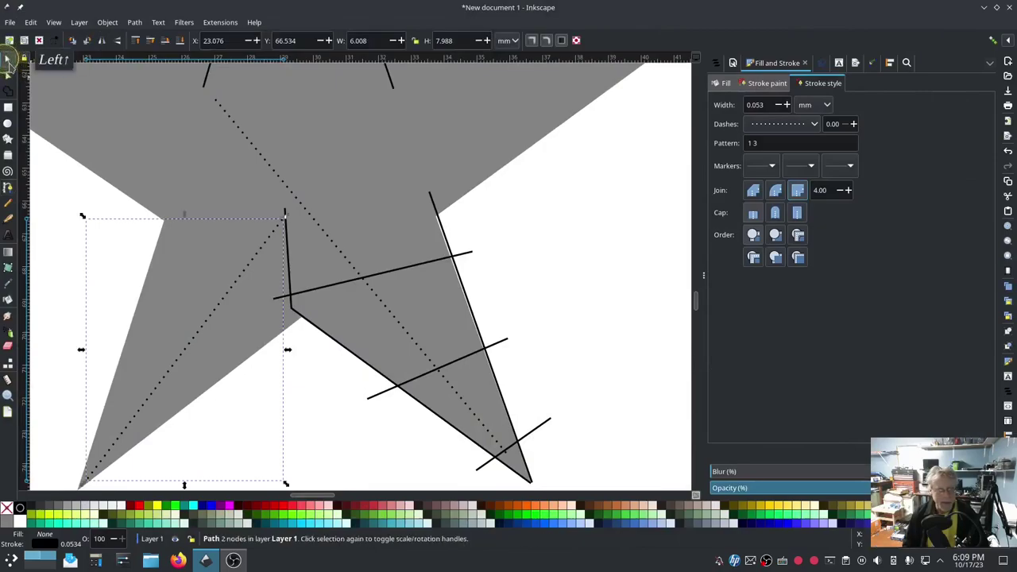
{"action": "left_click", "coordinate": [389, 384]}
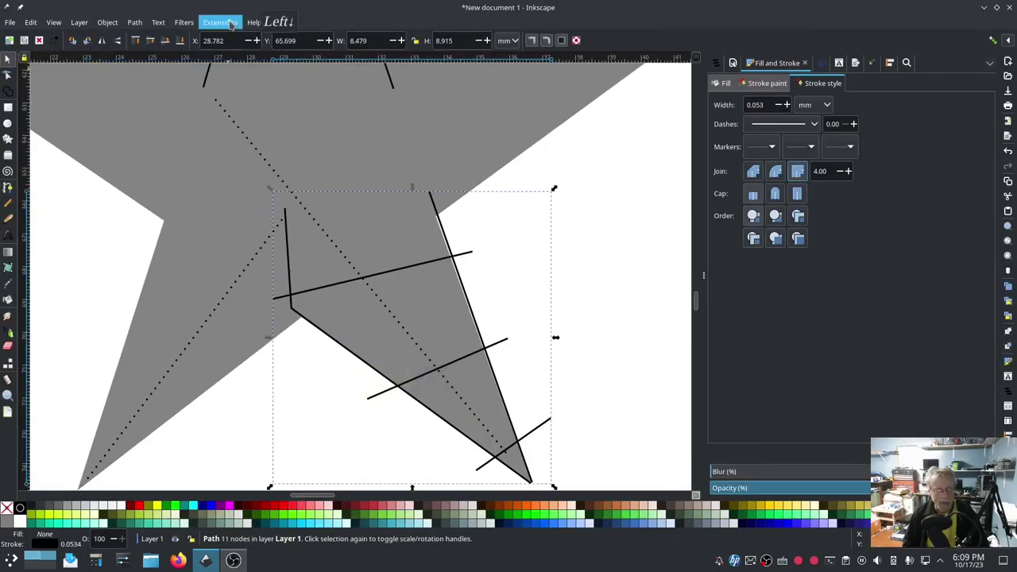
{"action": "left_click", "coordinate": [221, 23]}
{"action": "mouse_move", "coordinate": [286, 158]}
{"action": "left_click", "coordinate": [398, 256]}
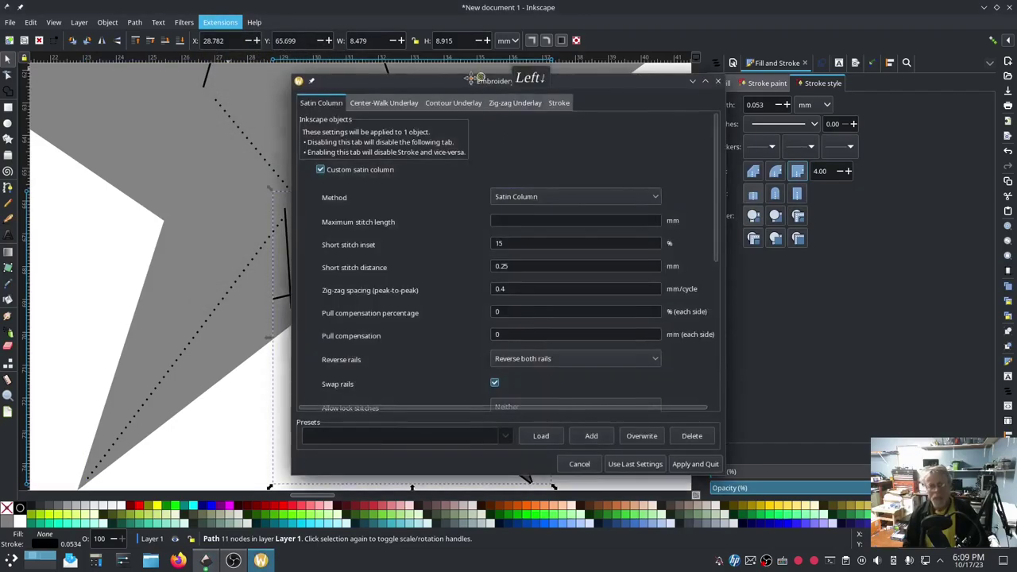
{"action": "left_click_drag", "start_coordinate": [481, 77], "coordinate": [278, 40]}
{"action": "left_click", "coordinate": [159, 291]}
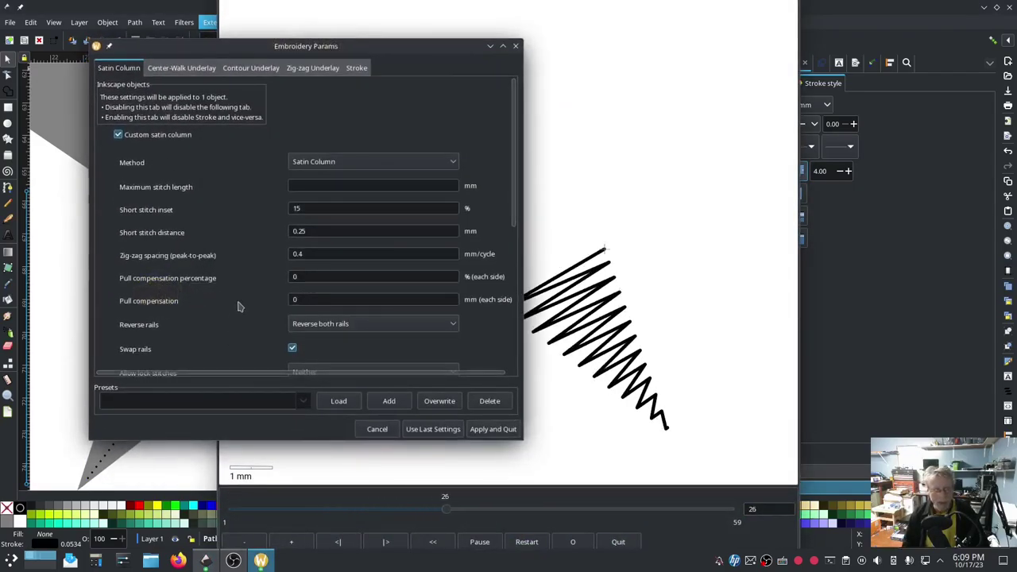
{"action": "scroll", "coordinate": [236, 309], "scroll_direction": "down", "scroll_amount": 1}
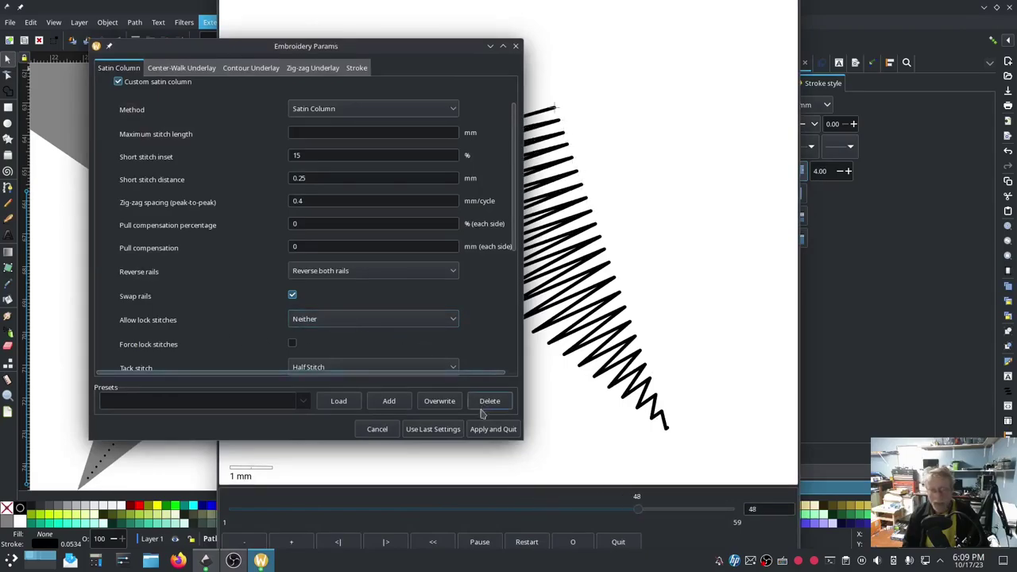
{"action": "left_click", "coordinate": [387, 429]}
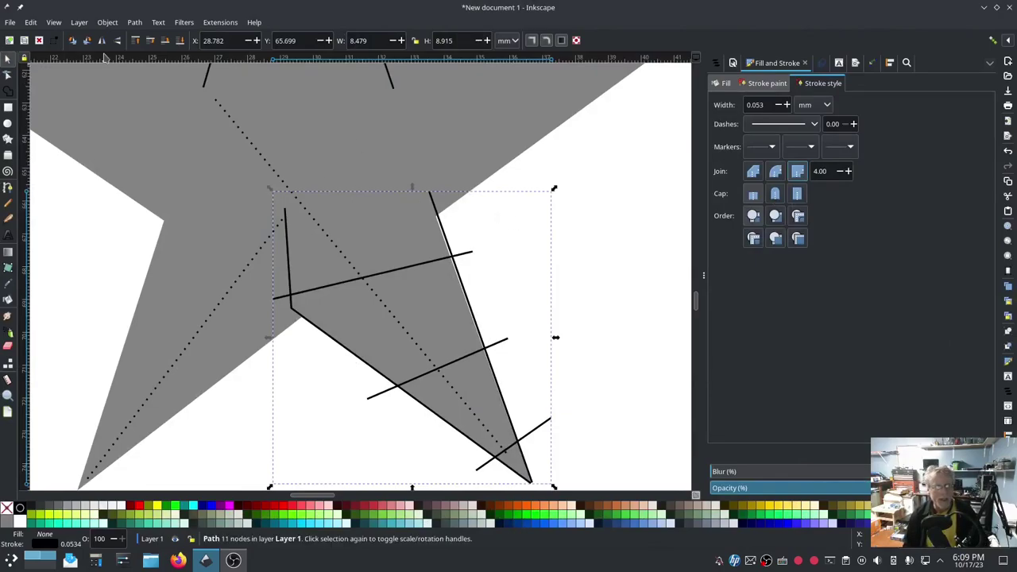
Duplicate the lower-right satin column, flip the copy horizontally and move it over the star's lower-left point
{"action": "left_click", "coordinate": [101, 42]}
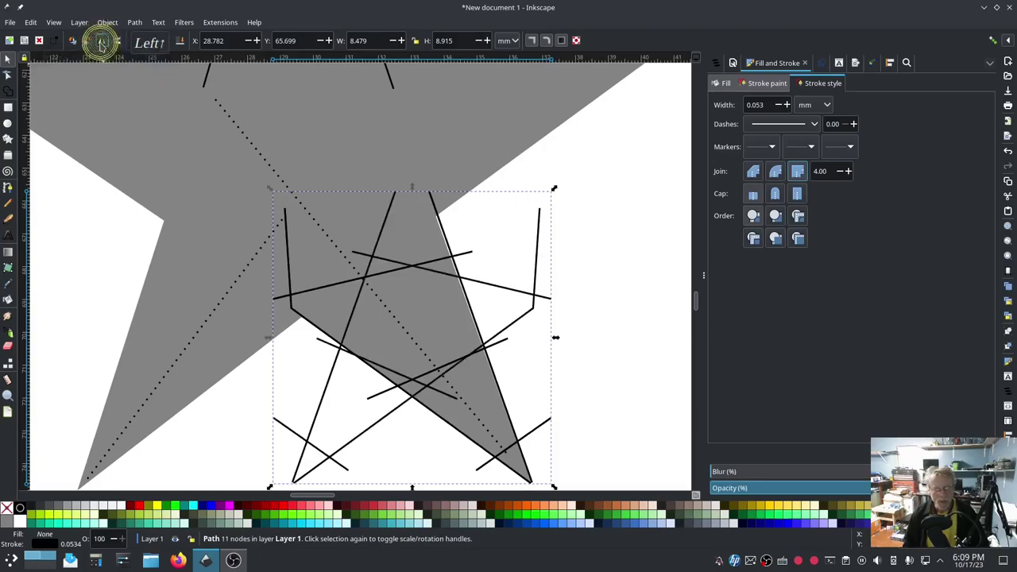
{"action": "left_click_drag", "start_coordinate": [331, 386], "coordinate": [114, 386]}
{"action": "middle_click", "coordinate": [75, 391]}
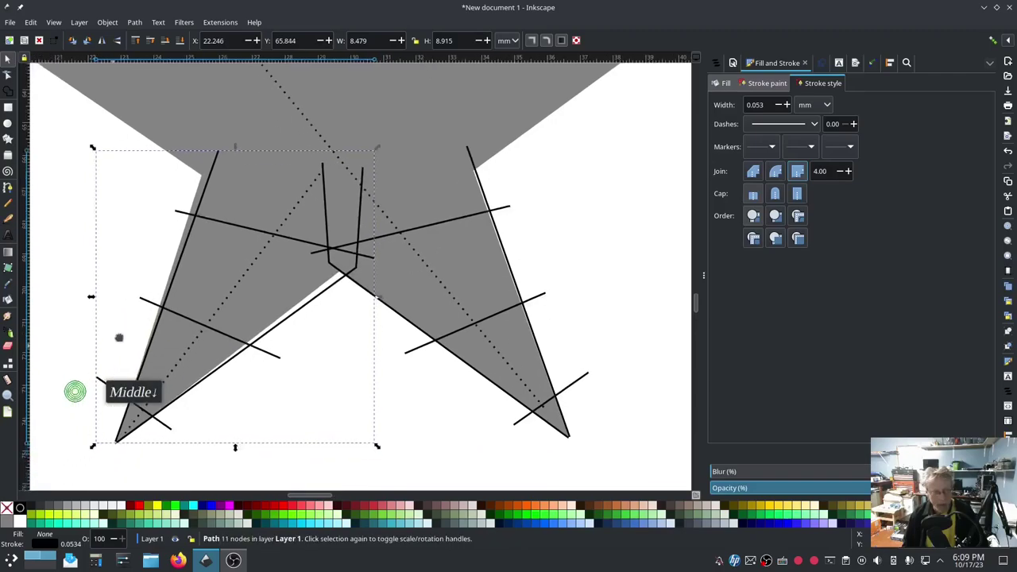
Rotate the flipped column slightly and nudge it up and outward to line up with the lower-left point's edges
{"action": "left_click", "coordinate": [187, 315]}
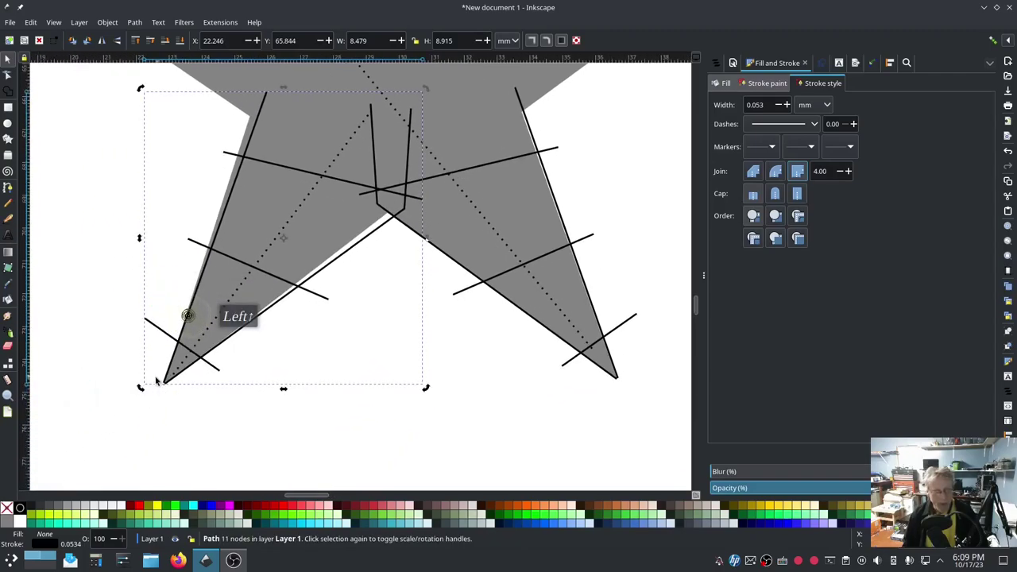
{"action": "left_click_drag", "start_coordinate": [141, 387], "coordinate": [141, 389]}
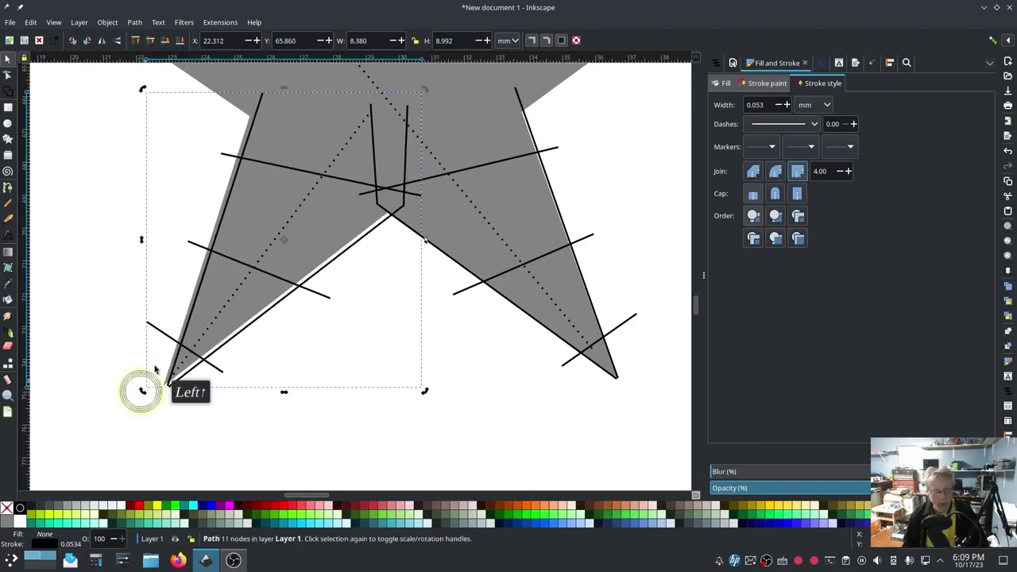
{"action": "left_click_drag", "start_coordinate": [189, 319], "coordinate": [183, 316]}
{"action": "left_click", "coordinate": [191, 324]}
Check the flipped column's Ink/Stitch settings for Swap rails and Allow lock stitches, and close them by applying
{"action": "scroll", "coordinate": [514, 352], "scroll_direction": "up", "scroll_amount": 5}
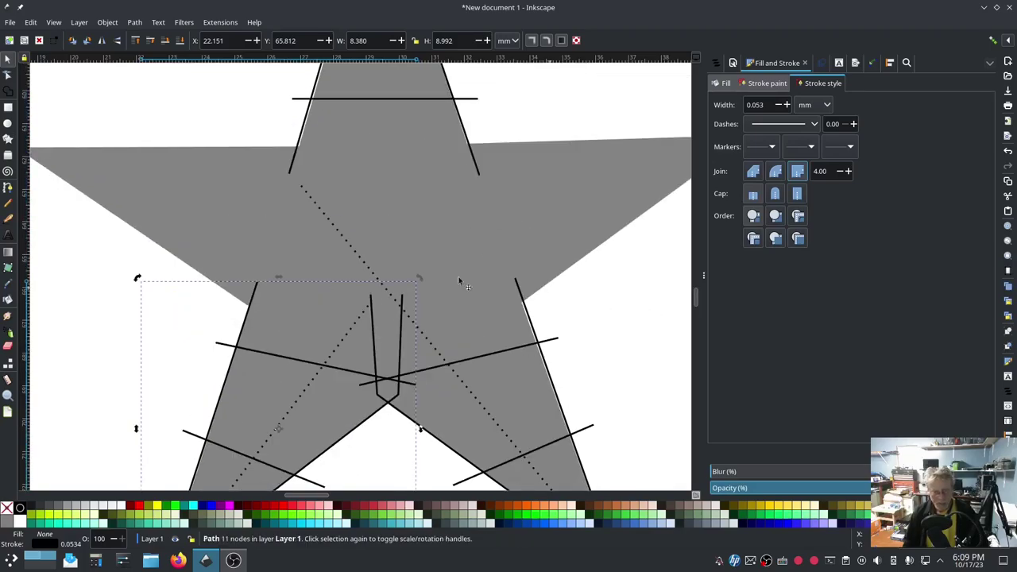
{"action": "left_click", "coordinate": [225, 24]}
{"action": "mouse_move", "coordinate": [238, 160]}
{"action": "left_click", "coordinate": [409, 253]}
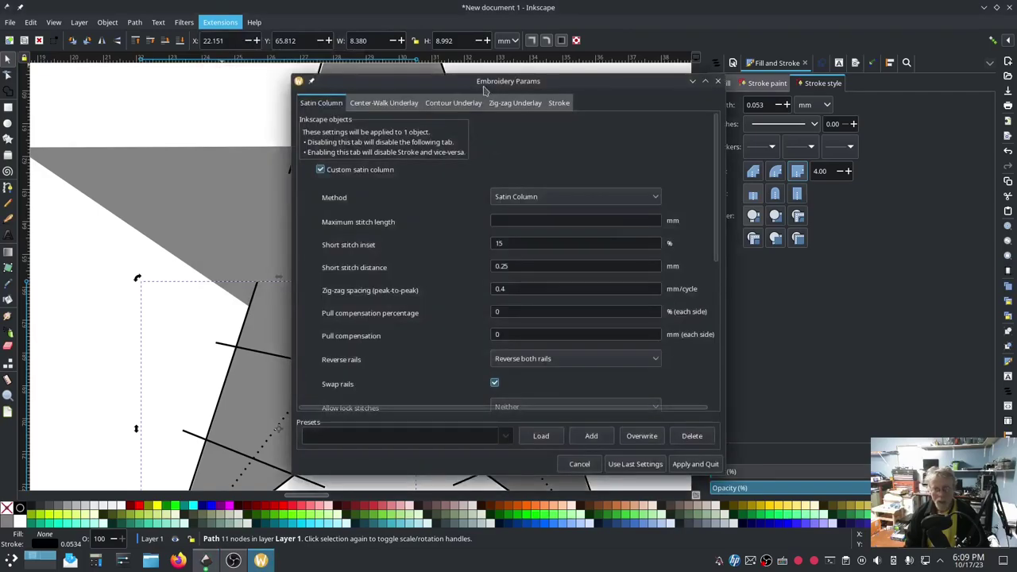
{"action": "left_click_drag", "start_coordinate": [485, 89], "coordinate": [242, 65]}
{"action": "left_click", "coordinate": [182, 325]}
{"action": "scroll", "coordinate": [245, 284], "scroll_direction": "down", "scroll_amount": 3}
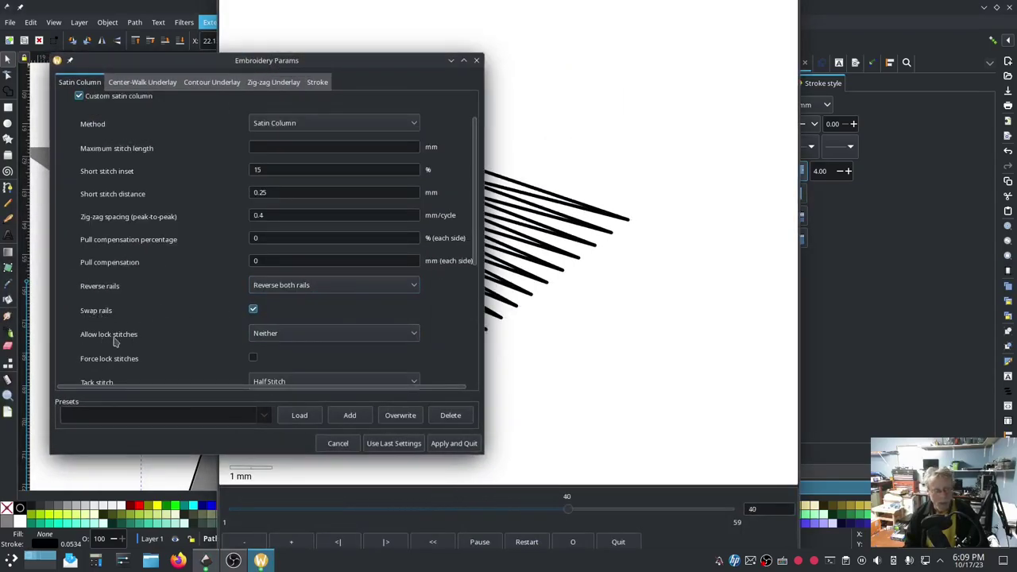
{"action": "left_click", "coordinate": [458, 443]}
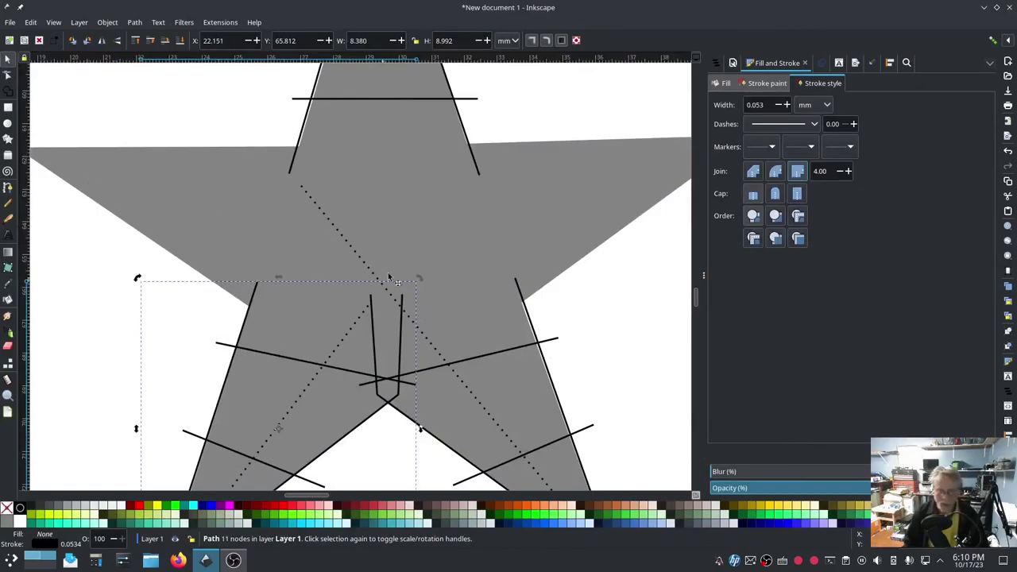
Draw a straight line on Layer 1 from the star's centre to just inside its left point's tip
{"action": "left_click", "coordinate": [7, 188]}
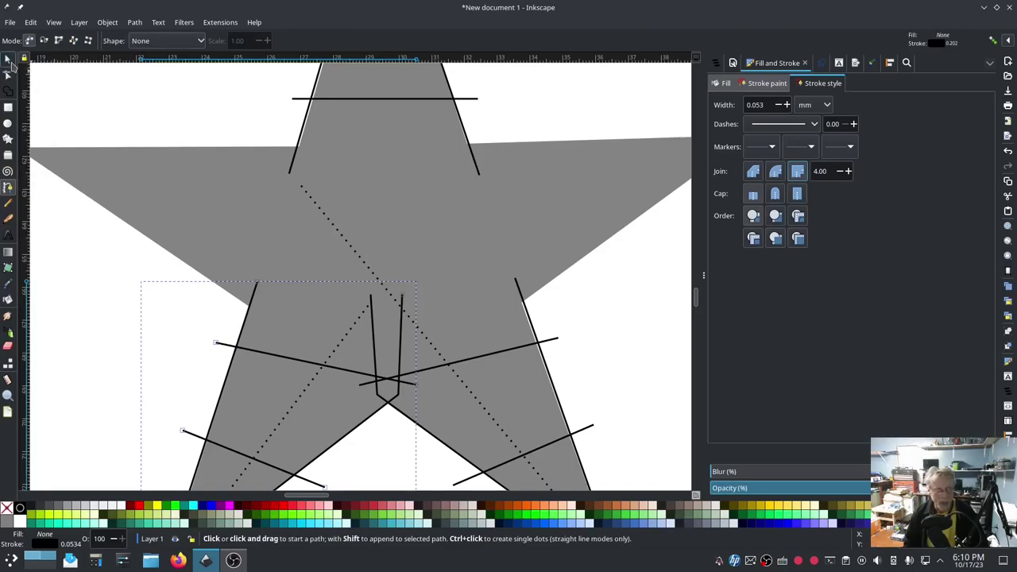
{"action": "left_click", "coordinate": [724, 62]}
{"action": "left_click", "coordinate": [754, 95]}
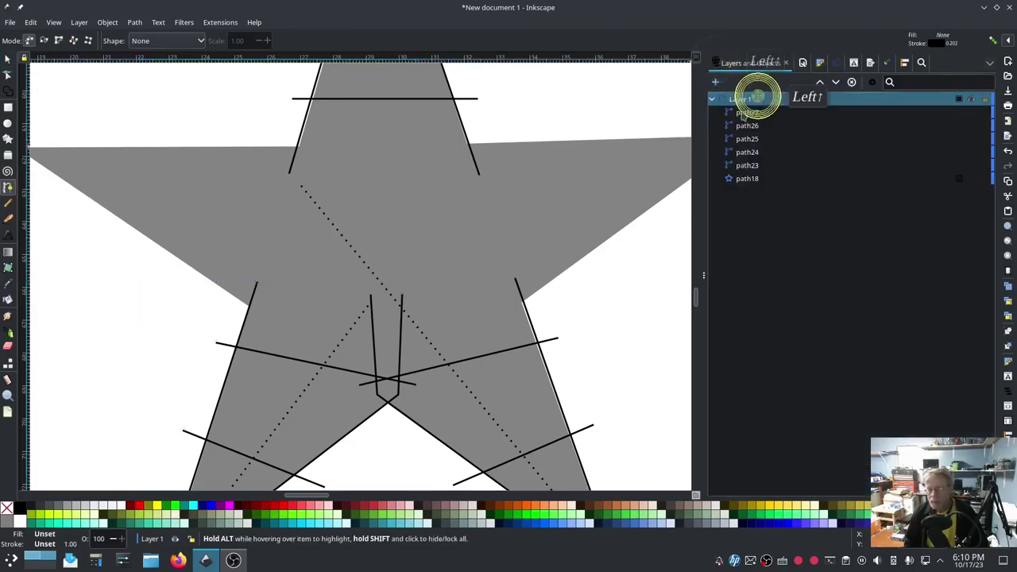
{"action": "left_click", "coordinate": [8, 188]}
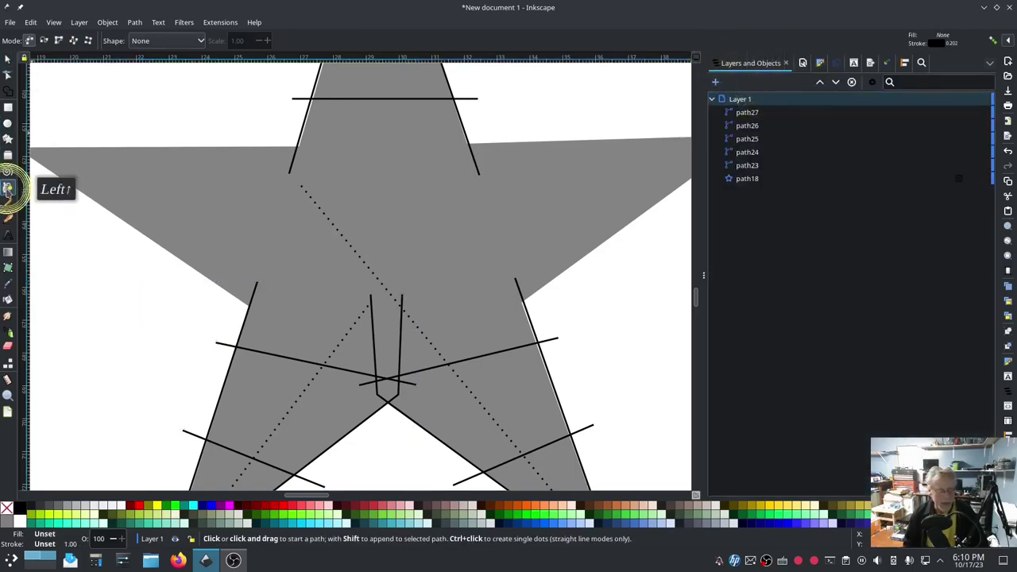
{"action": "left_click", "coordinate": [402, 293]}
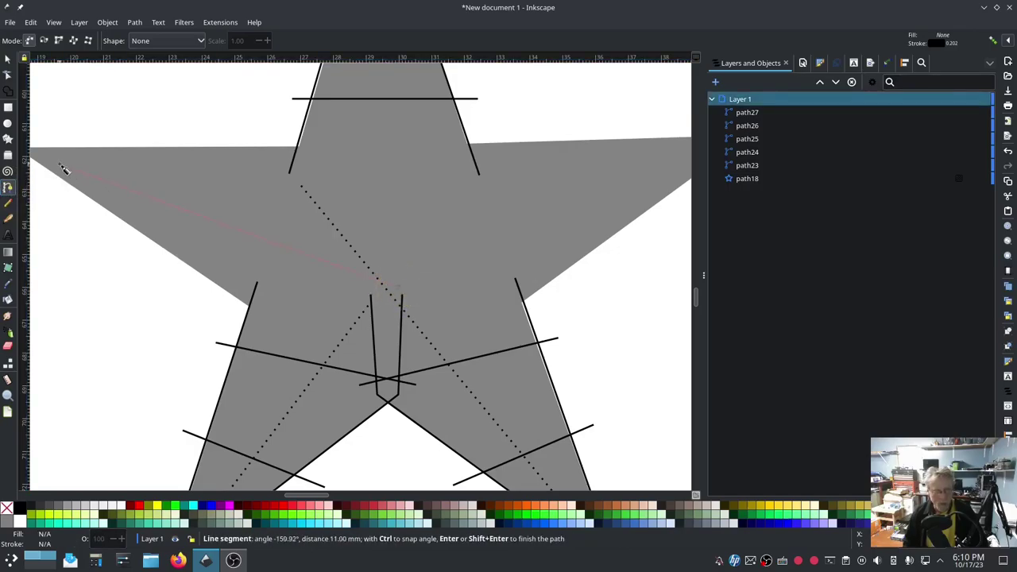
{"action": "left_click_drag", "start_coordinate": [59, 165], "coordinate": [127, 183]}
{"action": "left_click", "coordinate": [111, 174]}
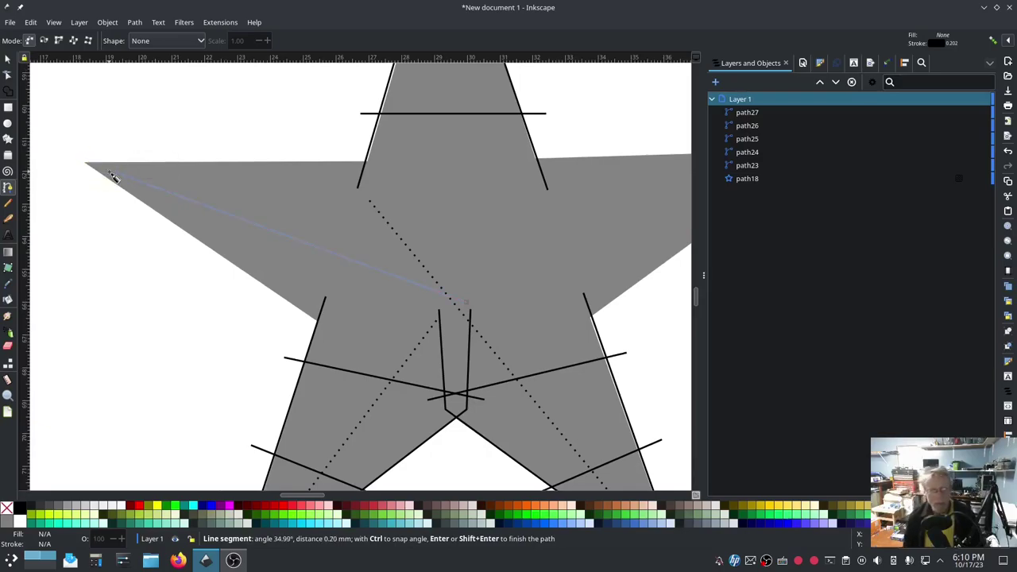
{"action": "right_click", "coordinate": [114, 178]}
Give the new centre-to-left-tip line a dotted stroke with the 1 1 dash pattern
{"action": "left_click", "coordinate": [835, 67]}
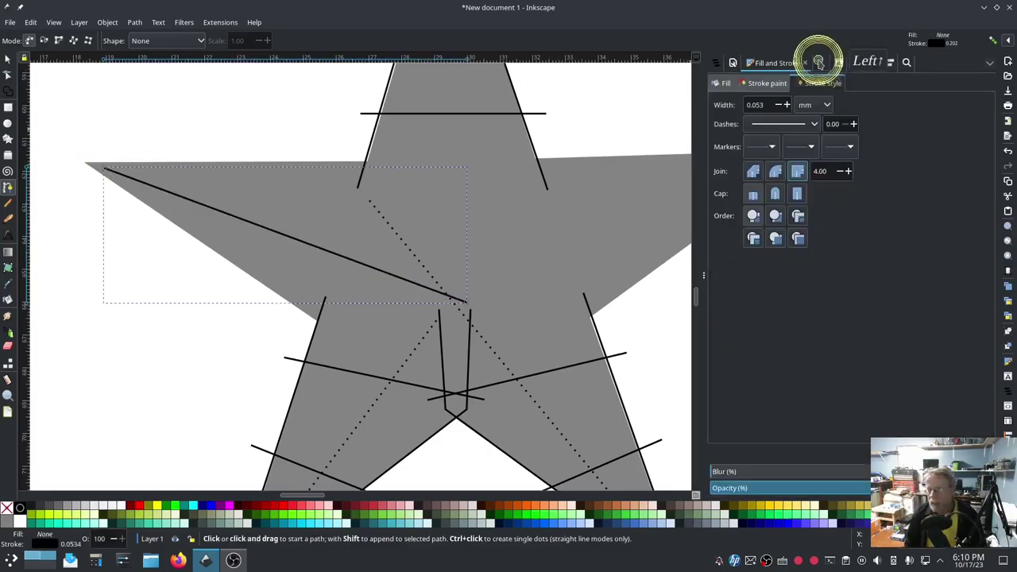
{"action": "left_click", "coordinate": [823, 83]}
{"action": "left_click", "coordinate": [813, 124]}
{"action": "left_click", "coordinate": [799, 153]}
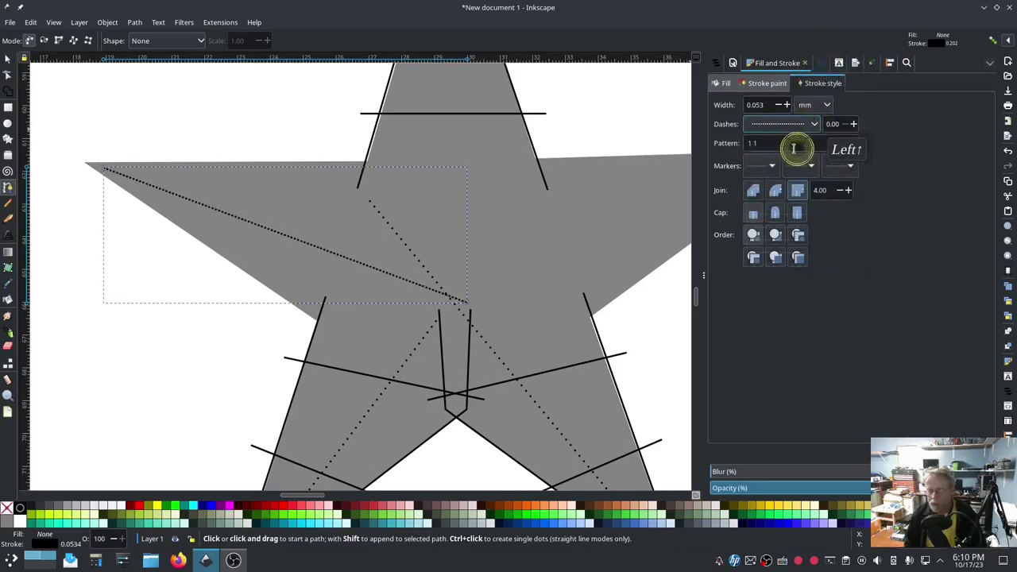
Set Allow lock stitches to Neither in the dotted line's Ink/Stitch parameters and apply
{"action": "left_click", "coordinate": [213, 23]}
{"action": "mouse_move", "coordinate": [307, 159]}
{"action": "left_click", "coordinate": [382, 252]}
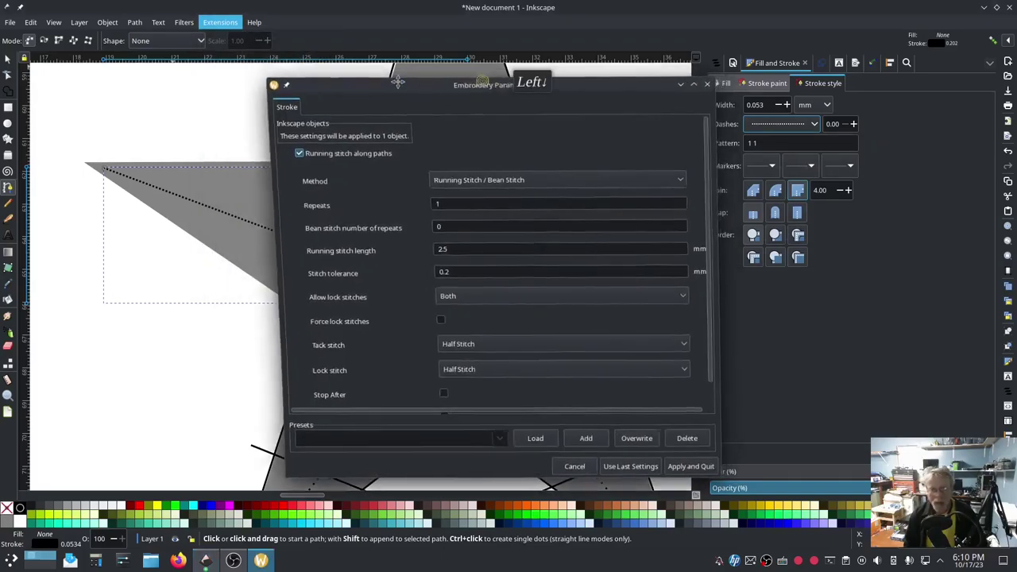
{"action": "left_click_drag", "start_coordinate": [483, 79], "coordinate": [263, 58]}
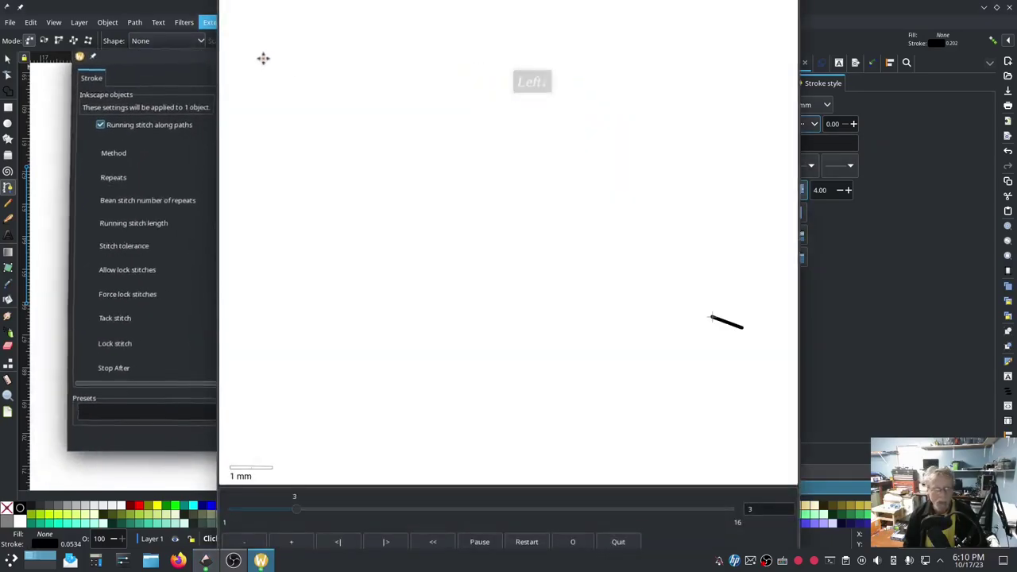
{"action": "left_click", "coordinate": [182, 220]}
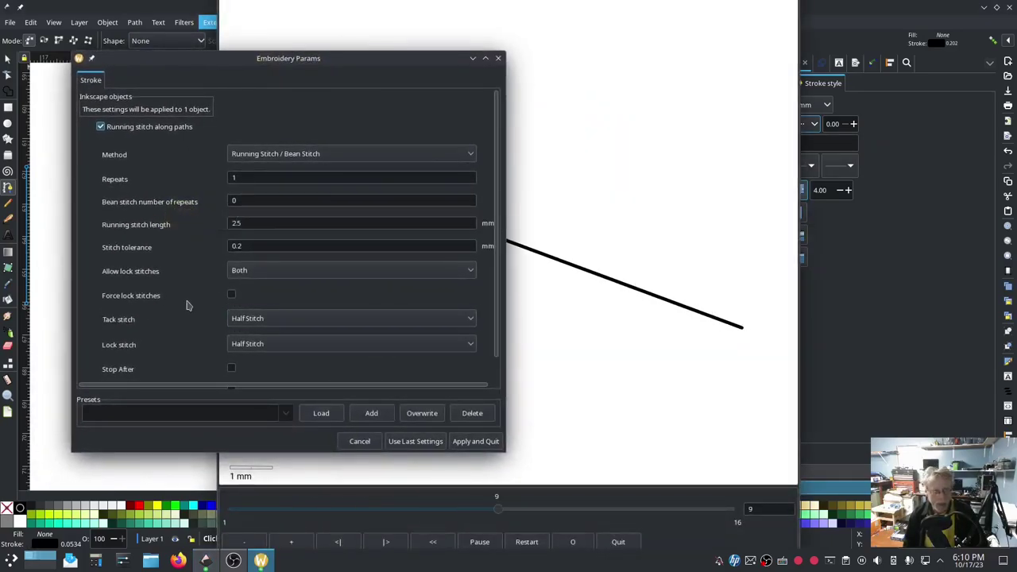
{"action": "scroll", "coordinate": [191, 306], "scroll_direction": "down", "scroll_amount": 1}
{"action": "left_click", "coordinate": [265, 239]}
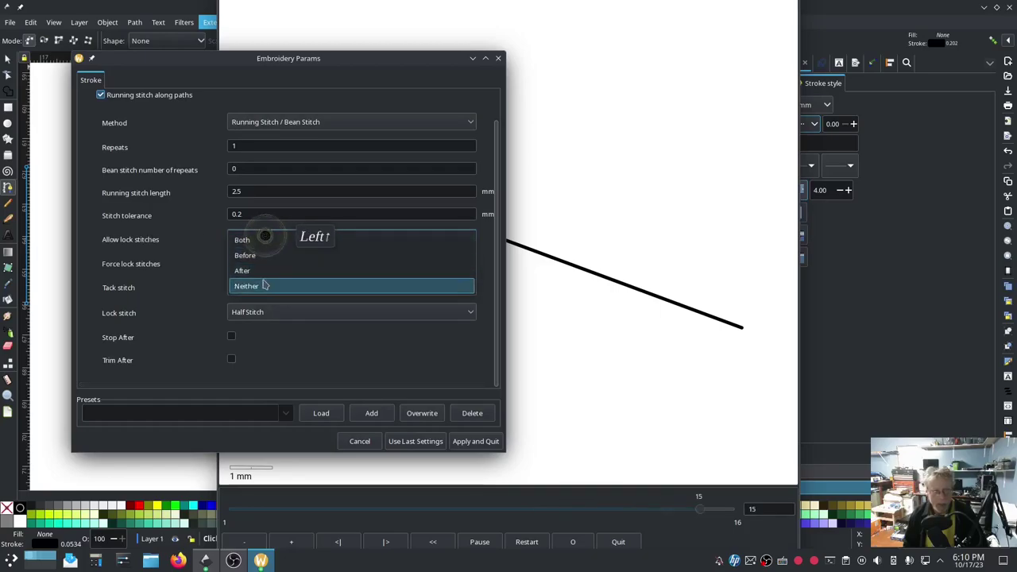
{"action": "left_click", "coordinate": [264, 284]}
{"action": "left_click", "coordinate": [473, 442]}
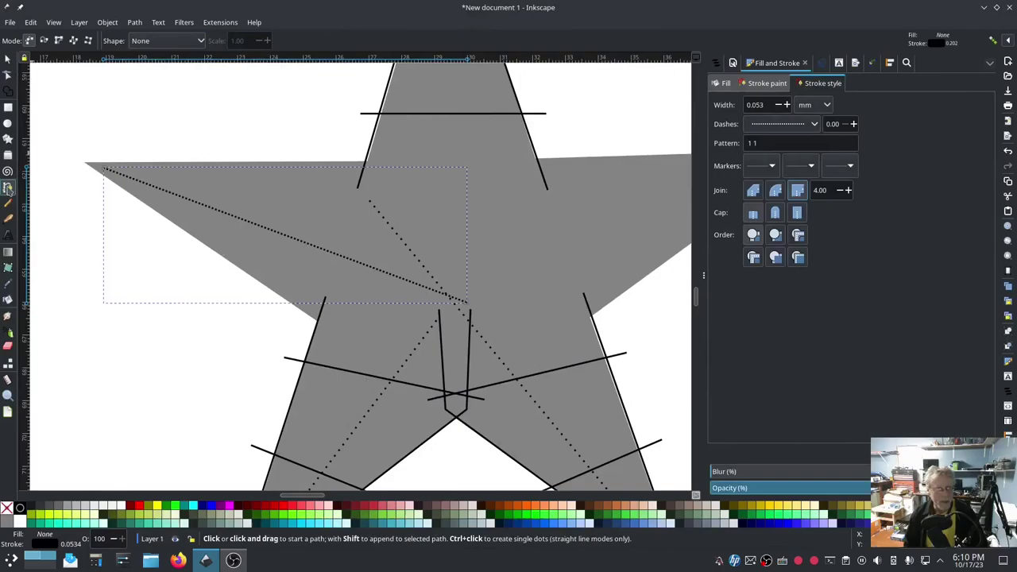
{"action": "left_click", "coordinate": [88, 165]}
{"action": "scroll", "coordinate": [574, 148], "scroll_direction": "right", "scroll_amount": 5}
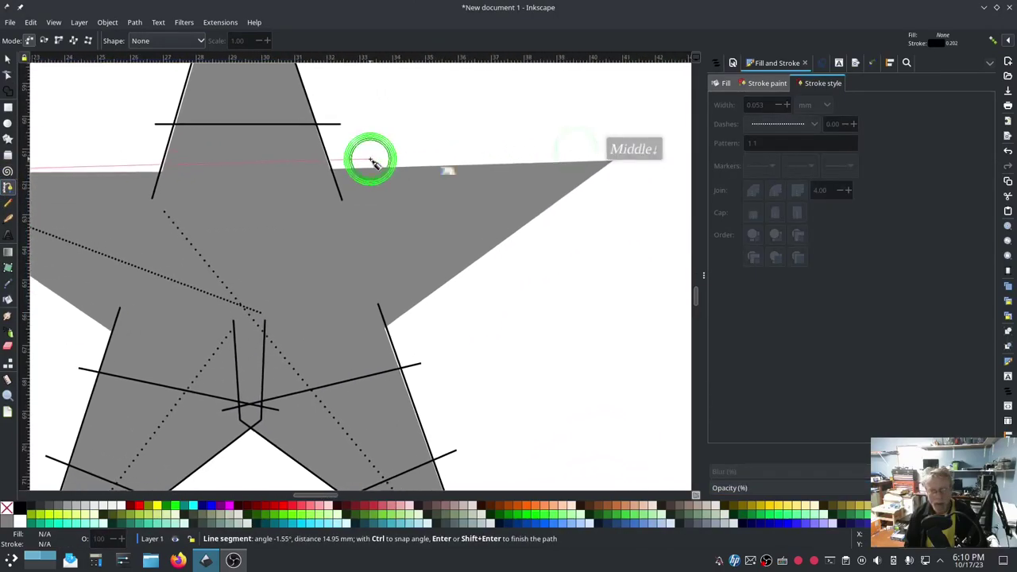
{"action": "left_click", "coordinate": [609, 161]}
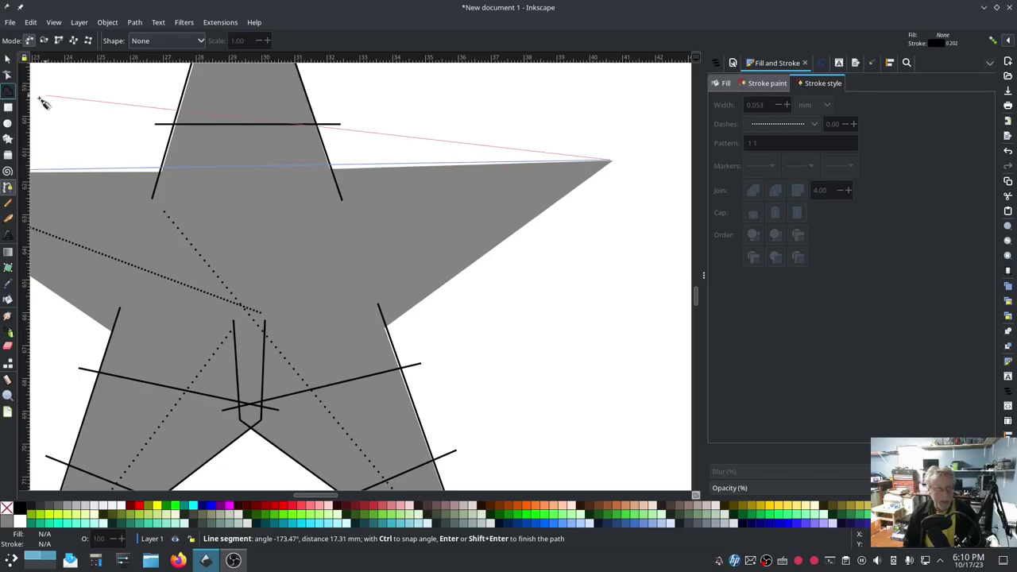
{"action": "key", "text": "Return"}
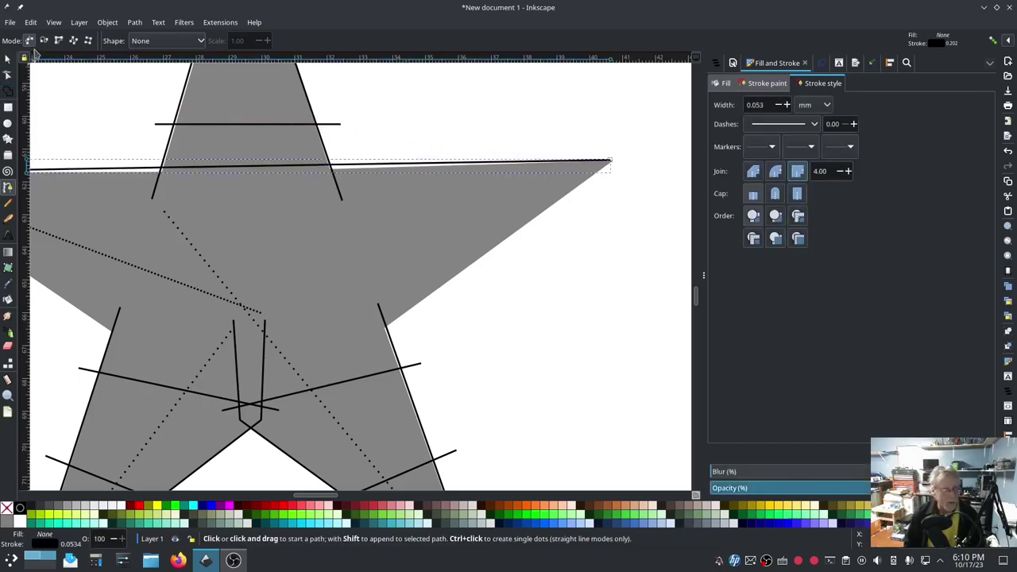
{"action": "left_click", "coordinate": [8, 75]}
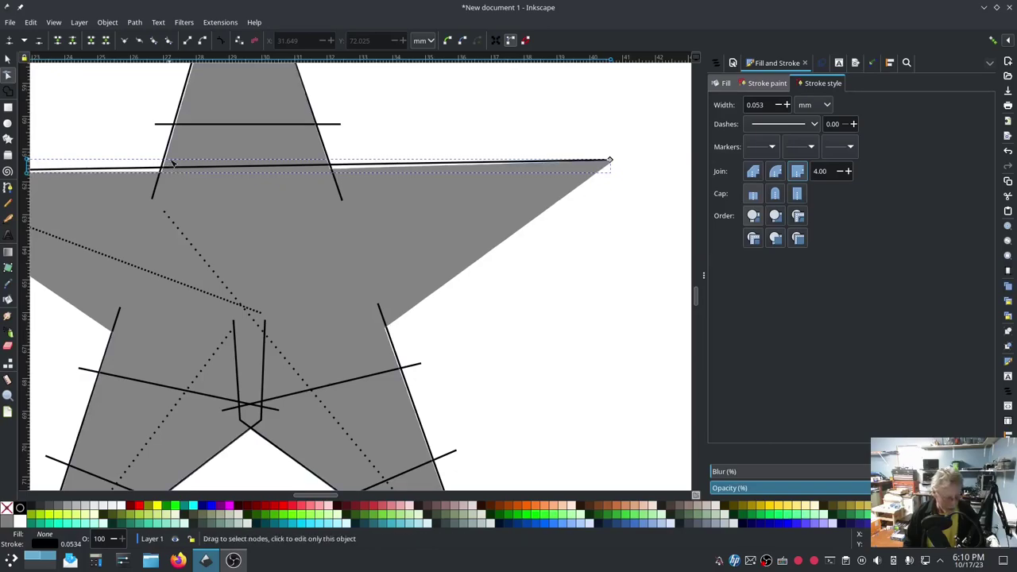
{"action": "middle_click", "coordinate": [169, 163]}
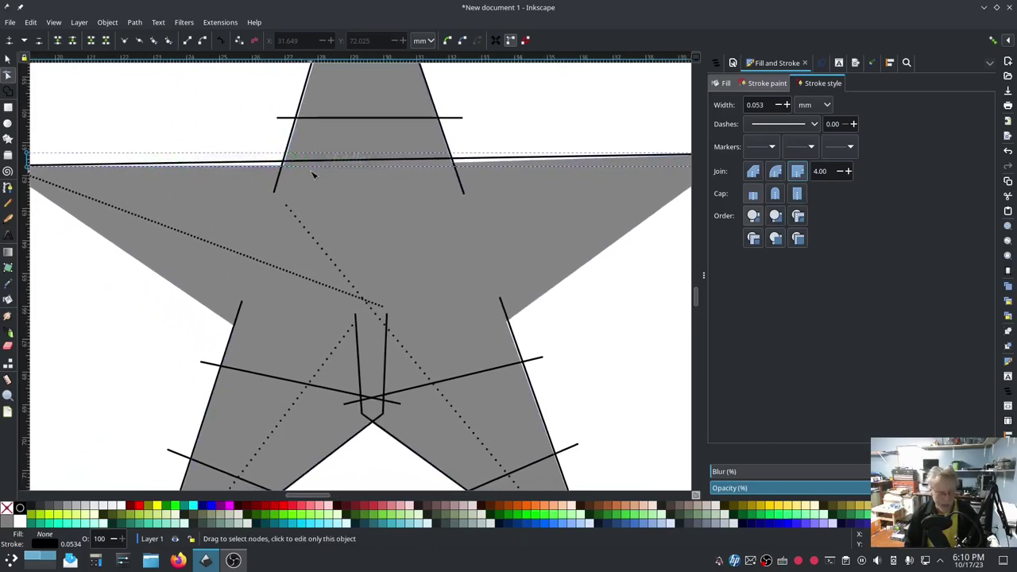
{"action": "key", "text": "Delete"}
Draw the upper rail from the left tip through the star's two upper inner corners to the right tip
{"action": "middle_click", "coordinate": [196, 156]}
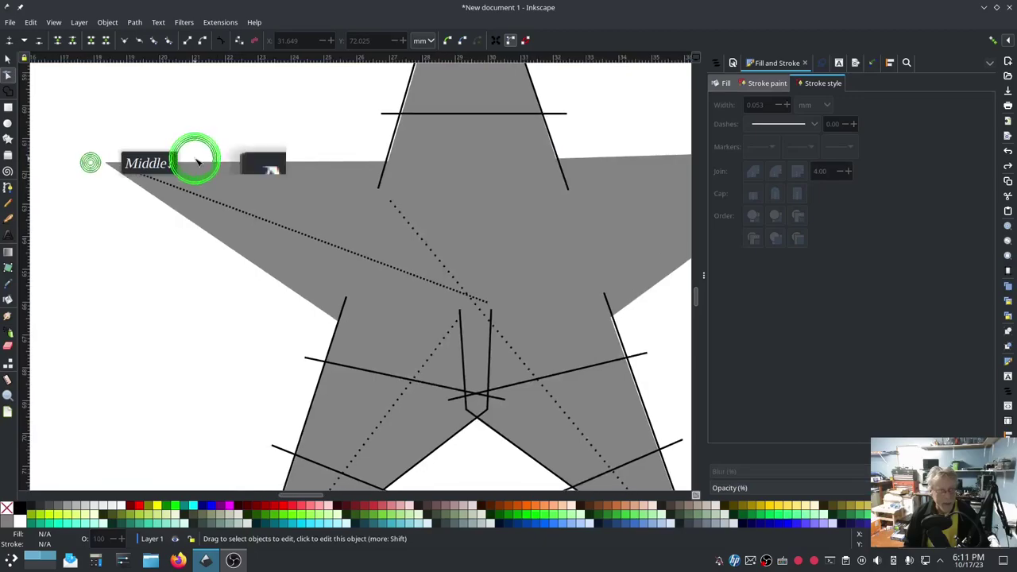
{"action": "left_click", "coordinate": [8, 188]}
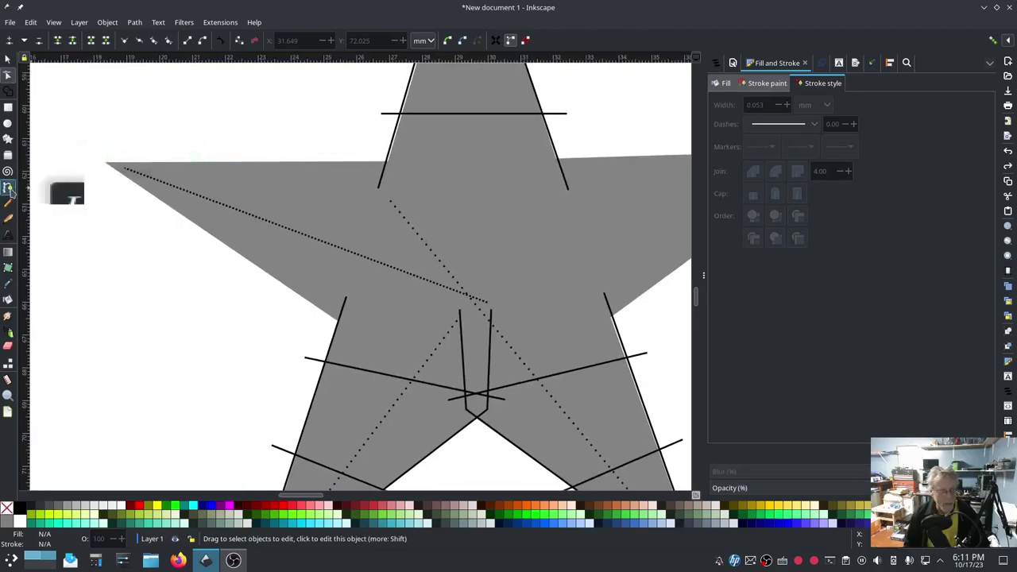
{"action": "left_click", "coordinate": [106, 161]}
{"action": "left_click", "coordinate": [389, 162]}
{"action": "left_click", "coordinate": [564, 164]}
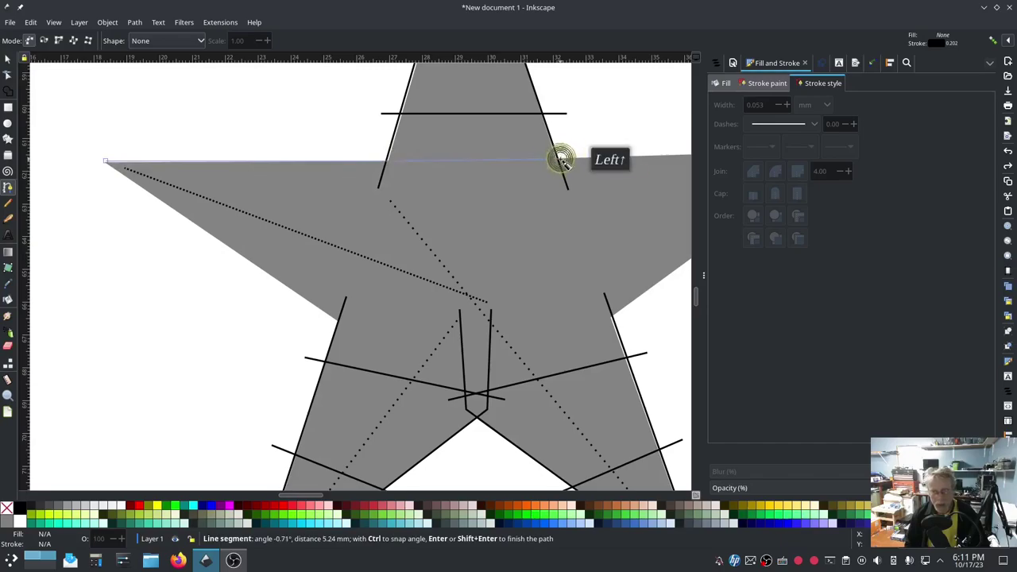
{"action": "middle_click", "coordinate": [561, 159]}
{"action": "left_click", "coordinate": [608, 163]}
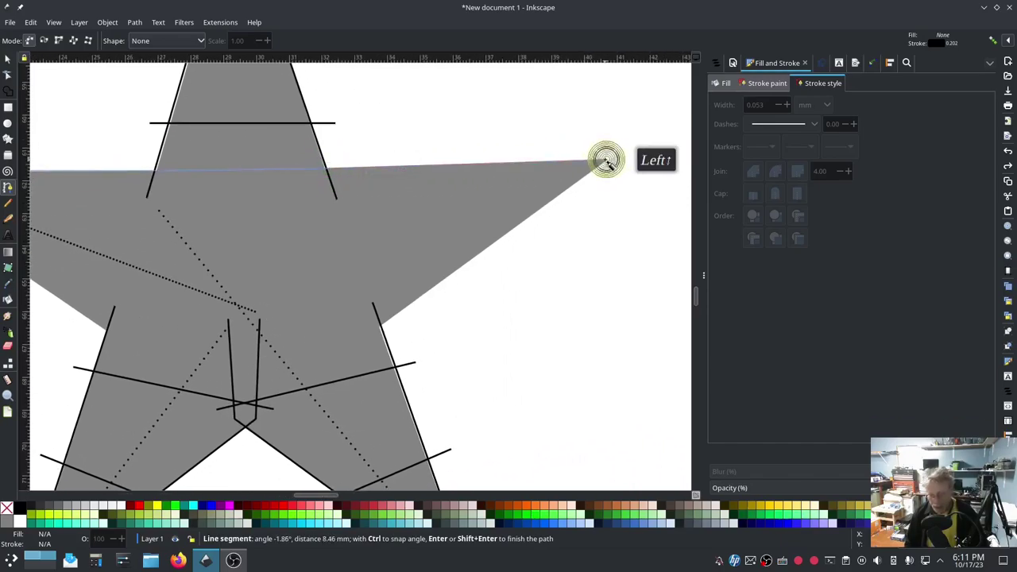
{"action": "key", "text": "Return"}
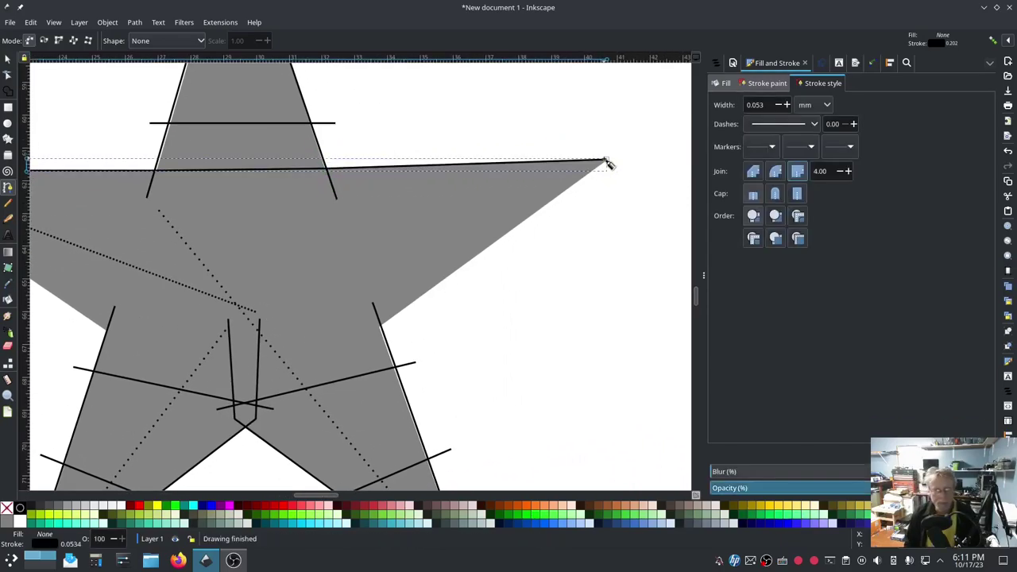
Draw the lower rail from the left tip through the star's two lower inner corners to the right tip
{"action": "middle_click", "coordinate": [364, 242]}
{"action": "left_click", "coordinate": [86, 117]}
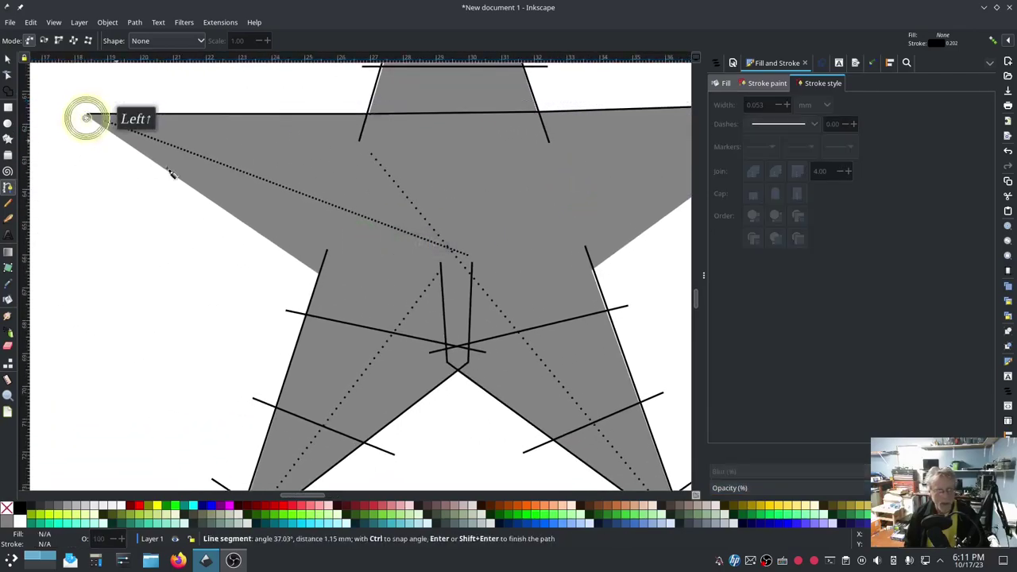
{"action": "left_click", "coordinate": [320, 275]}
{"action": "left_click", "coordinate": [596, 270]}
{"action": "middle_click", "coordinate": [596, 269]}
{"action": "left_click_drag", "start_coordinate": [593, 270], "coordinate": [334, 291]}
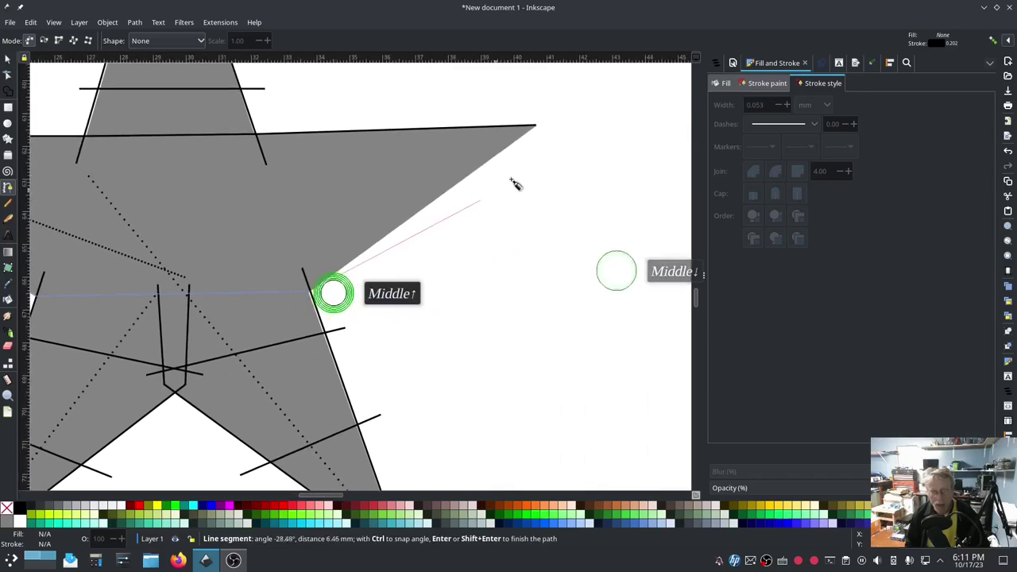
{"action": "left_click", "coordinate": [535, 126]}
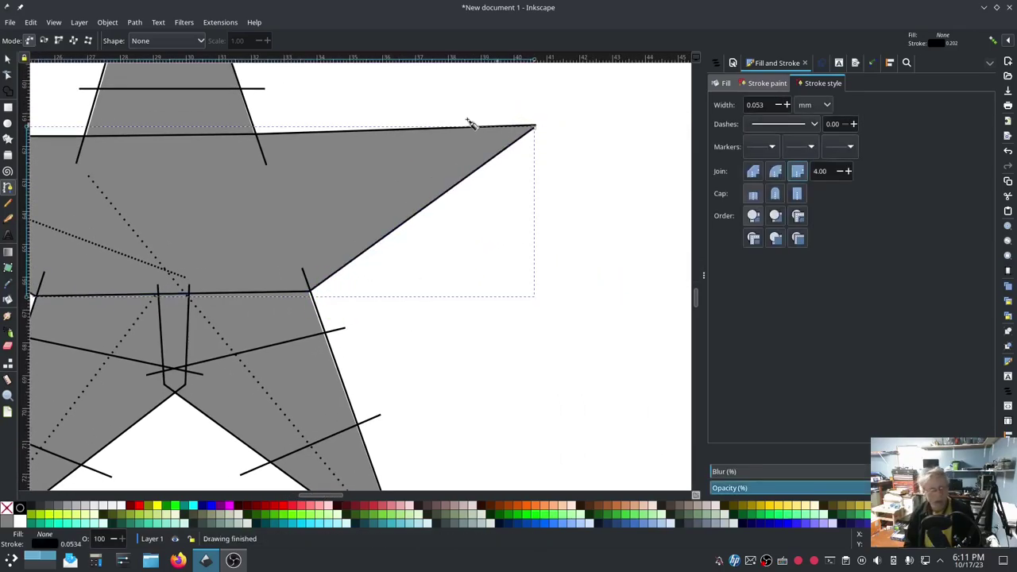
Draw three vertical rungs across both rails: near the right tip, midway along the right arm, and right of the star's centre
{"action": "left_click", "coordinate": [8, 204]}
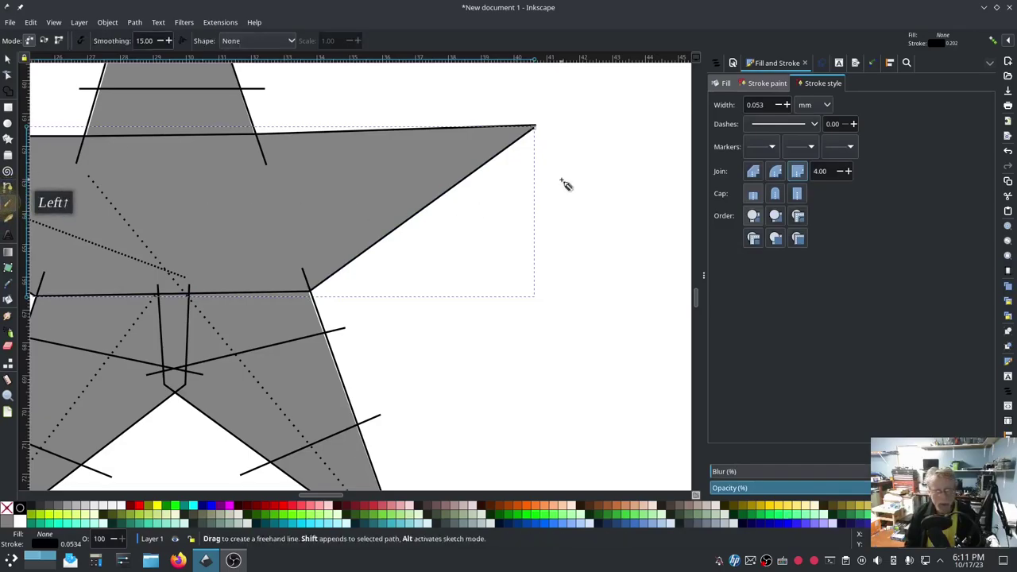
{"action": "left_click", "coordinate": [493, 175]}
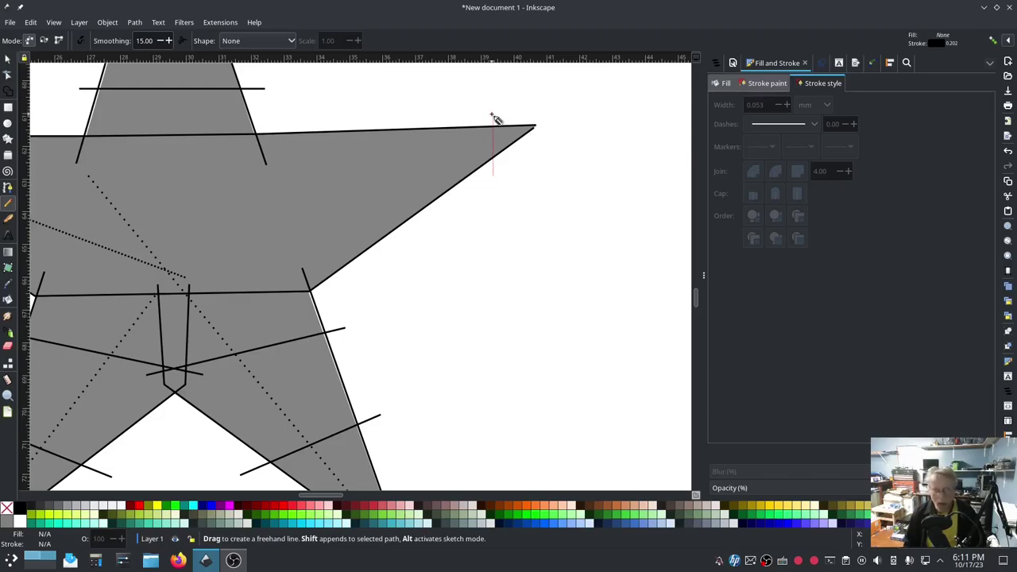
{"action": "left_click", "coordinate": [493, 116]}
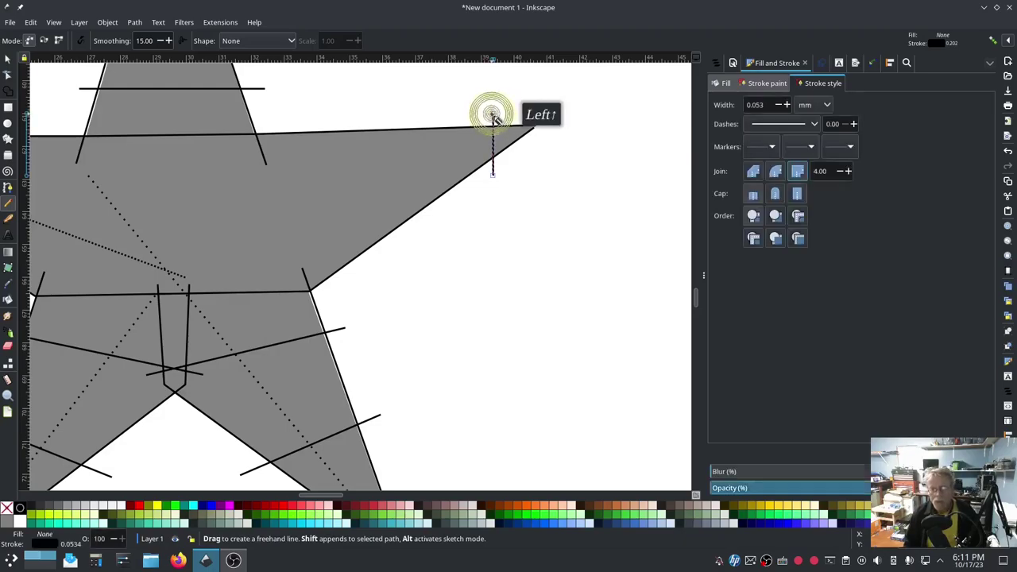
{"action": "left_click", "coordinate": [357, 269]}
{"action": "left_click", "coordinate": [358, 116]}
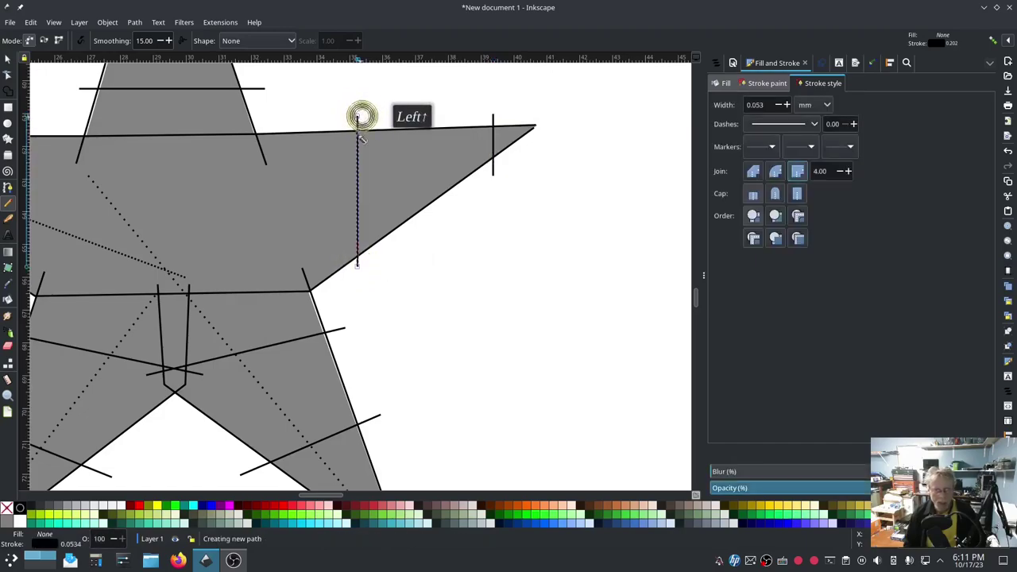
{"action": "left_click", "coordinate": [244, 304]}
{"action": "left_click", "coordinate": [244, 122]}
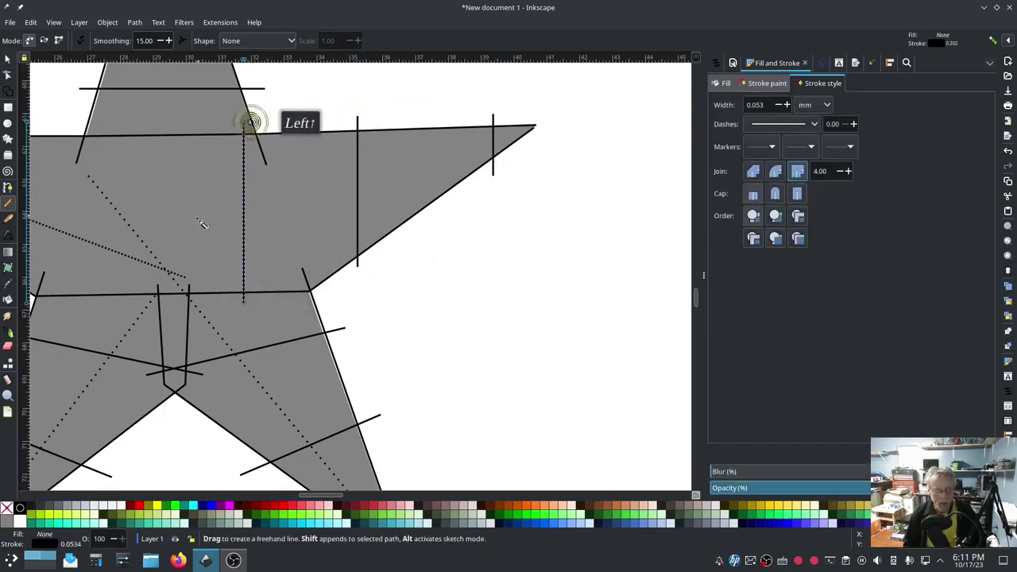
Draw a vertical rung across both rails just inside the star's lower-left inner corner
{"action": "left_click_drag", "start_coordinate": [188, 229], "coordinate": [388, 214]}
{"action": "middle_click", "coordinate": [388, 214]}
{"action": "left_click", "coordinate": [252, 290]}
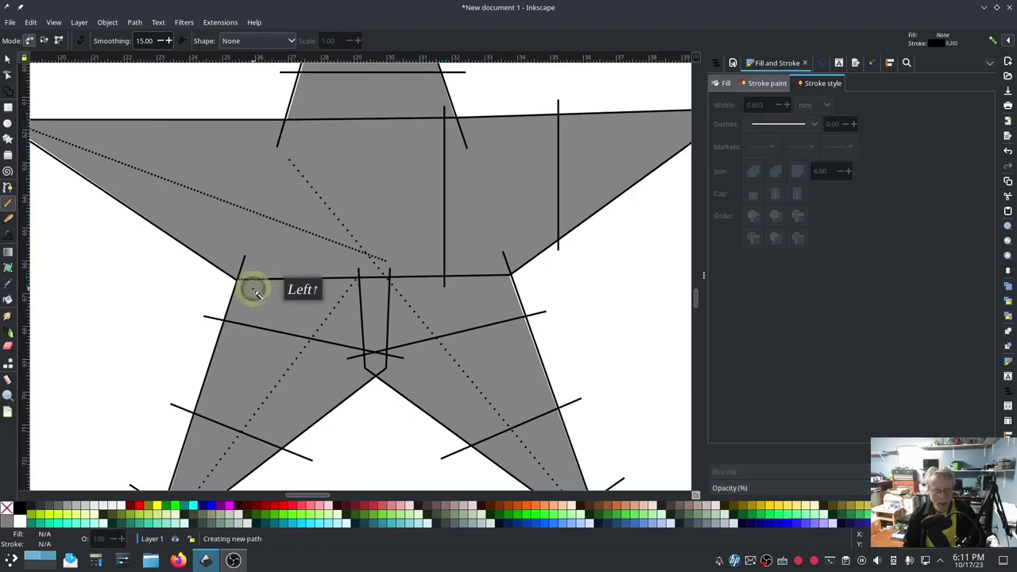
{"action": "left_click", "coordinate": [253, 111]}
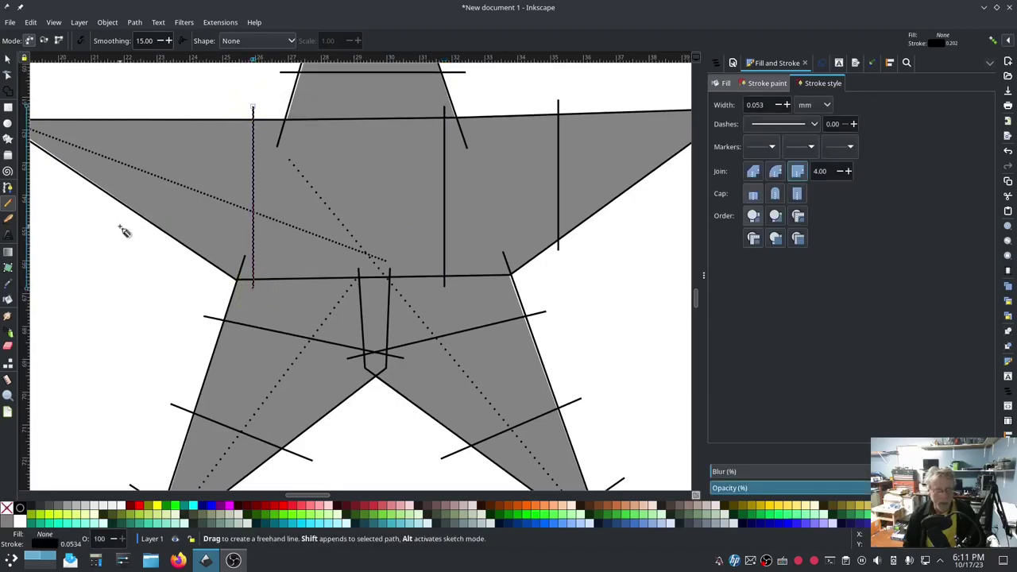
{"action": "left_click_drag", "start_coordinate": [120, 226], "coordinate": [215, 231]}
{"action": "left_click", "coordinate": [182, 197]}
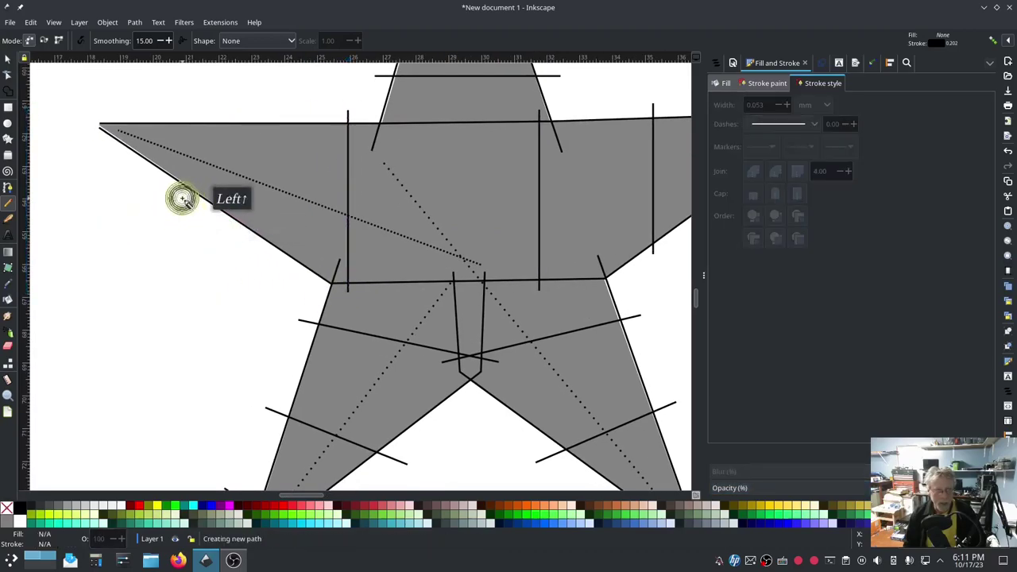
{"action": "left_click", "coordinate": [182, 117]}
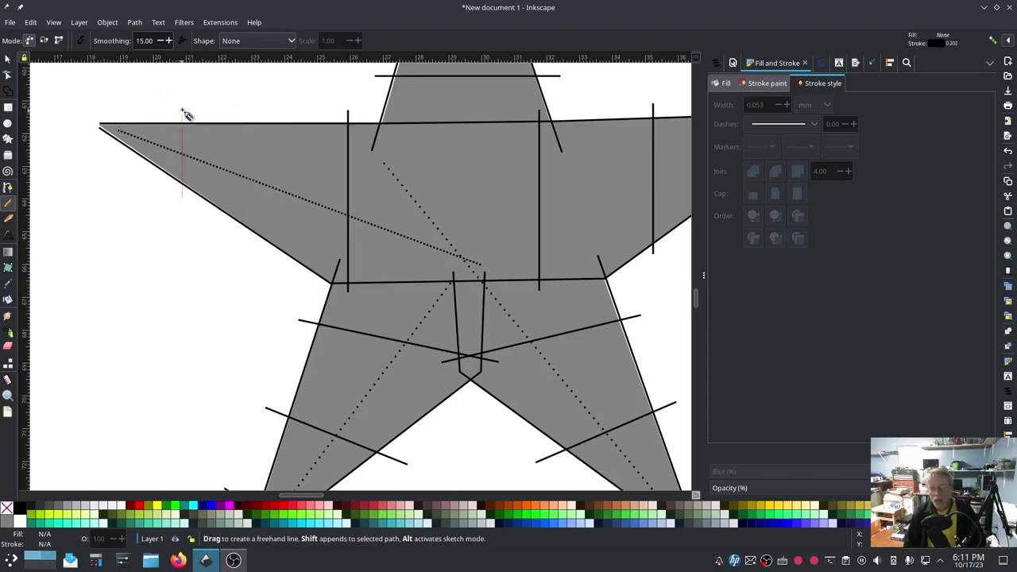
{"action": "left_click", "coordinate": [717, 68]}
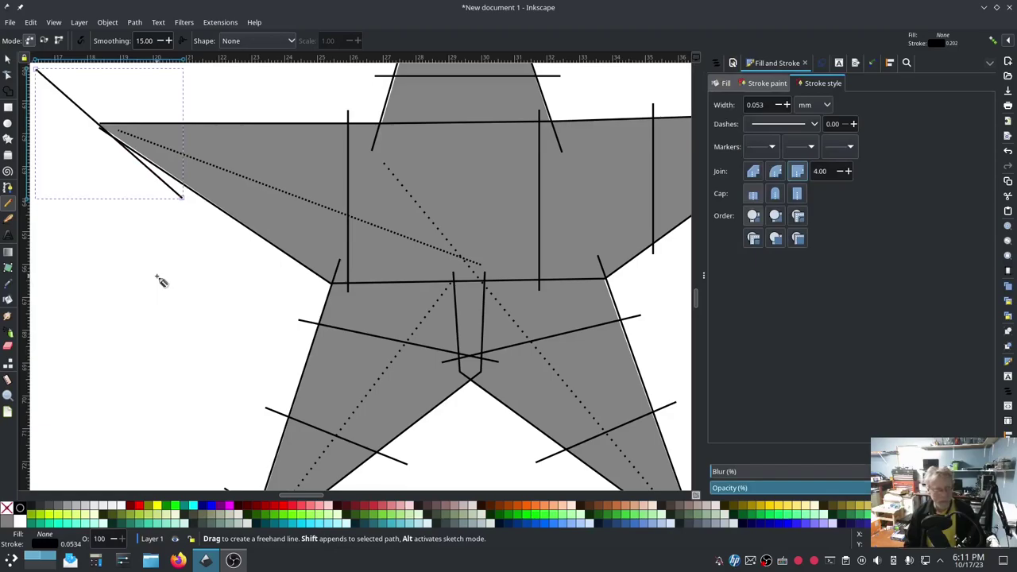
{"action": "key", "text": "Delete"}
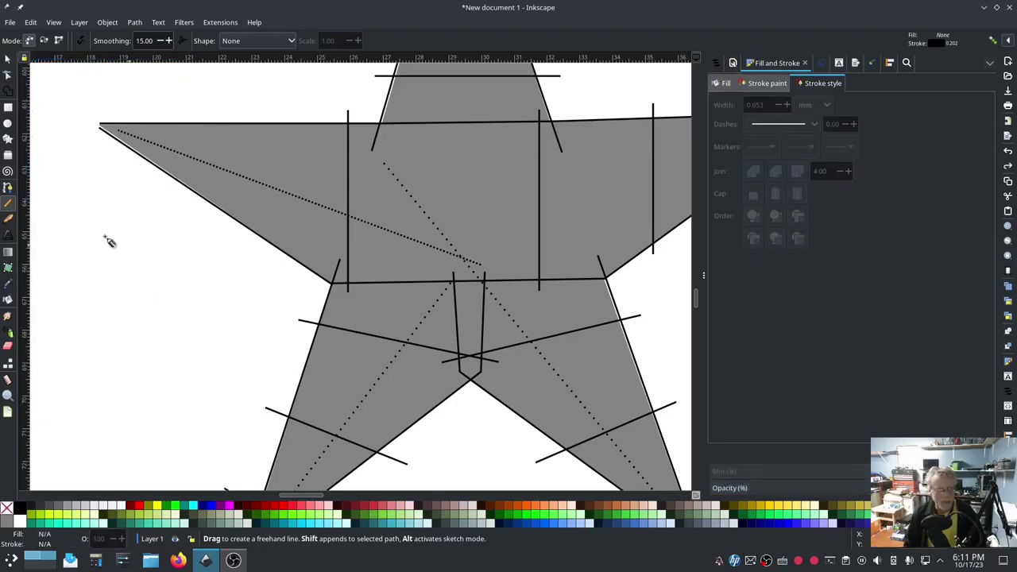
Draw a vertical rung across both rails midway along the star's left arm
{"action": "left_click", "coordinate": [8, 201]}
{"action": "left_click", "coordinate": [198, 219]}
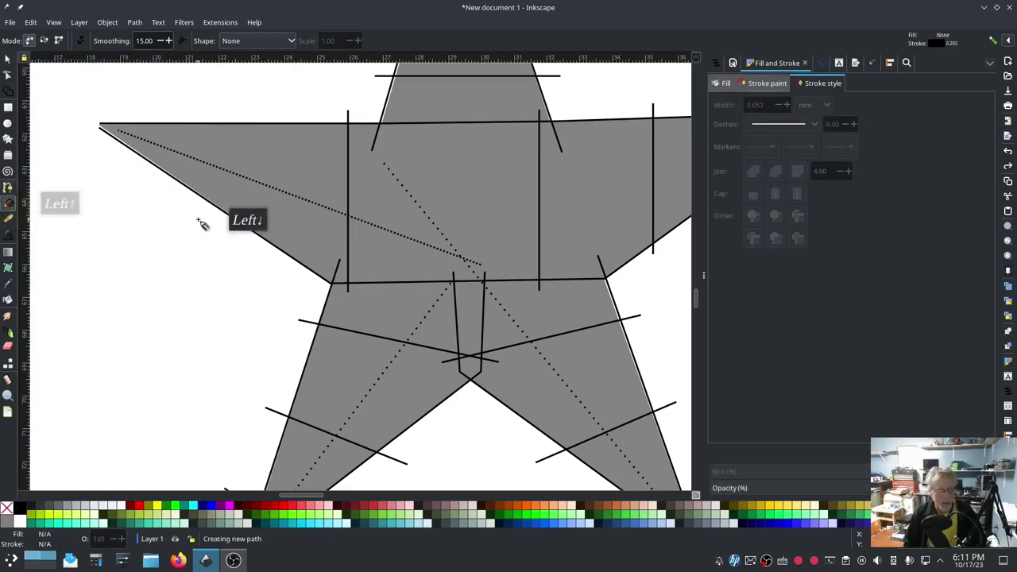
{"action": "left_click", "coordinate": [193, 109]}
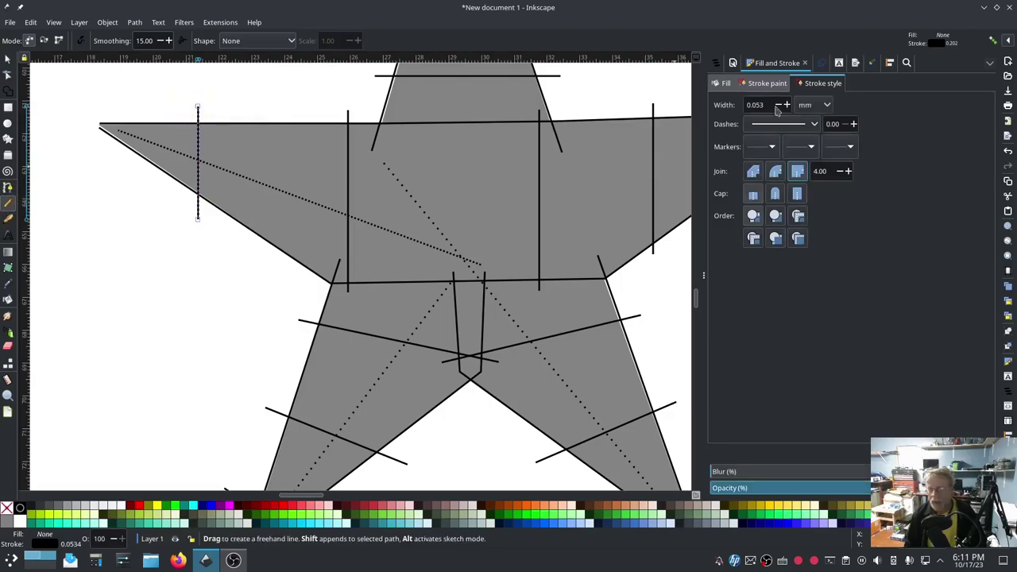
Combine the horizontal band's two rails and five rungs, path29 through path35, into a single path
{"action": "left_click", "coordinate": [732, 63]}
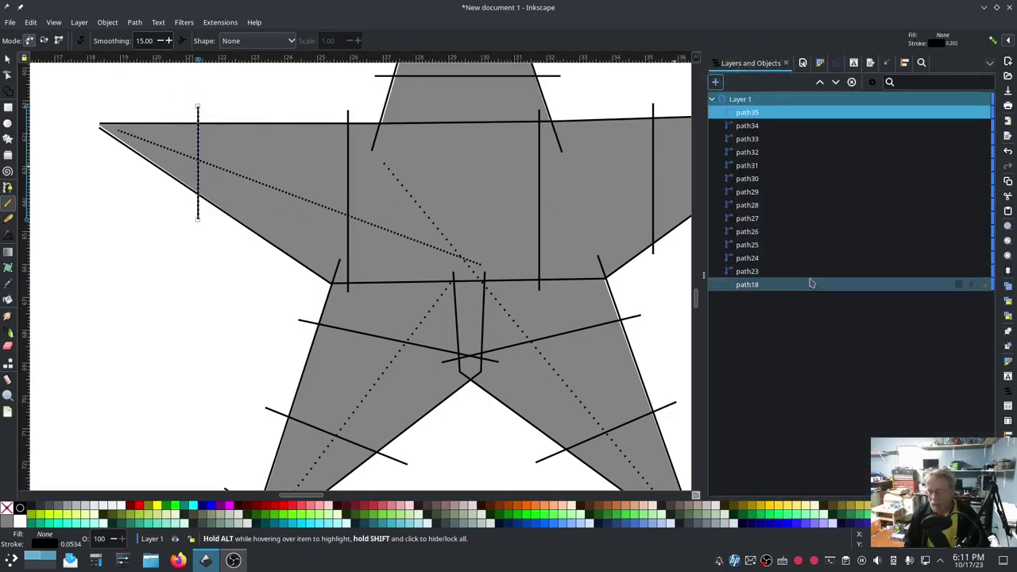
{"action": "left_click", "coordinate": [771, 208]}
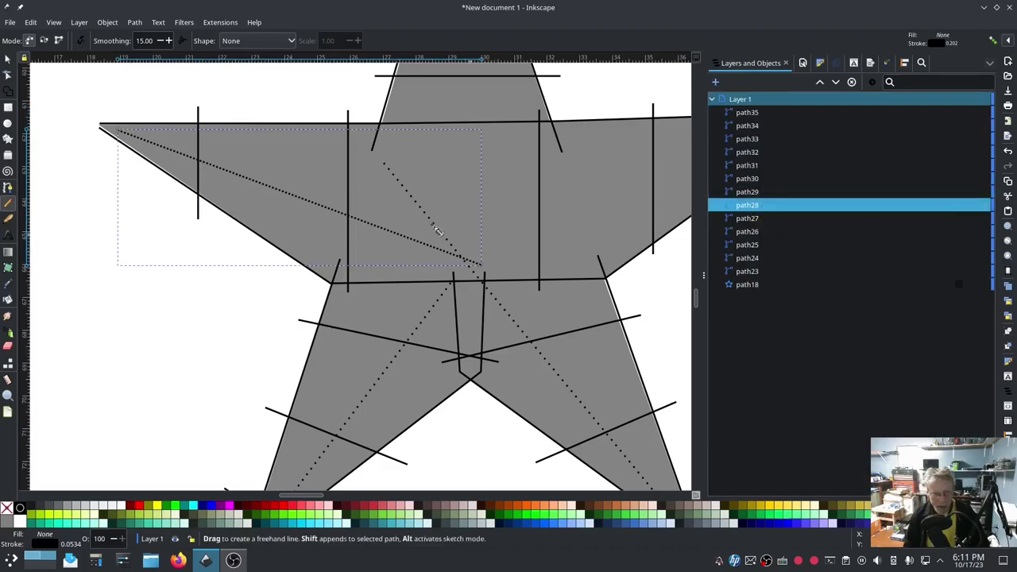
{"action": "left_click", "coordinate": [749, 192]}
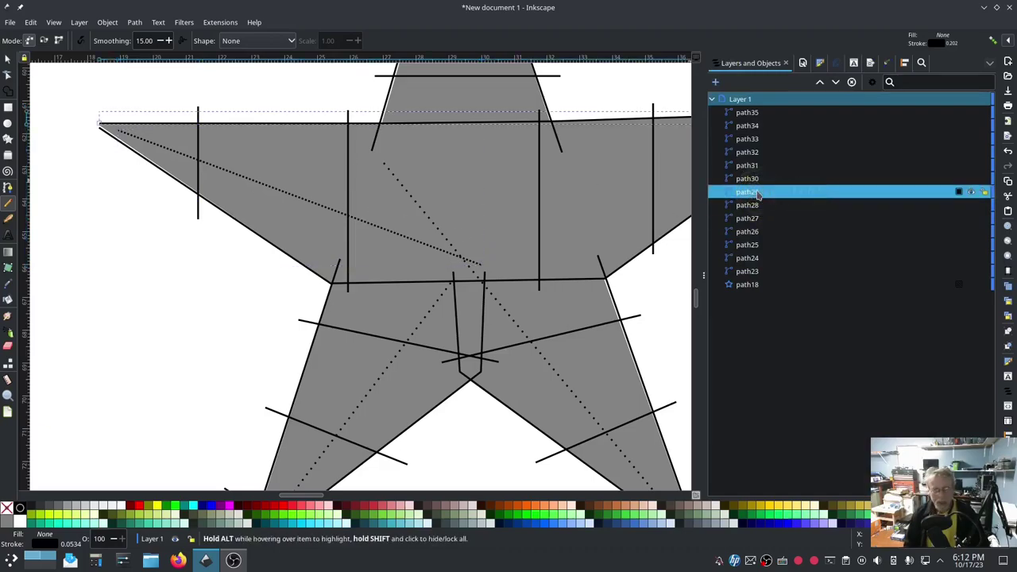
{"action": "left_click", "coordinate": [754, 113], "text": "shift"}
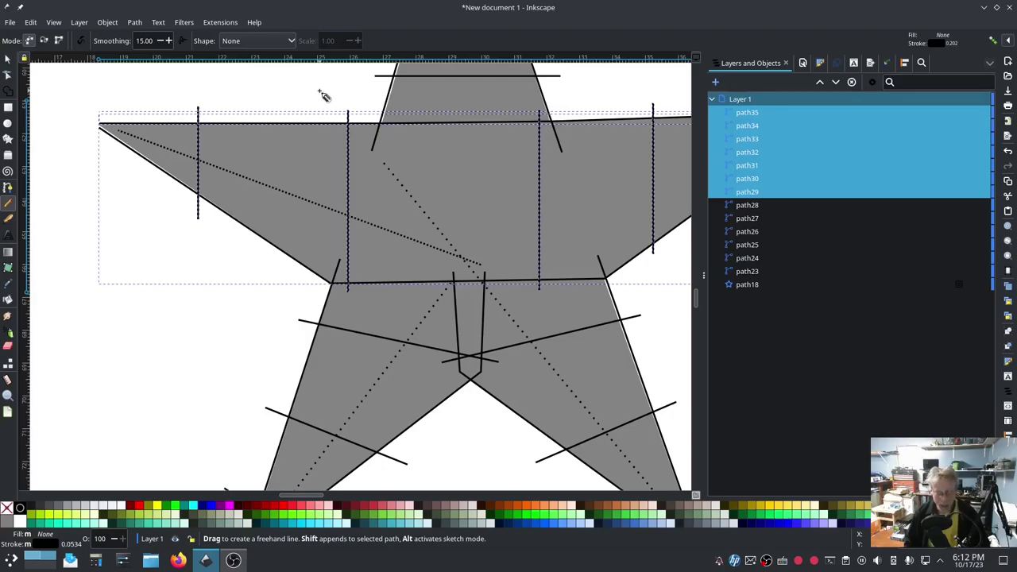
{"action": "key", "text": "ctrl+k"}
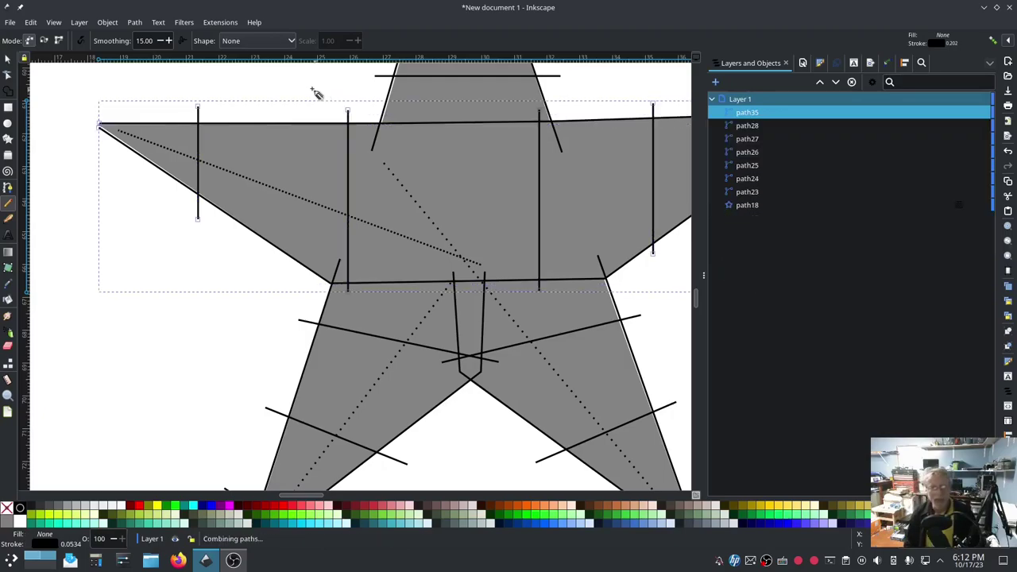
Open the Ink/Stitch Params for the combined path and enable Custom satin column
{"action": "left_click", "coordinate": [132, 22]}
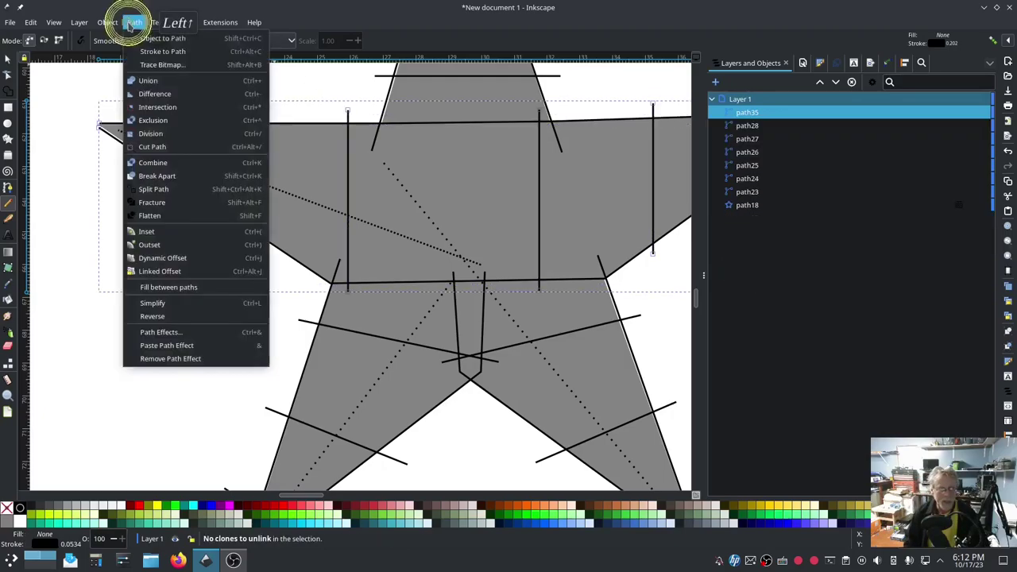
{"action": "mouse_move", "coordinate": [220, 23]}
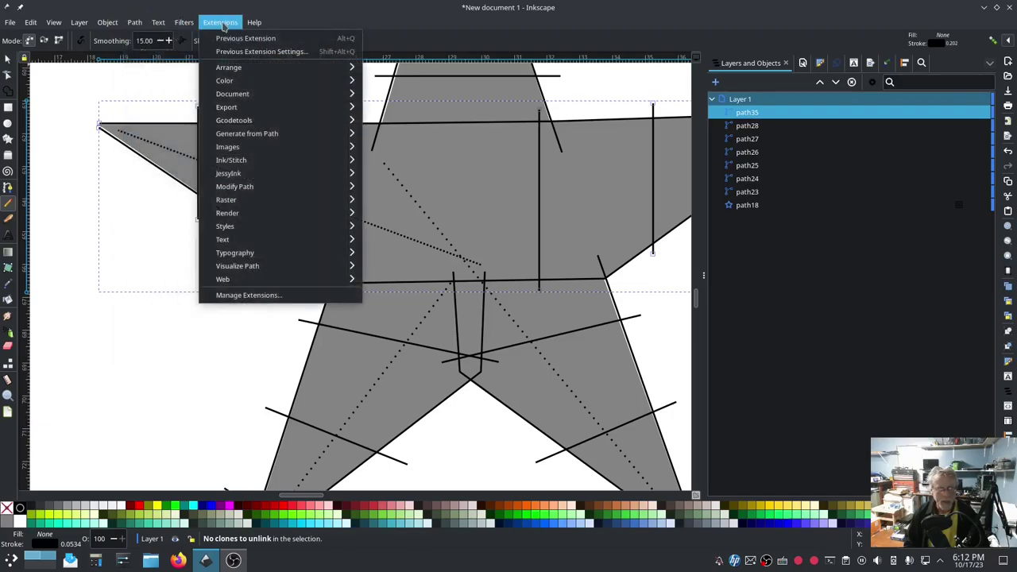
{"action": "mouse_move", "coordinate": [242, 163]}
{"action": "left_click", "coordinate": [423, 259]}
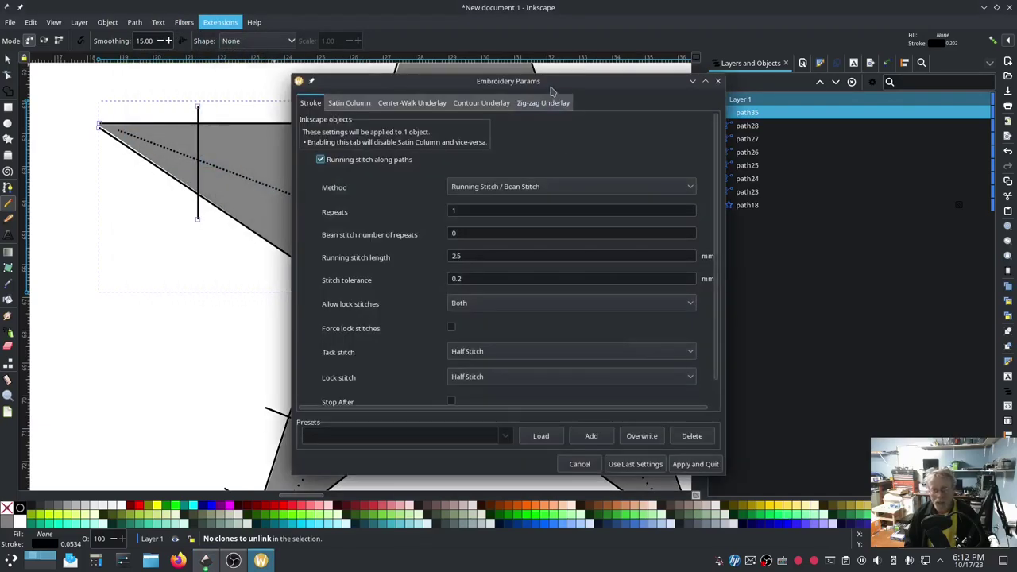
{"action": "left_click_drag", "start_coordinate": [516, 80], "coordinate": [273, 62]}
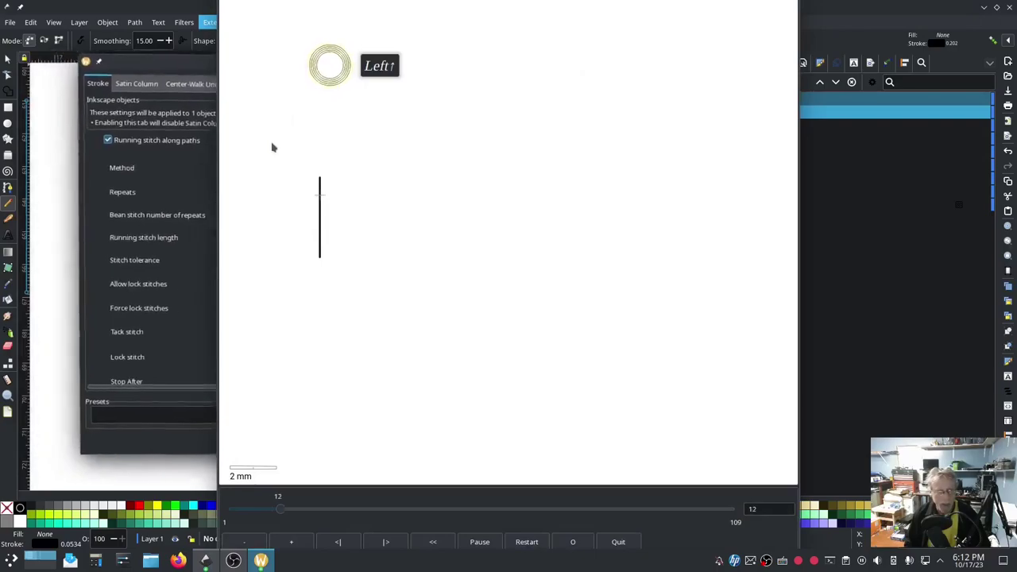
{"action": "left_click", "coordinate": [121, 85]}
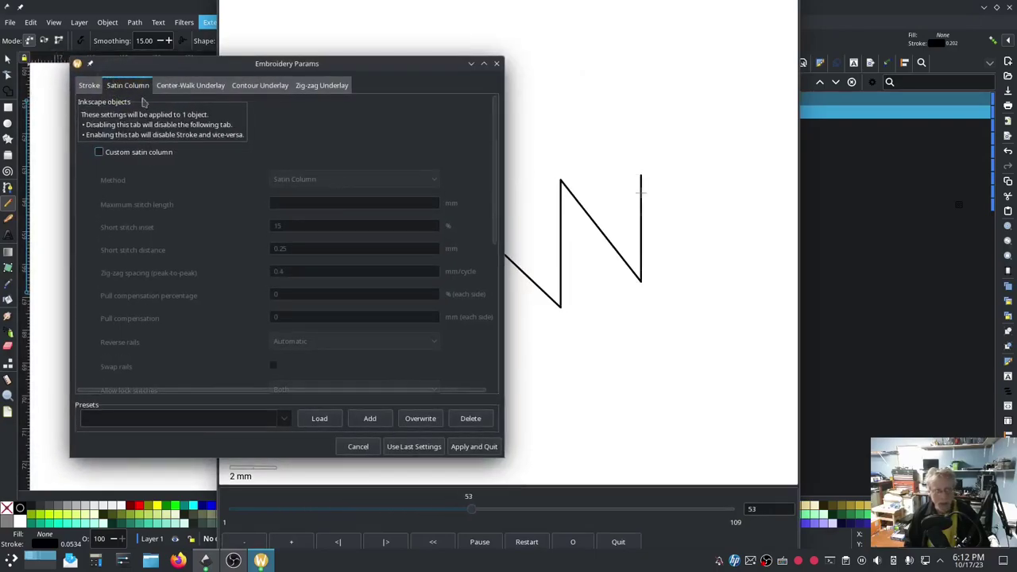
{"action": "left_click", "coordinate": [103, 152]}
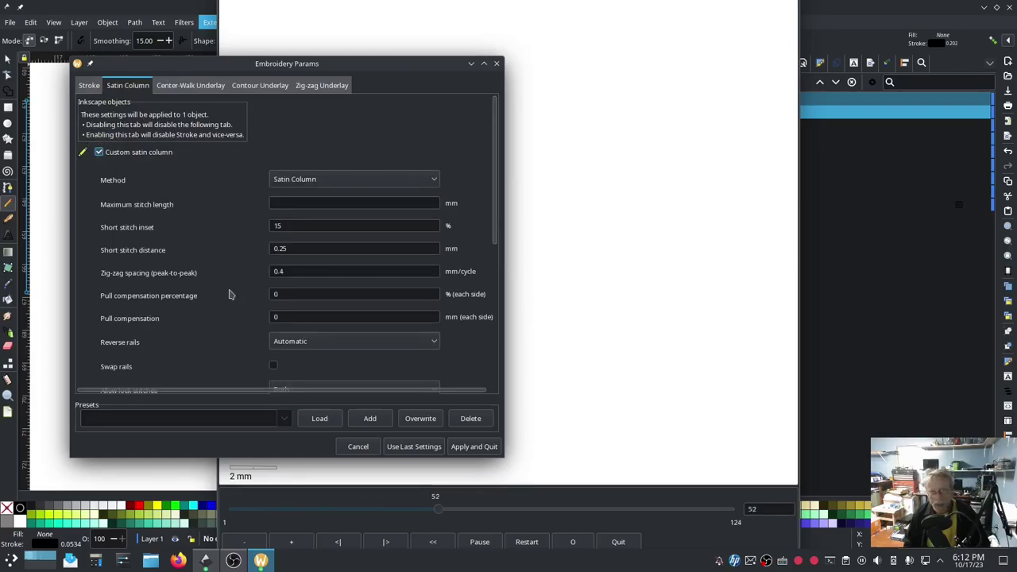
Set the satin column's Reverse rails to Don't reverse and Allow lock stitches to After, and apply the parameters
{"action": "scroll", "coordinate": [382, 286], "scroll_direction": "down", "scroll_amount": 2}
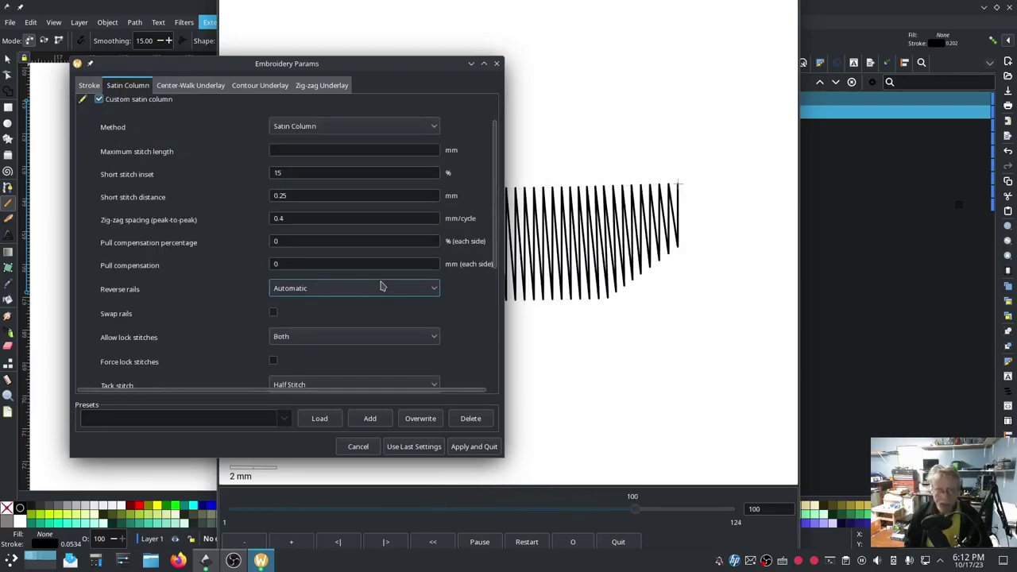
{"action": "scroll", "coordinate": [380, 288], "scroll_direction": "down", "scroll_amount": 1}
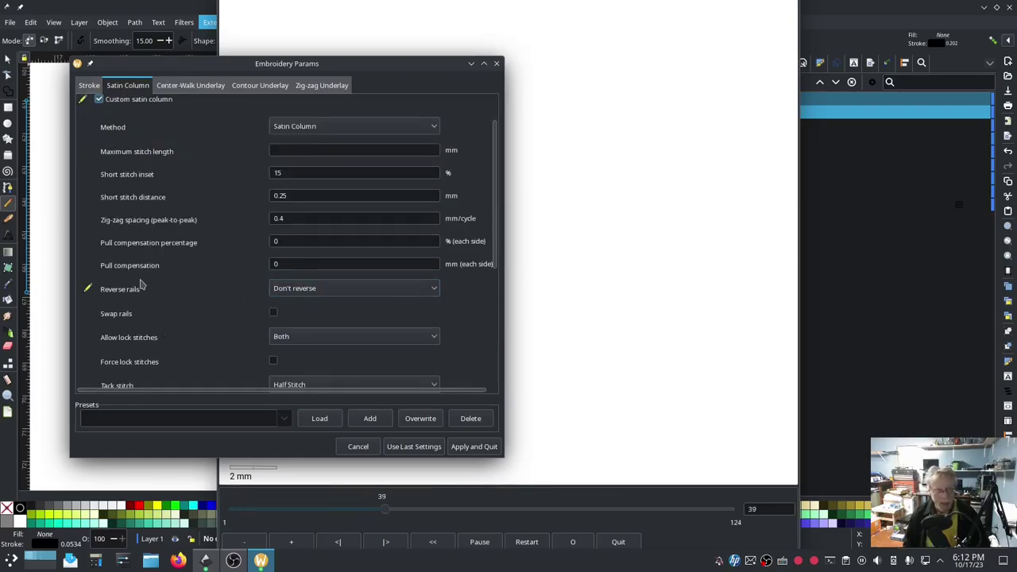
{"action": "left_click", "coordinate": [313, 338]}
{"action": "left_click", "coordinate": [308, 367]}
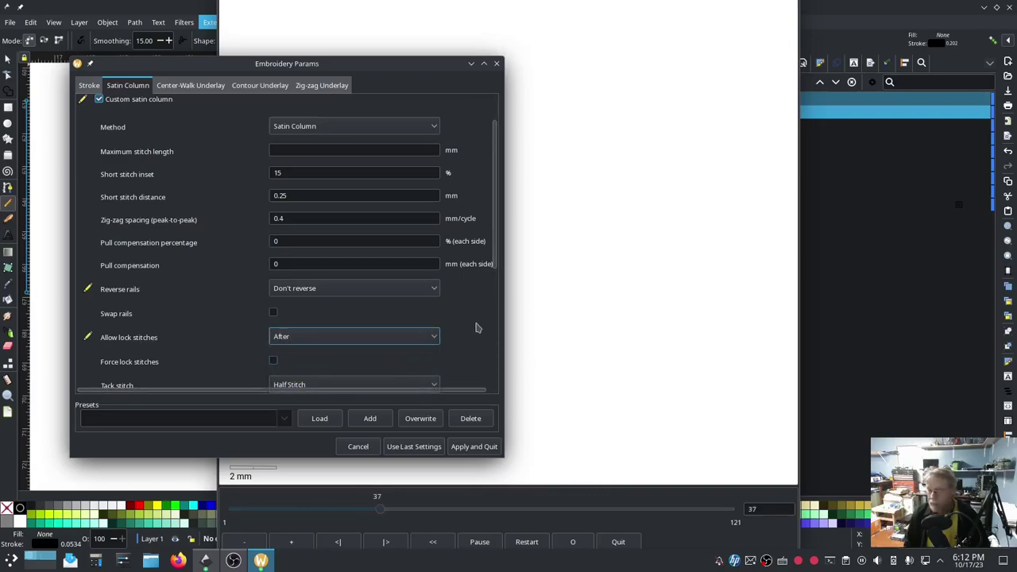
{"action": "left_click", "coordinate": [474, 447]}
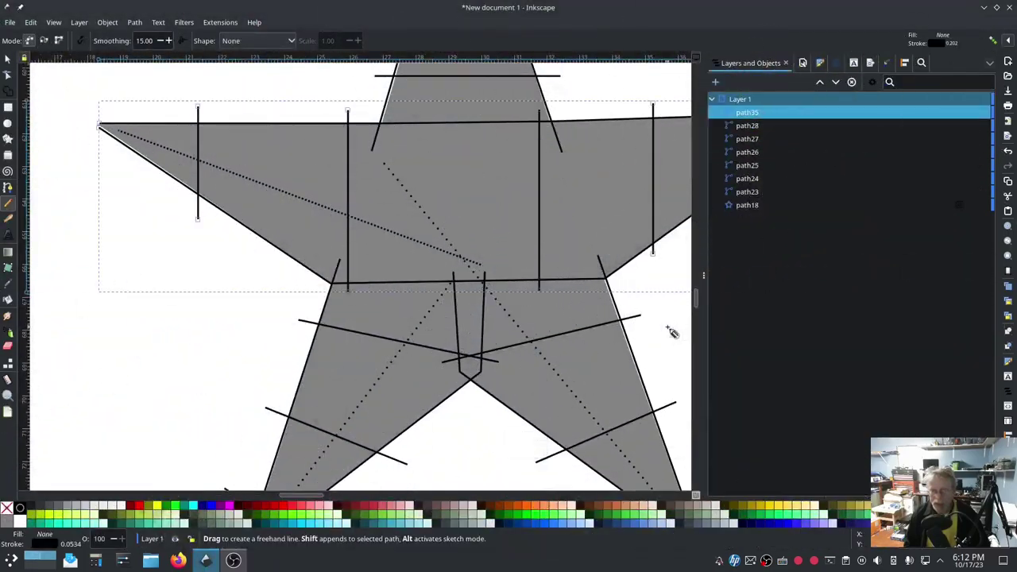
Select all of Layer 1 and run the Ink/Stitch simulator on the complete star
{"action": "scroll", "coordinate": [628, 340], "scroll_direction": "down", "scroll_amount": 2}
{"action": "middle_click", "coordinate": [618, 336]}
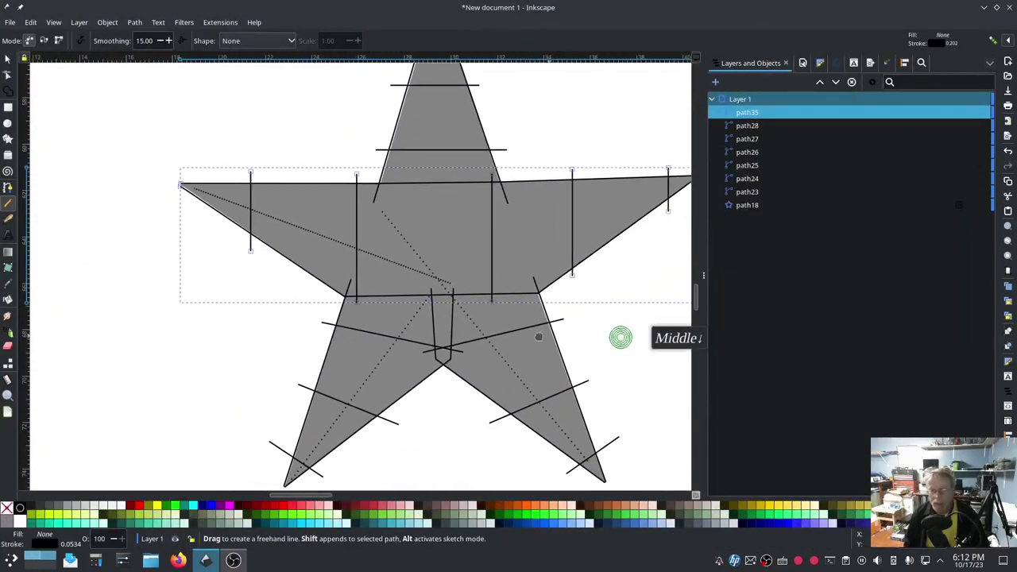
{"action": "scroll", "coordinate": [572, 360], "scroll_direction": "down", "scroll_amount": 1}
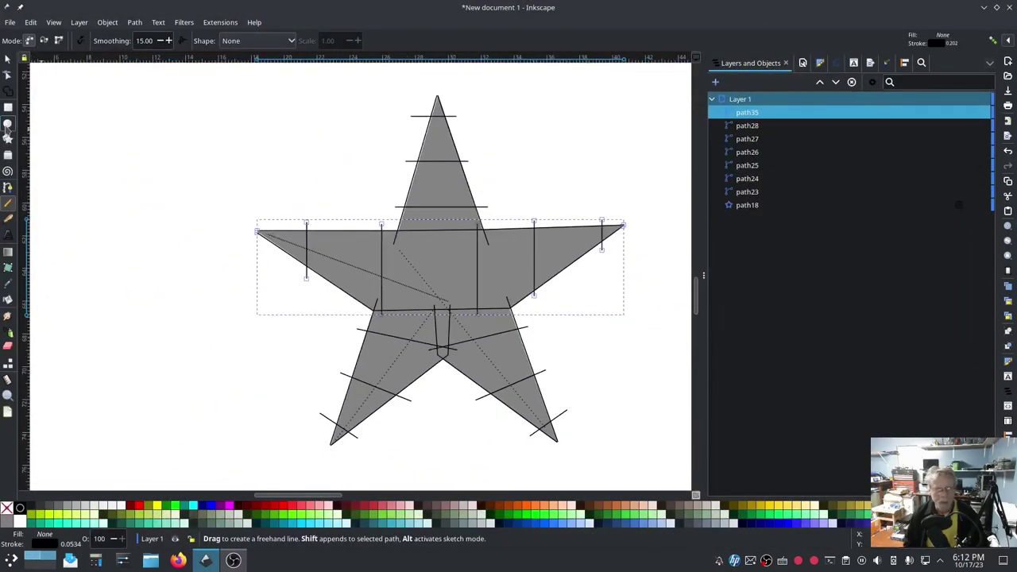
{"action": "left_click", "coordinate": [7, 59]}
{"action": "left_click", "coordinate": [739, 99]}
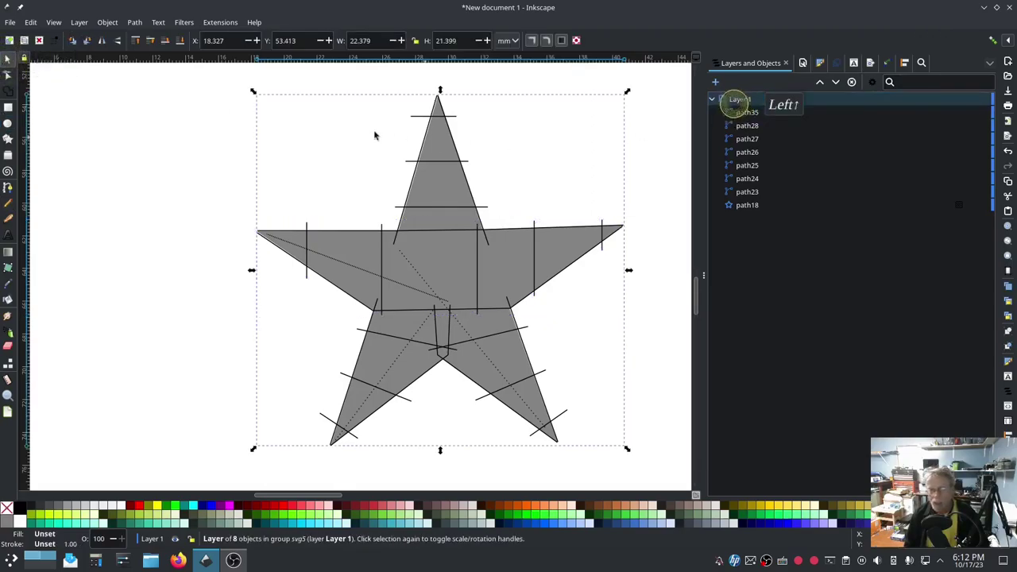
{"action": "left_click", "coordinate": [220, 23]}
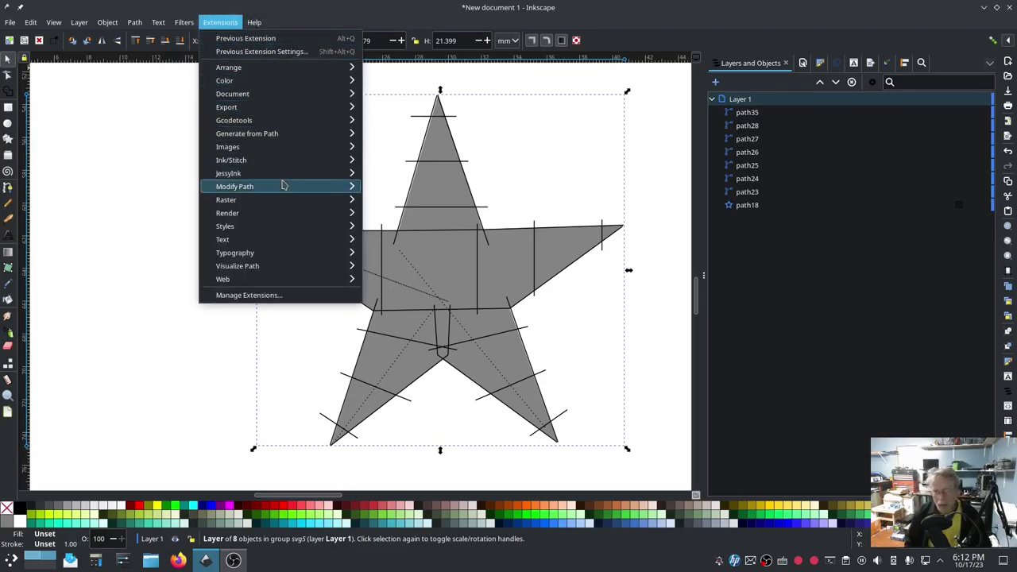
{"action": "mouse_move", "coordinate": [282, 182]}
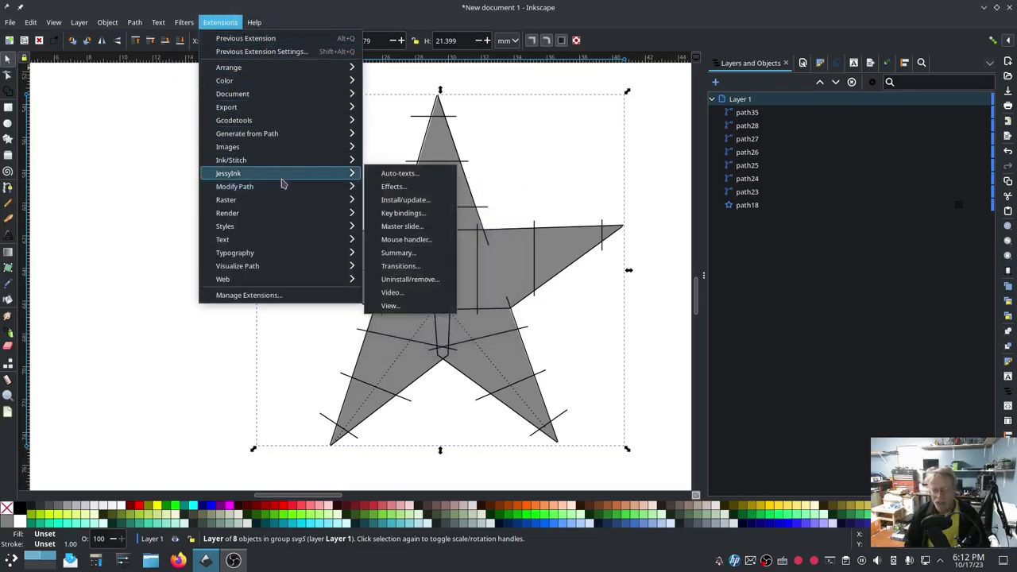
{"action": "mouse_move", "coordinate": [272, 163]}
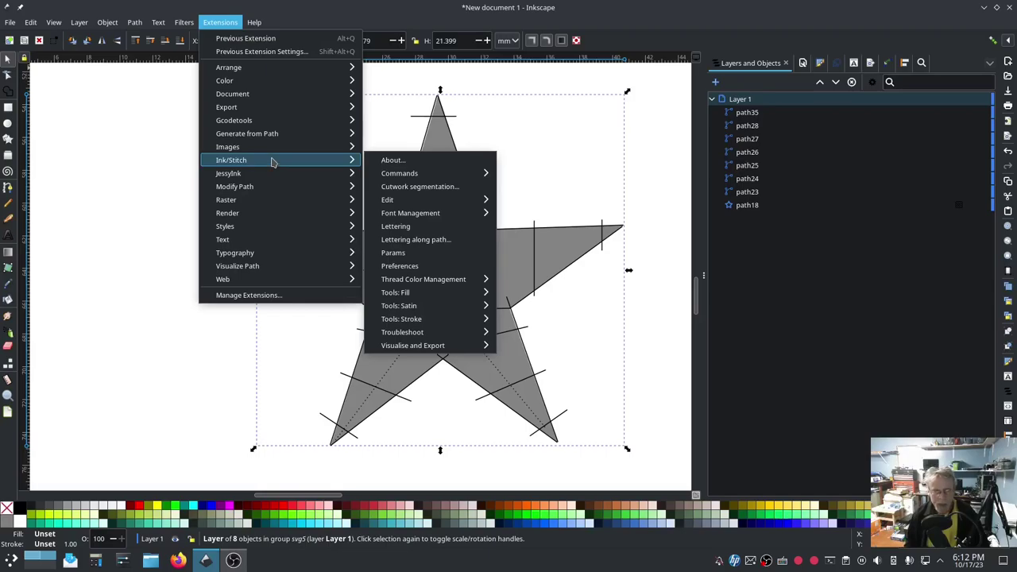
{"action": "mouse_move", "coordinate": [442, 346]}
{"action": "left_click", "coordinate": [564, 386]}
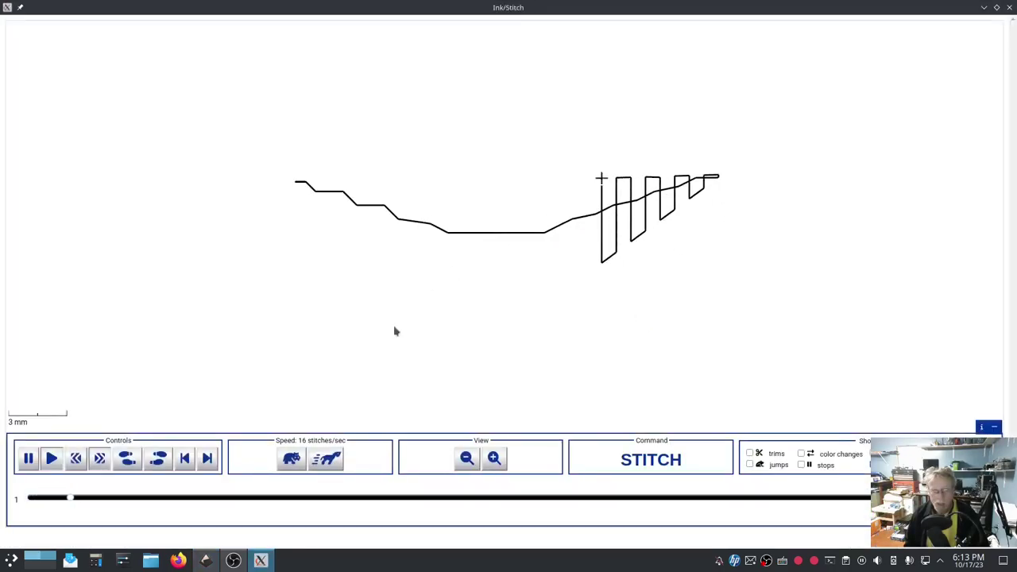
Raise the simulation speed to 128 stitches/sec, watch the star stitch out, and close the simulator
{"action": "left_click", "coordinate": [326, 458]}
{"action": "left_click", "coordinate": [326, 459]}
{"action": "left_click", "coordinate": [326, 459]}
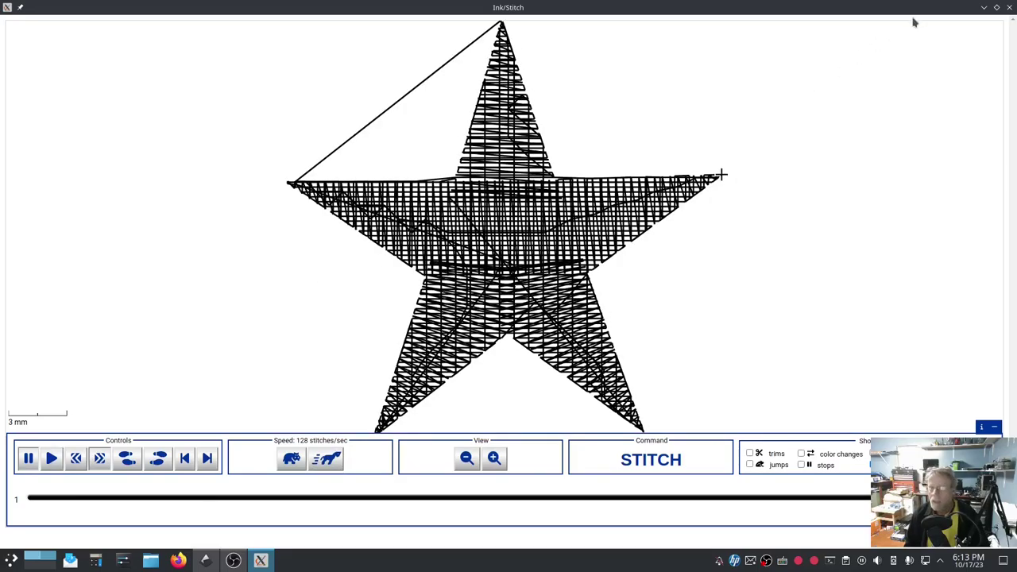
{"action": "left_click", "coordinate": [1009, 7]}
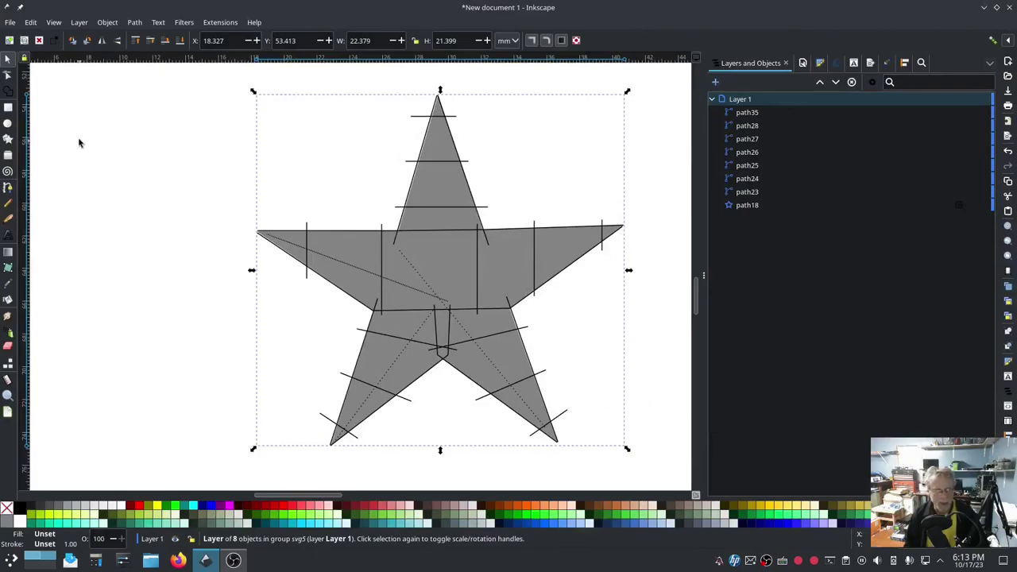
Delete the grey template star path18 and review the remaining stitch paths in the simulator's realistic preview
{"action": "left_click", "coordinate": [770, 206]}
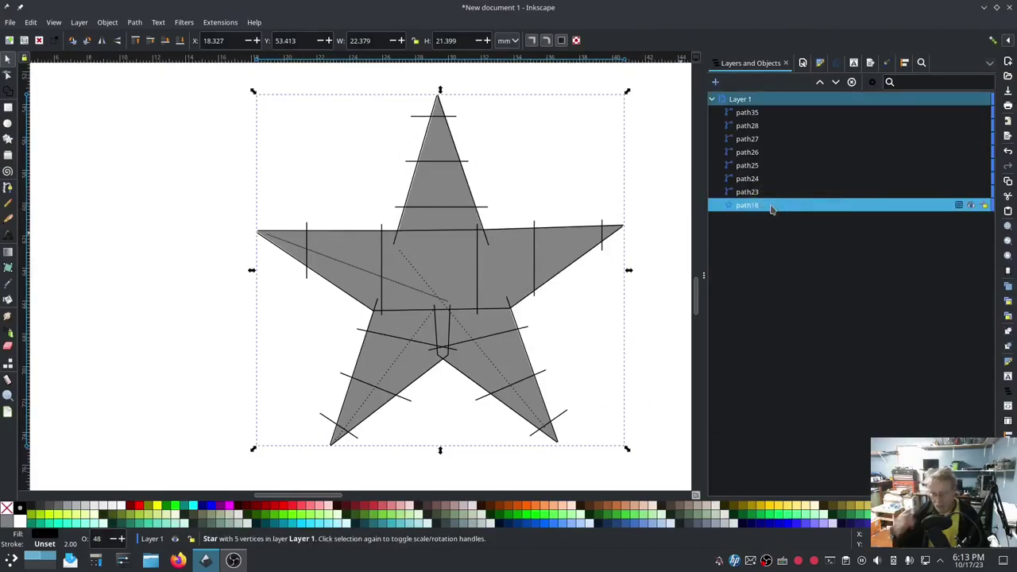
{"action": "key", "text": "Delete"}
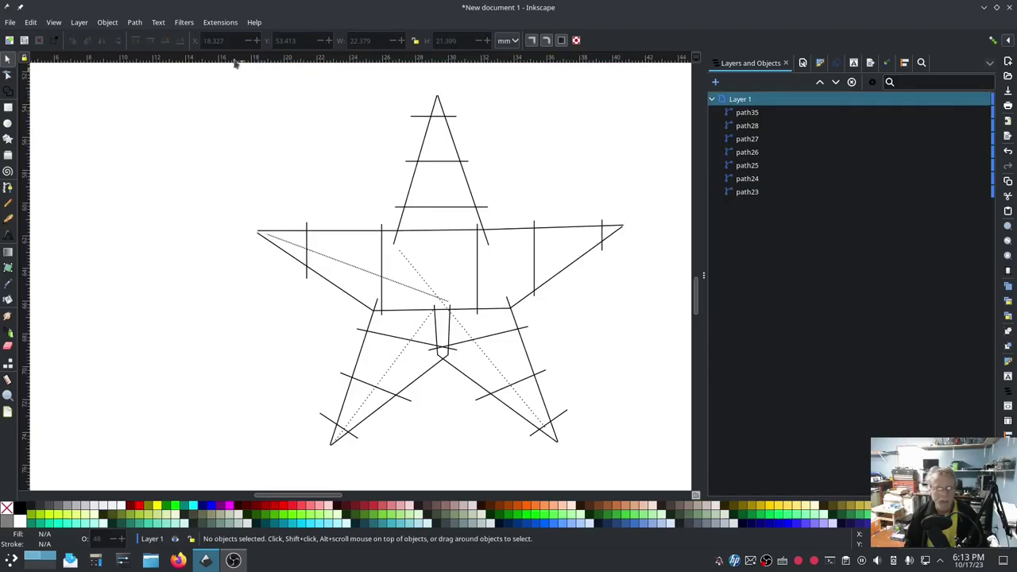
{"action": "left_click", "coordinate": [220, 23]}
{"action": "mouse_move", "coordinate": [232, 161]}
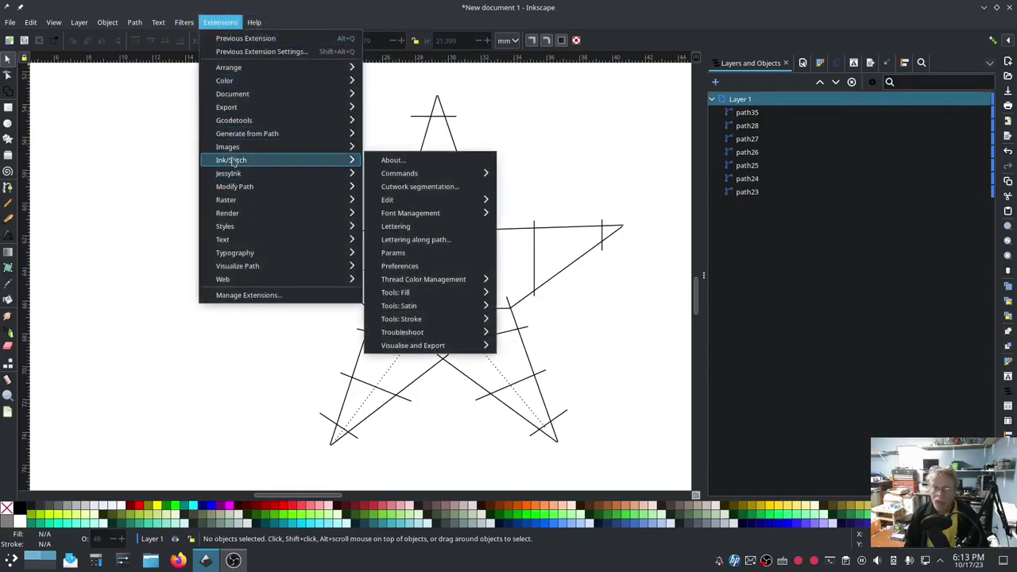
{"action": "mouse_move", "coordinate": [446, 345]}
{"action": "left_click", "coordinate": [558, 384]}
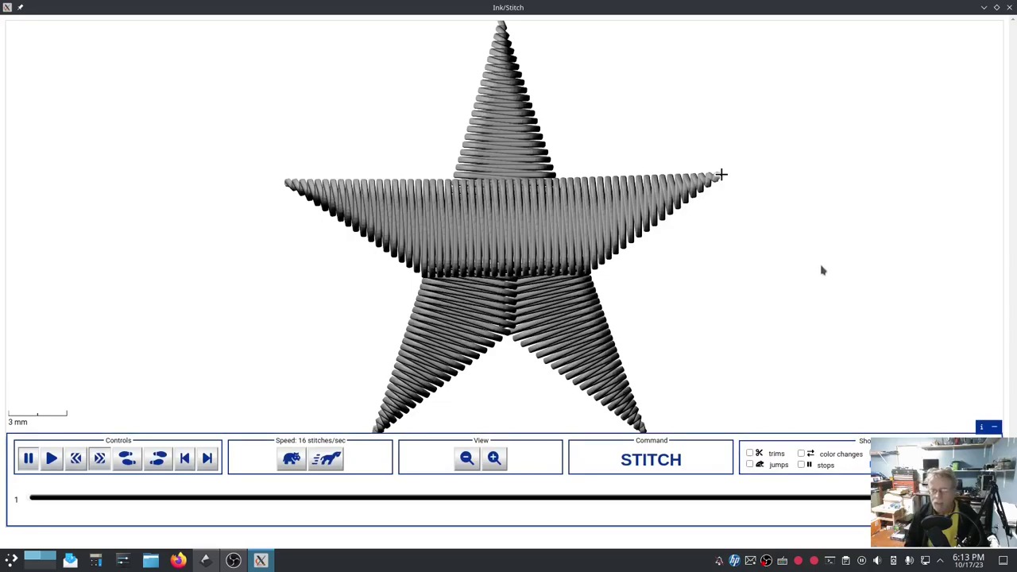
{"action": "left_click", "coordinate": [1010, 8]}
Set the zig-zag spacing of the star's four satin columns to 0.35 mm/cycle in the Ink/Stitch Params and apply the parameters
{"action": "left_click", "coordinate": [220, 22]}
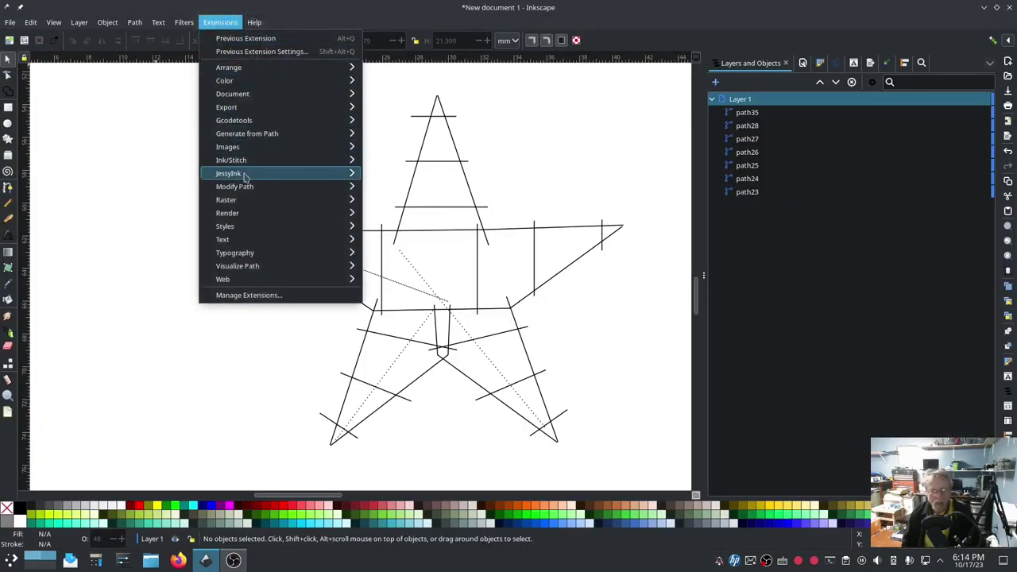
{"action": "mouse_move", "coordinate": [245, 176]}
{"action": "left_click", "coordinate": [405, 247]}
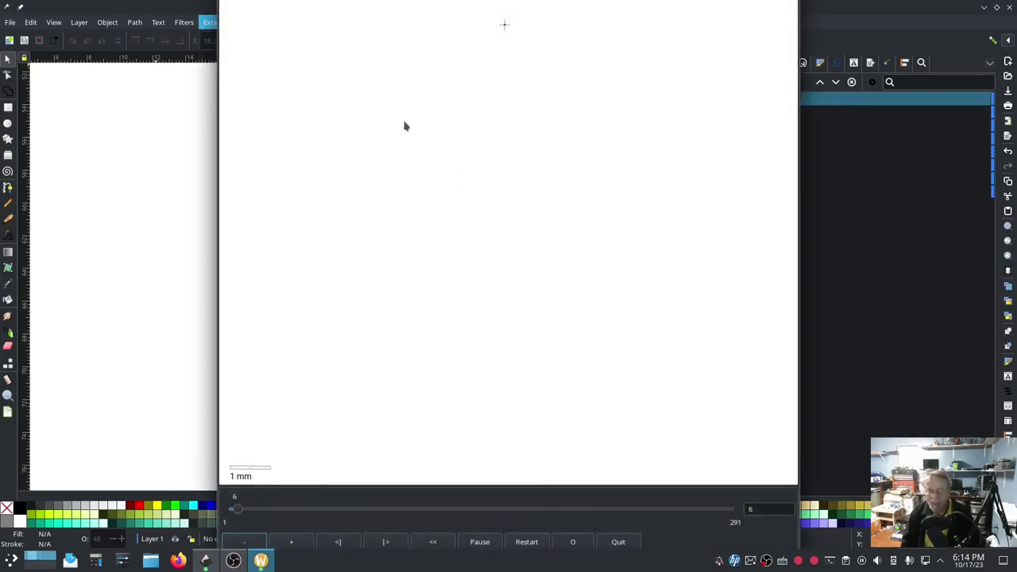
{"action": "left_click", "coordinate": [622, 535]}
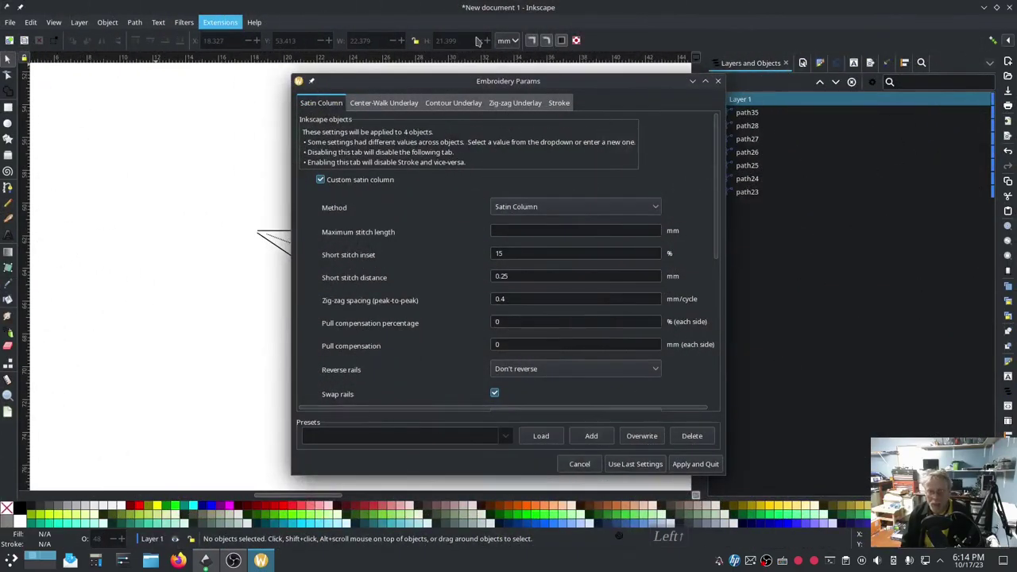
{"action": "left_click_drag", "start_coordinate": [444, 80], "coordinate": [187, 36]}
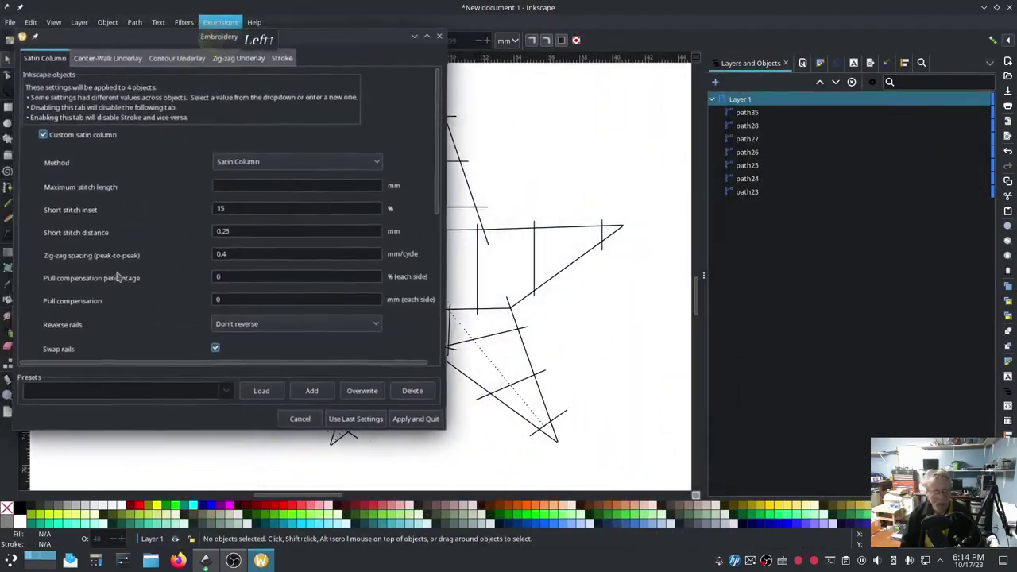
{"action": "left_click", "coordinate": [261, 251]}
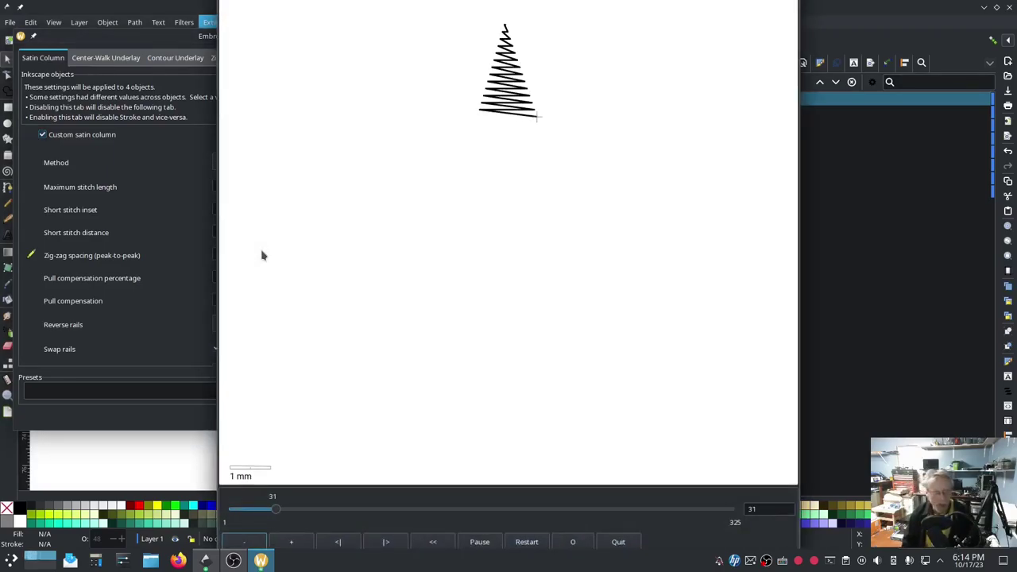
{"action": "left_click", "coordinate": [153, 348]}
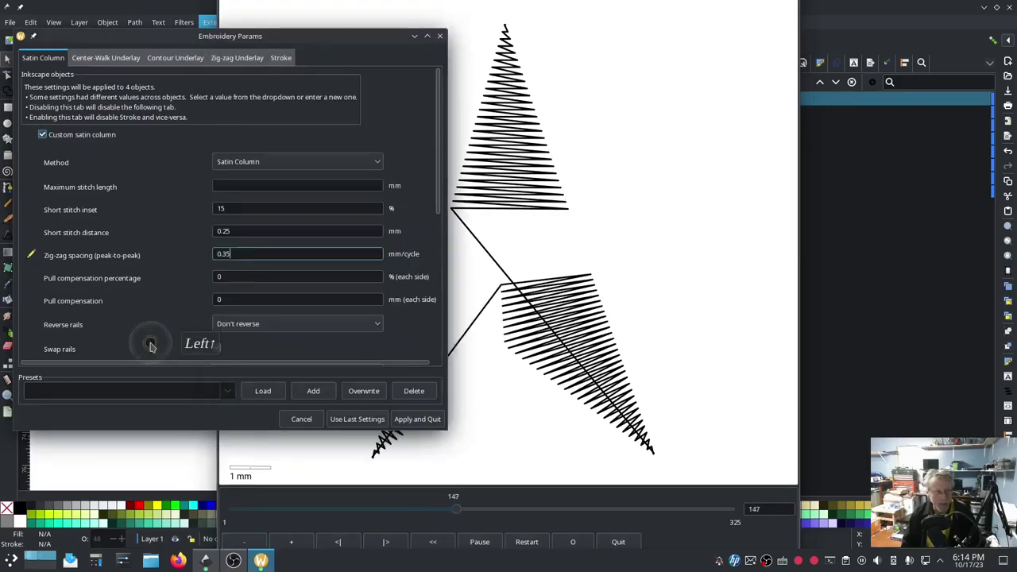
{"action": "left_click", "coordinate": [404, 419]}
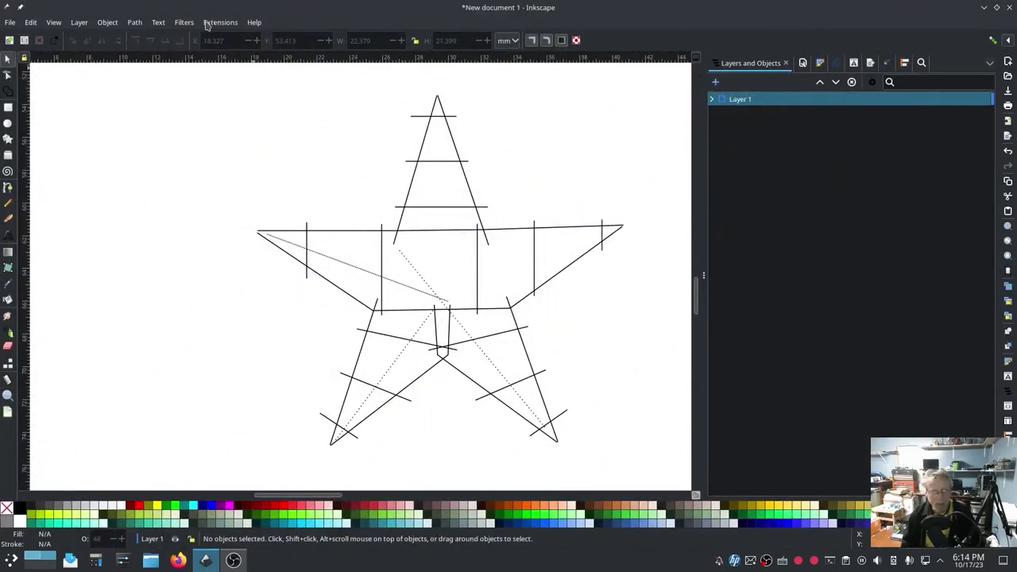
Run the Ink/Stitch simulator on the star, raise the speed to 128 stitches/sec, watch it stitch out, and close the simulator
{"action": "left_click", "coordinate": [206, 24]}
{"action": "mouse_move", "coordinate": [255, 160]}
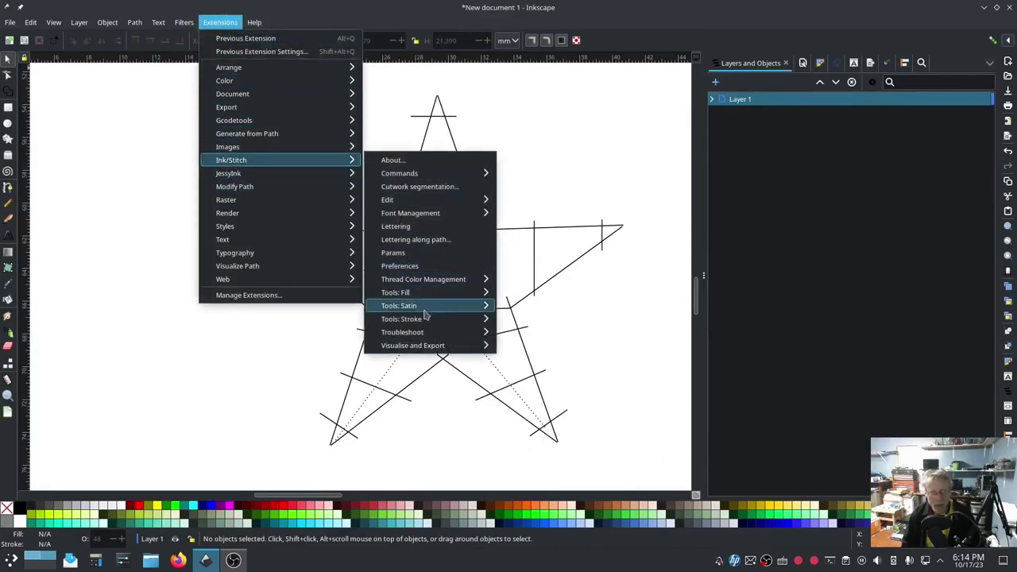
{"action": "mouse_move", "coordinate": [420, 345]}
{"action": "left_click", "coordinate": [557, 384]}
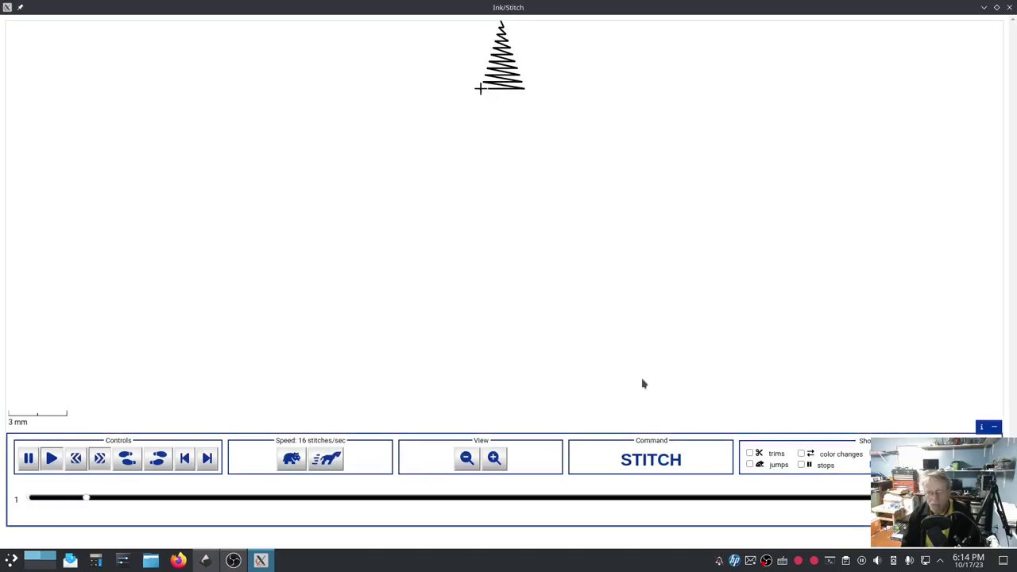
{"action": "left_click", "coordinate": [325, 459]}
{"action": "left_click", "coordinate": [326, 458]}
{"action": "left_click", "coordinate": [326, 459]}
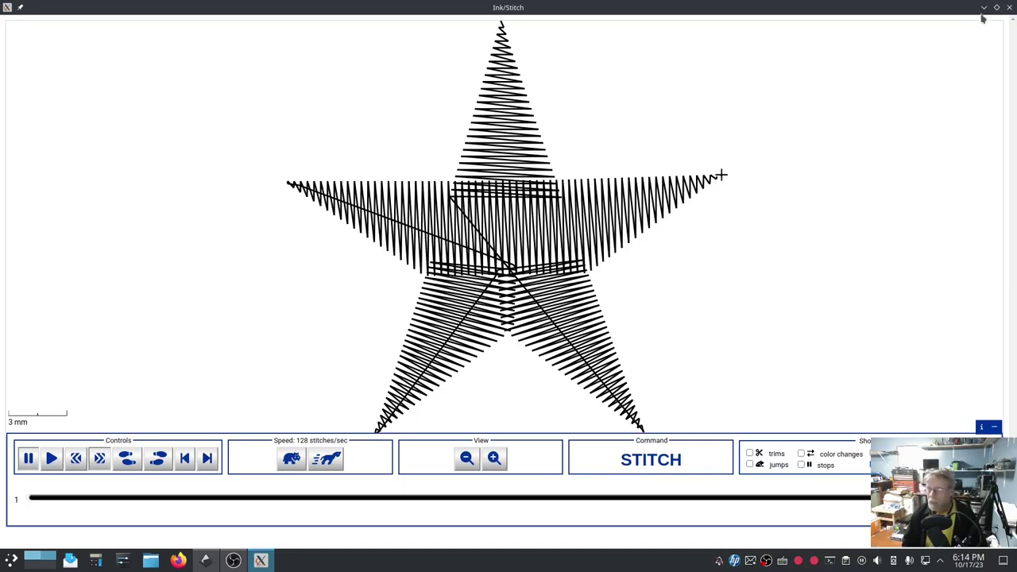
{"action": "left_click", "coordinate": [1008, 8]}
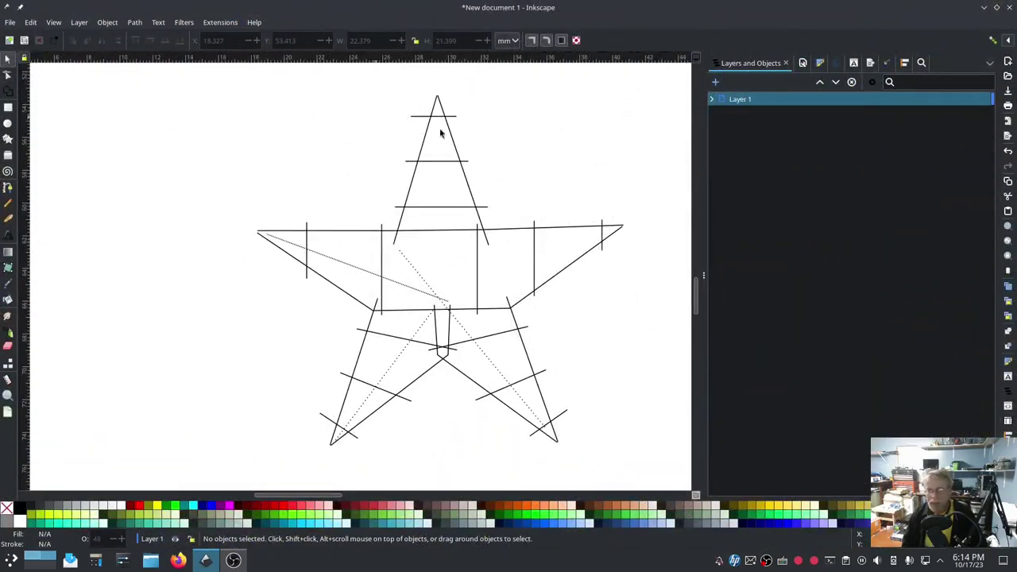
Select all of Layer 1 and switch the units to inches to check the star's width and height
{"action": "left_click", "coordinate": [731, 100]}
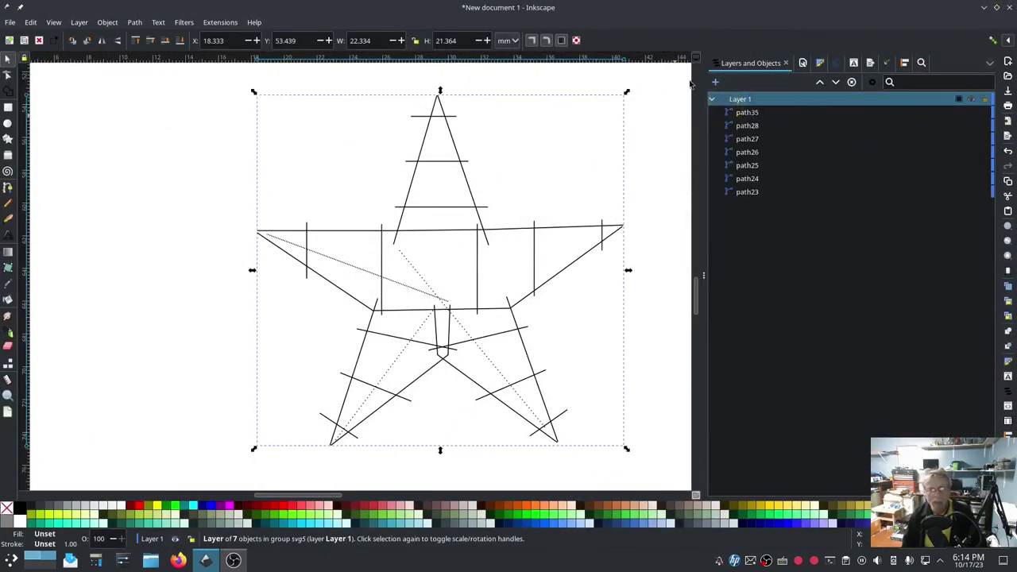
{"action": "left_click", "coordinate": [510, 41]}
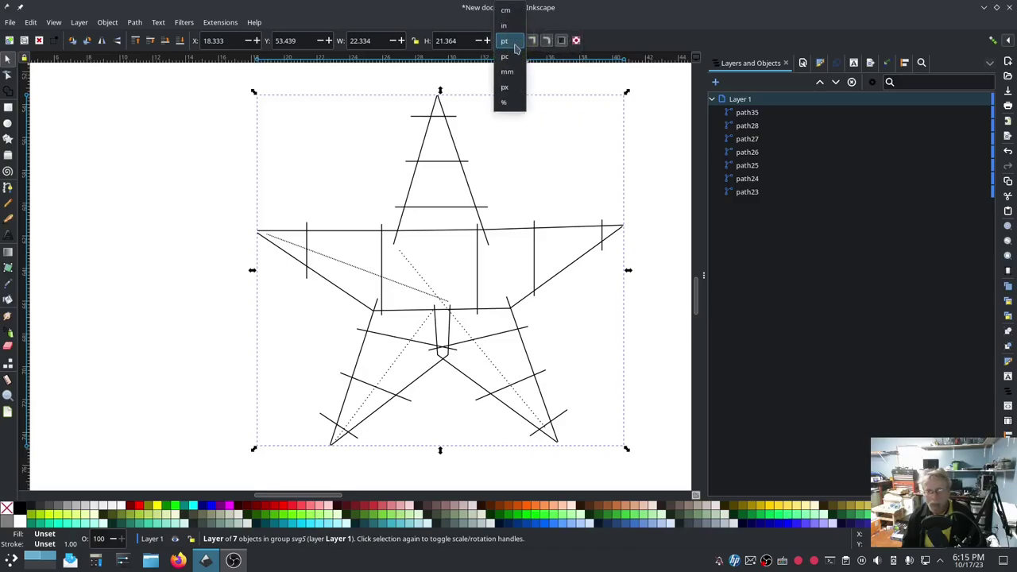
{"action": "left_click", "coordinate": [505, 26]}
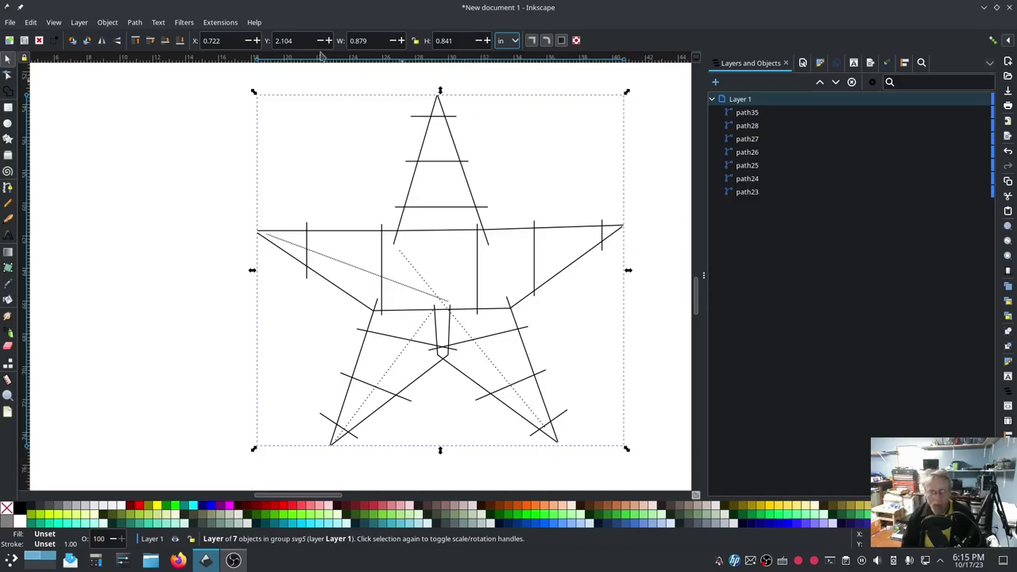
Open the selected Layer 1 star in the Ink/Stitch simulator again
{"action": "left_click", "coordinate": [214, 23]}
{"action": "mouse_move", "coordinate": [282, 159]}
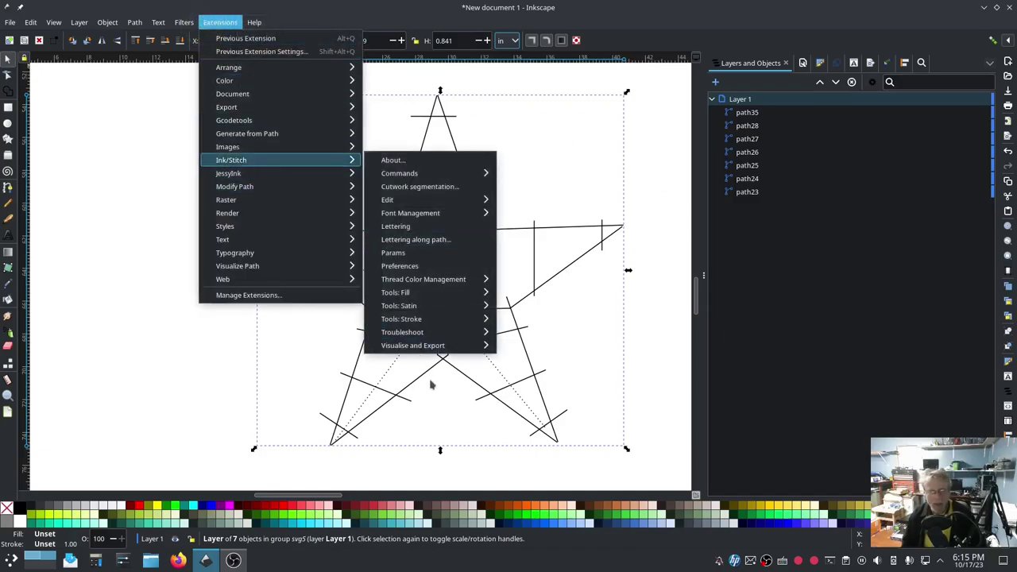
{"action": "mouse_move", "coordinate": [419, 345]}
{"action": "left_click", "coordinate": [553, 386]}
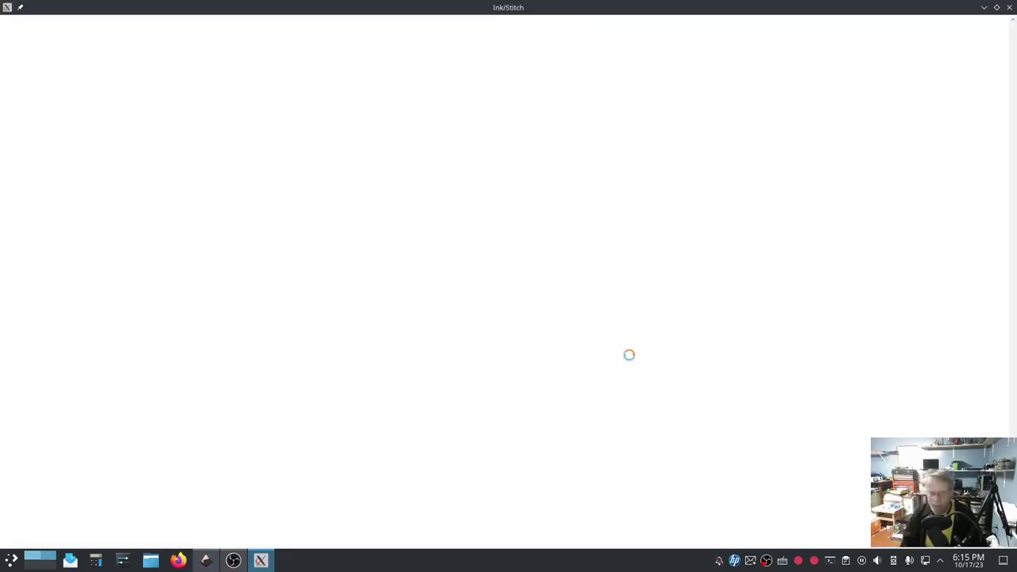